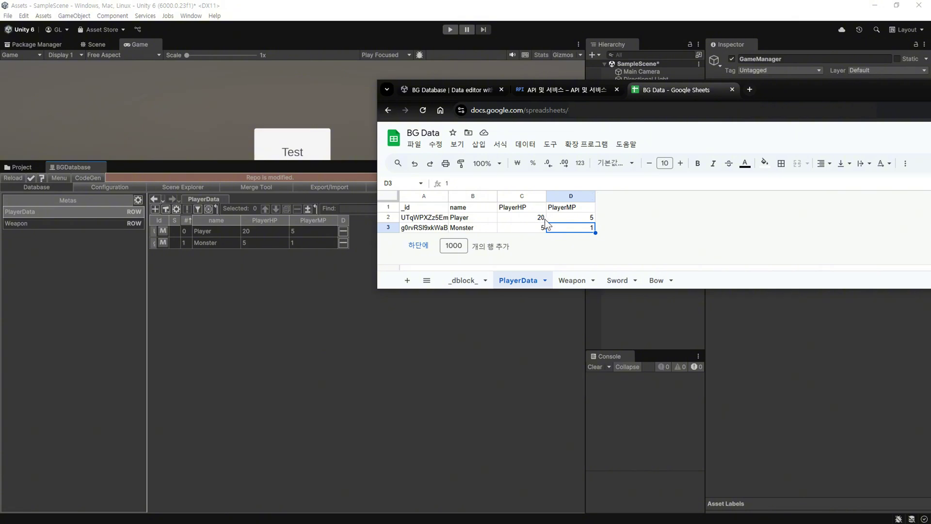
Step: Review the Sword and Bow sheets of BG Data, then bring the Unity editor forward
{"action": "left_click", "coordinate": [621, 282]}
{"action": "left_click", "coordinate": [655, 280]}
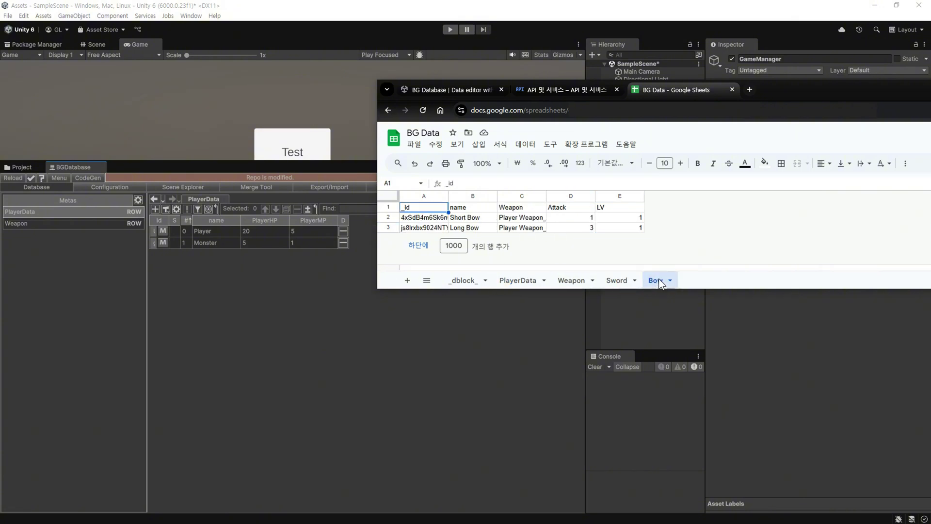
{"action": "left_click", "coordinate": [613, 282]}
{"action": "left_click", "coordinate": [105, 231]}
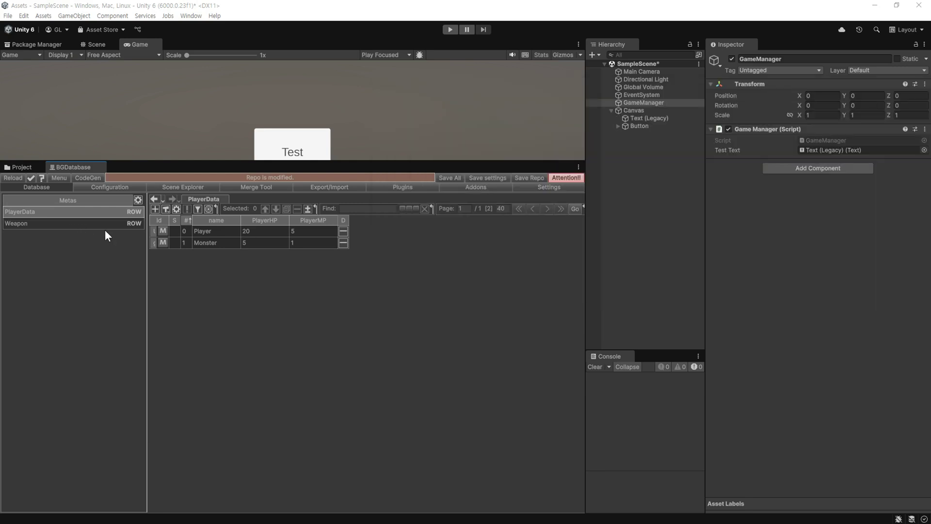
Step: Show the Weapon table's Sword rows (Short Sword, Long Sword), then switch to the BG Data spreadsheet
{"action": "left_click", "coordinate": [69, 226]}
{"action": "left_click", "coordinate": [274, 231]}
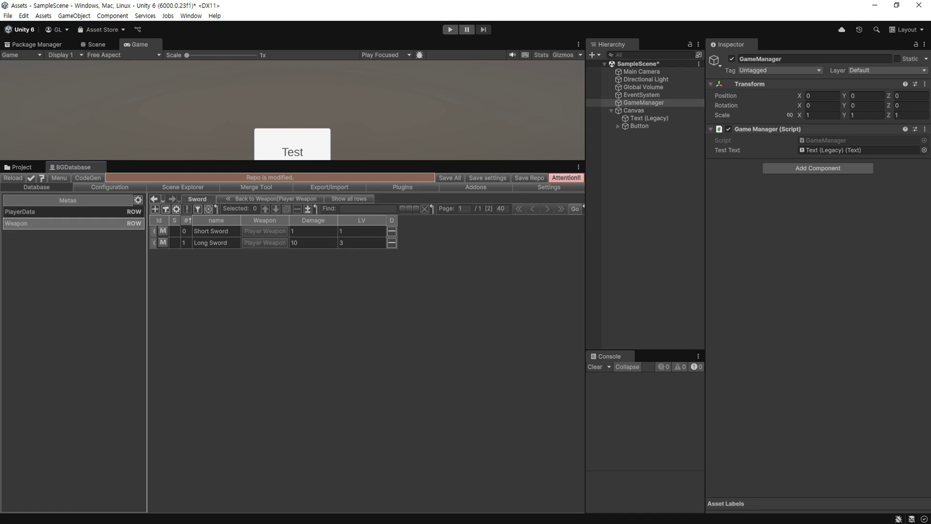
{"action": "key", "text": "alt+Tab"}
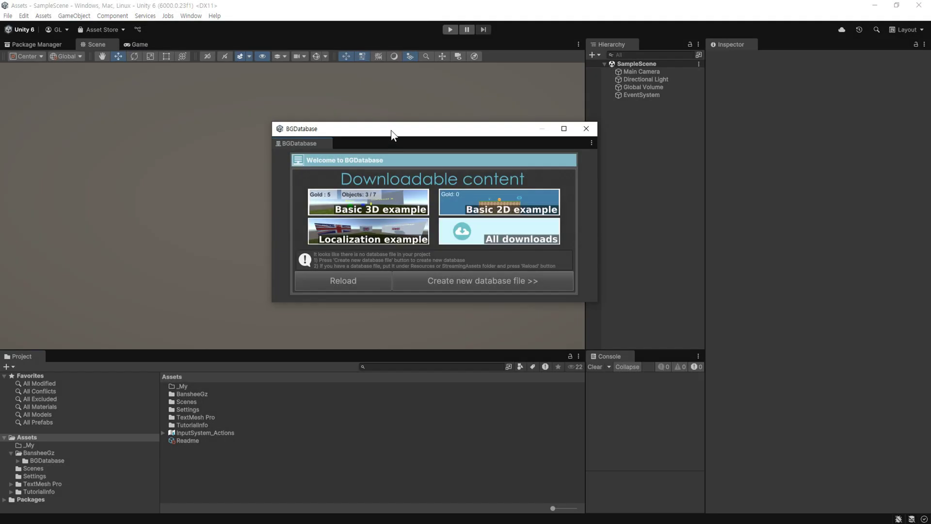
Step: Drag the BGDatabase welcome window into a better position
{"action": "left_click_drag", "start_coordinate": [394, 128], "coordinate": [354, 117]}
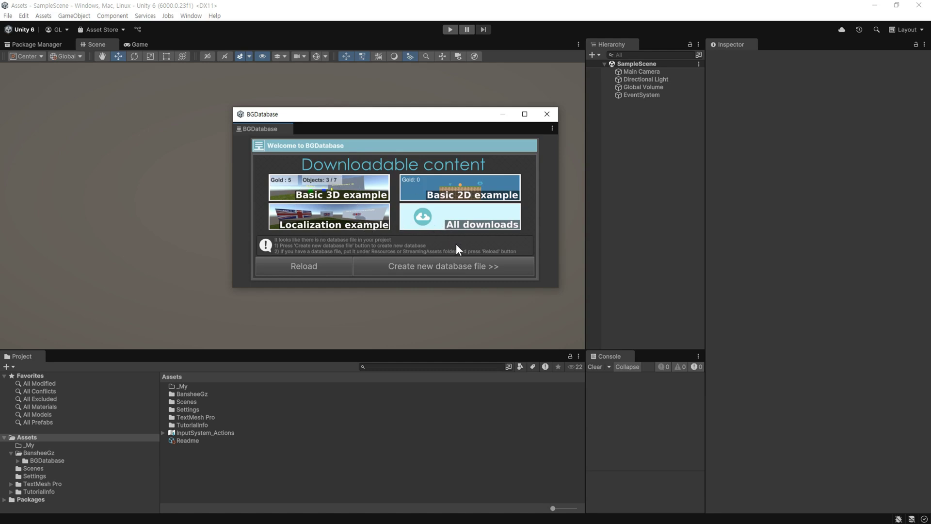
Step: Open the BGDatabase window via Window and start creating a new database file
{"action": "left_click", "coordinate": [189, 15]}
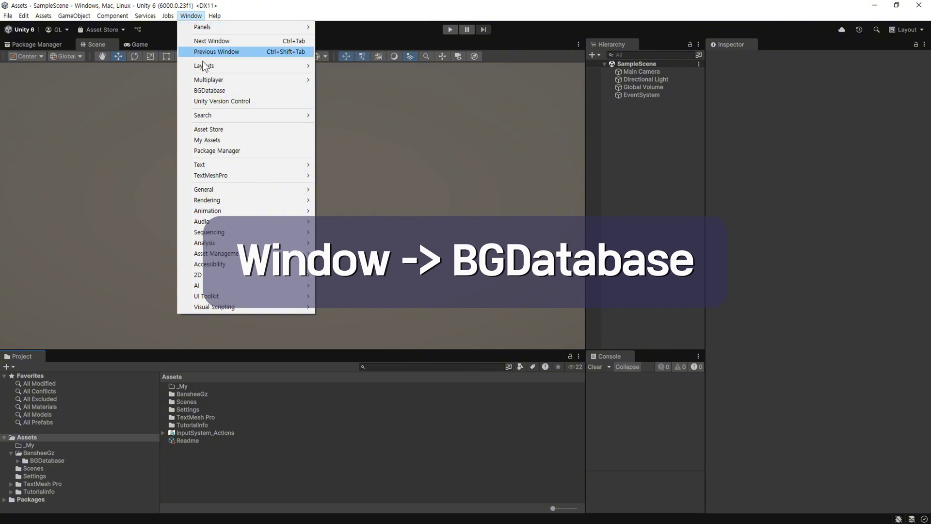
{"action": "left_click", "coordinate": [251, 90]}
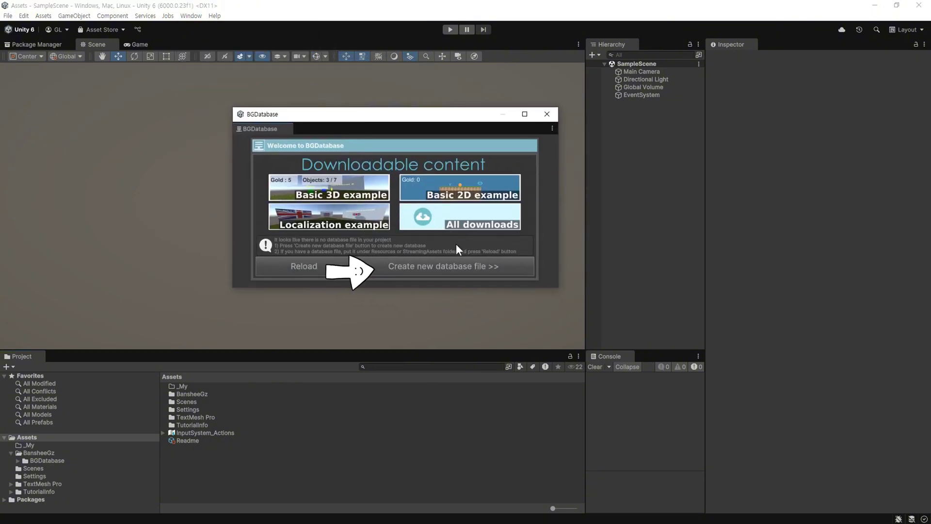
{"action": "left_click", "coordinate": [506, 270]}
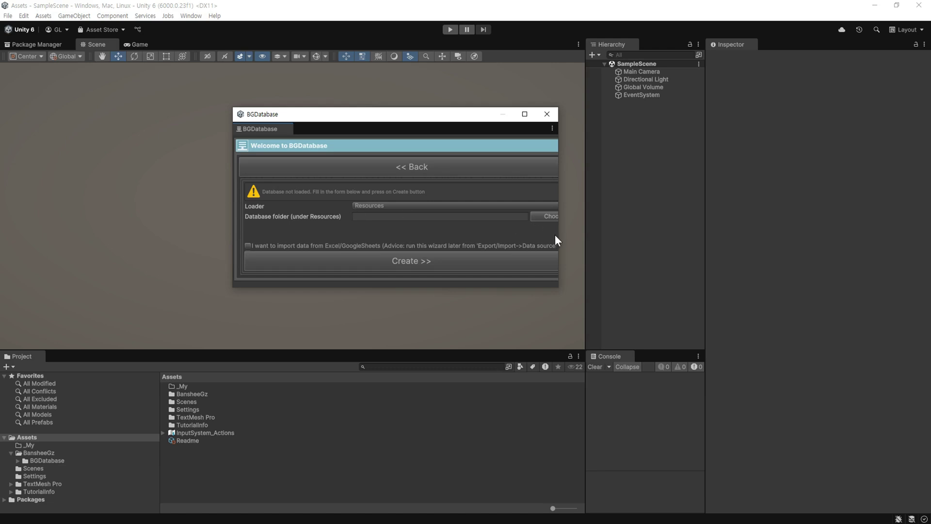
{"action": "left_click_drag", "start_coordinate": [558, 236], "coordinate": [610, 246]}
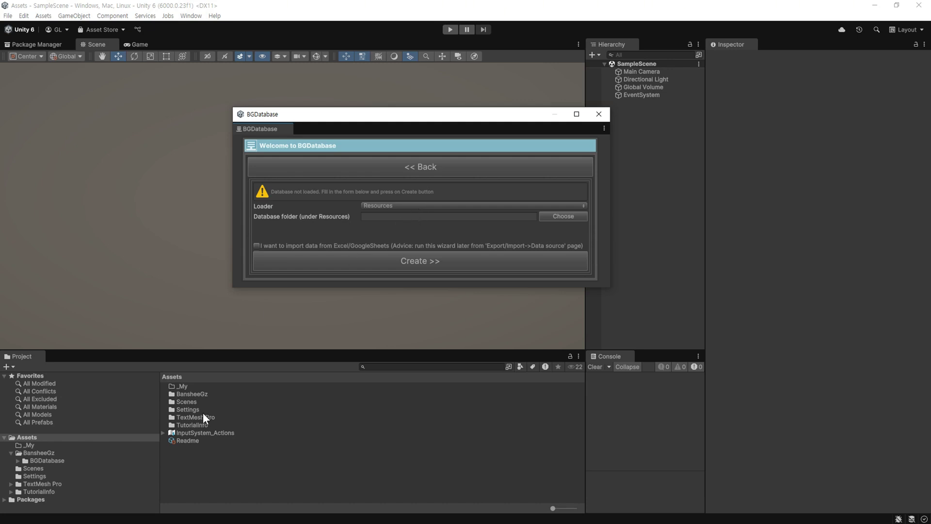
Step: Create a new folder named Resources under Assets
{"action": "right_click", "coordinate": [260, 470]}
{"action": "mouse_move", "coordinate": [346, 202]}
{"action": "left_click", "coordinate": [490, 205]}
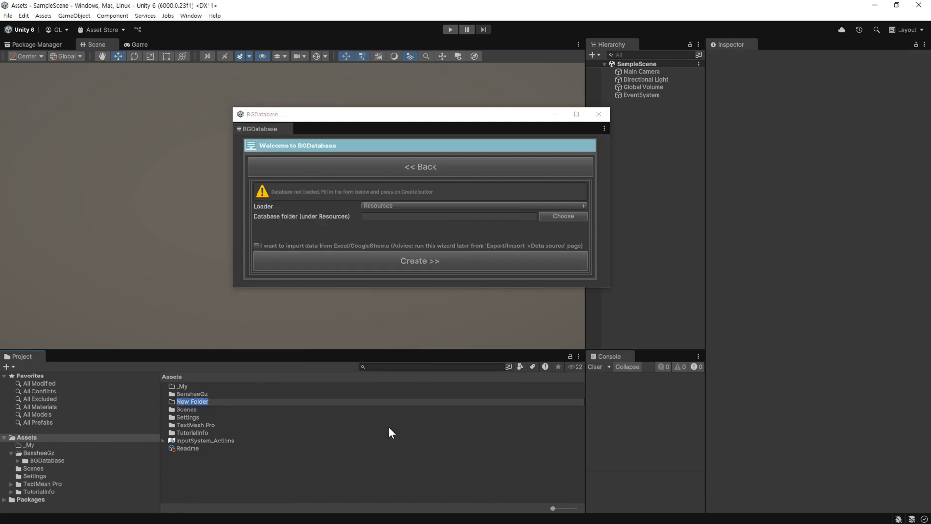
{"action": "type", "text": "Resources"}
{"action": "key", "text": "Return"}
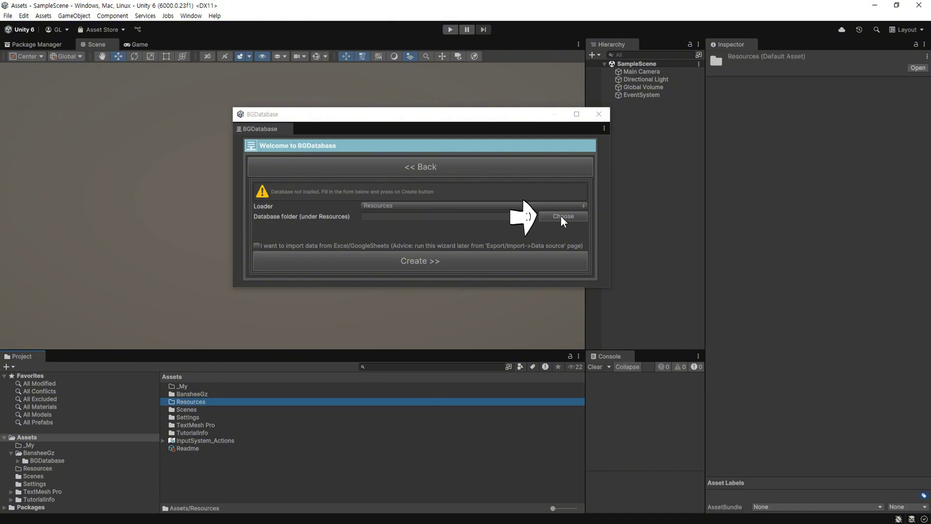
Step: Choose Resources as the database folder and create the new database
{"action": "left_click", "coordinate": [561, 215]}
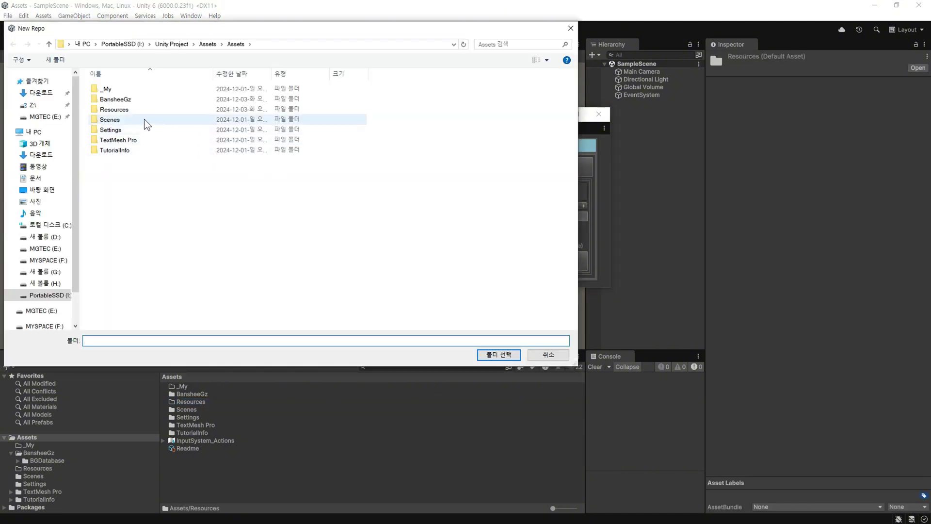
{"action": "left_click", "coordinate": [136, 111]}
{"action": "left_click", "coordinate": [499, 355]}
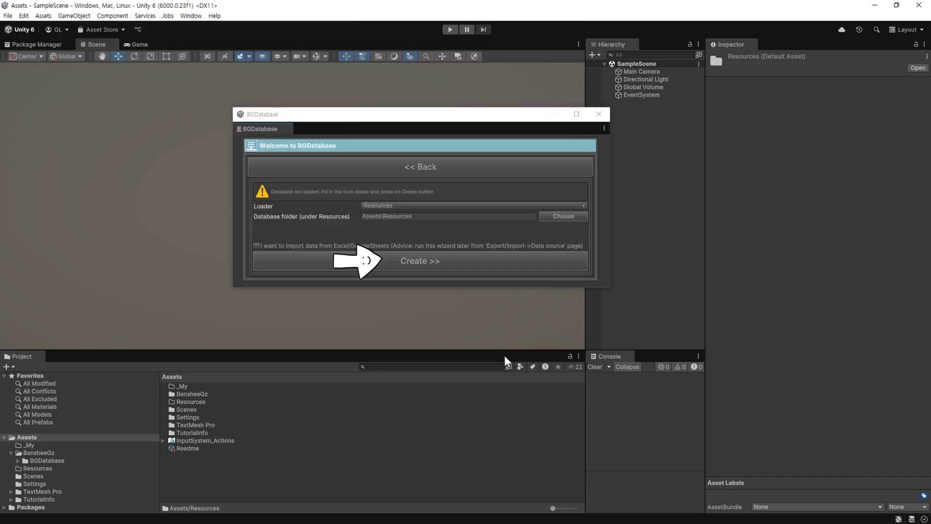
{"action": "left_click", "coordinate": [417, 265]}
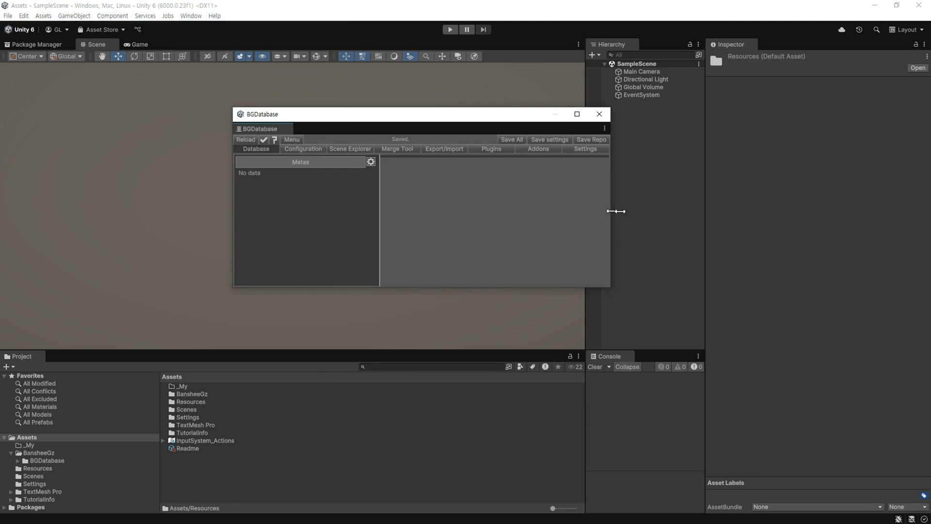
Step: Enlarge the database editor window and open the CodeGen page from the Addons list
{"action": "left_click_drag", "start_coordinate": [613, 210], "coordinate": [755, 210]}
{"action": "left_click_drag", "start_coordinate": [402, 118], "coordinate": [193, 79]}
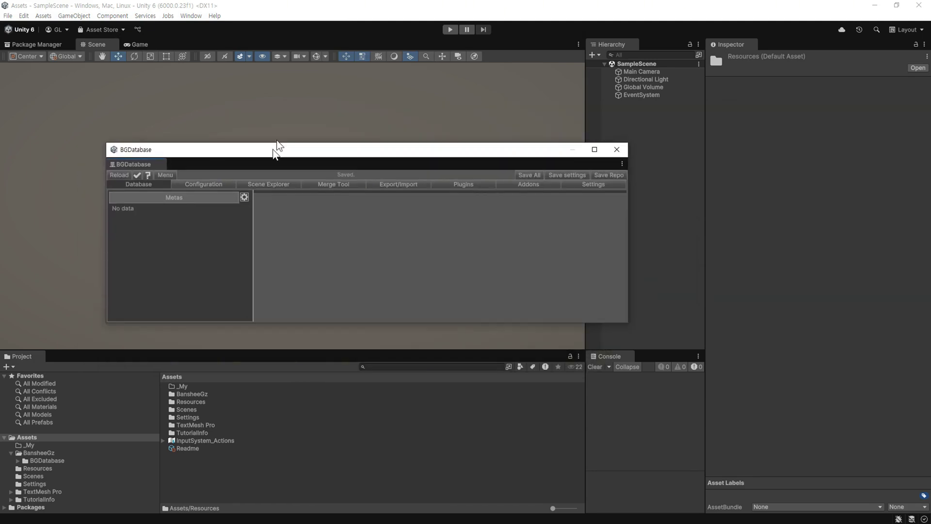
{"action": "left_click_drag", "start_coordinate": [546, 247], "coordinate": [564, 338]}
{"action": "left_click_drag", "start_coordinate": [292, 81], "coordinate": [403, 114]}
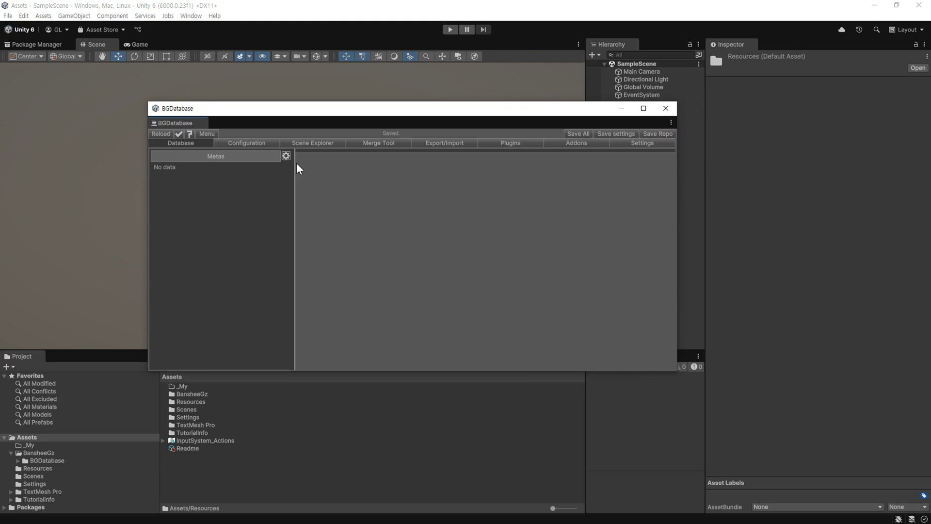
{"action": "left_click", "coordinate": [568, 144]}
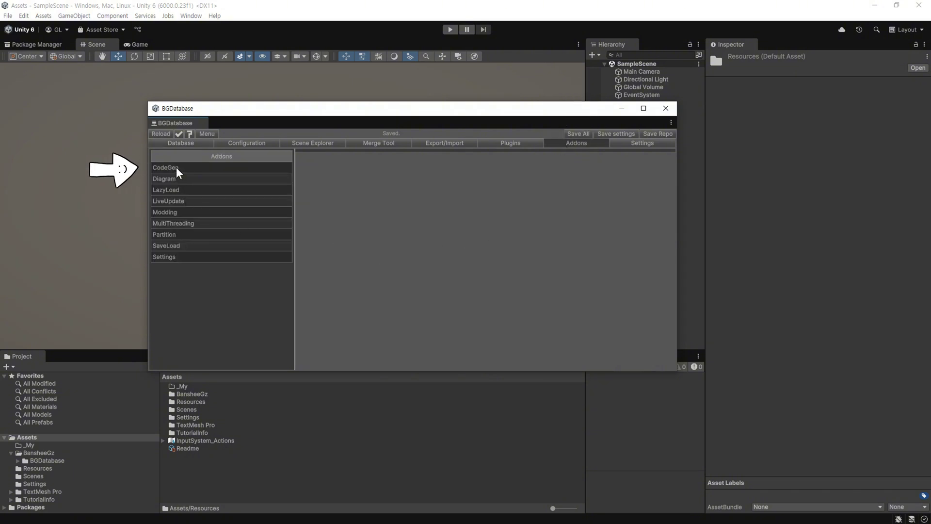
{"action": "left_click", "coordinate": [178, 170]}
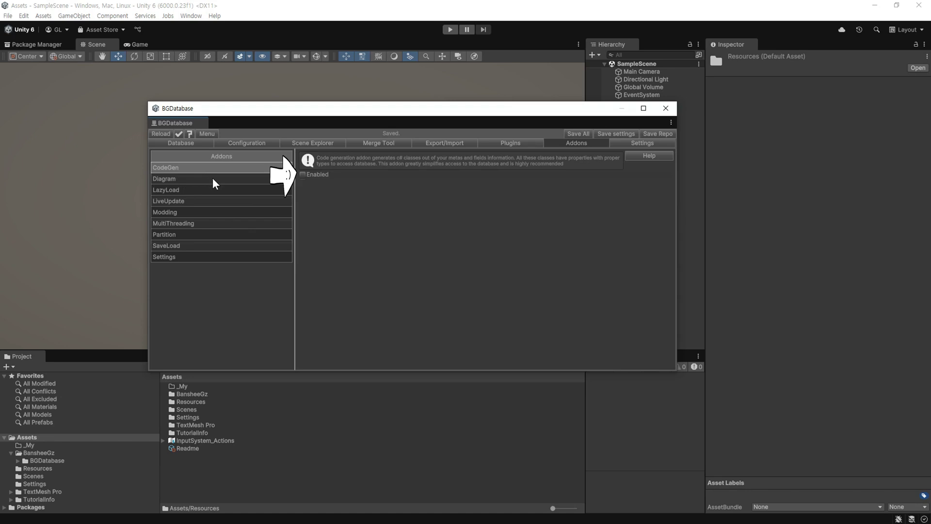
Step: Enable CodeGen with the default generator, then create a script named Source in Assets/Resources
{"action": "left_click", "coordinate": [304, 176]}
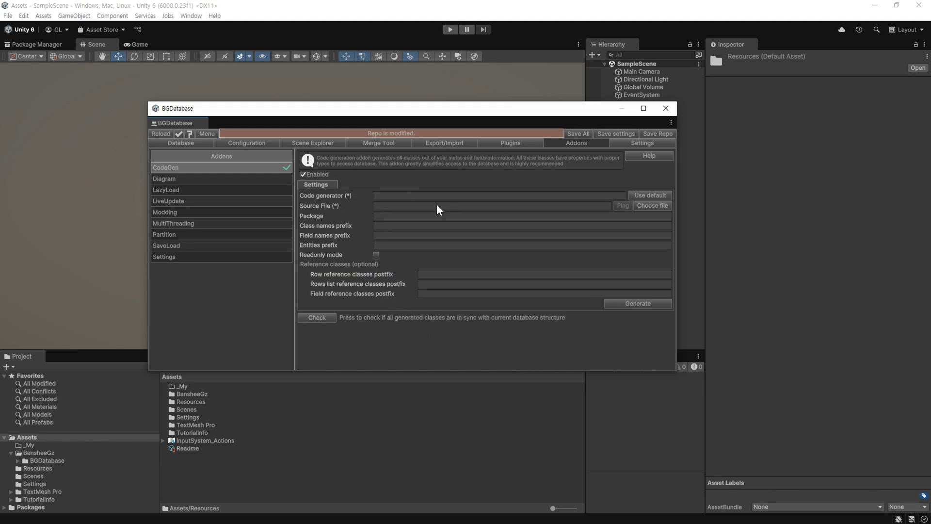
{"action": "left_click", "coordinate": [661, 200]}
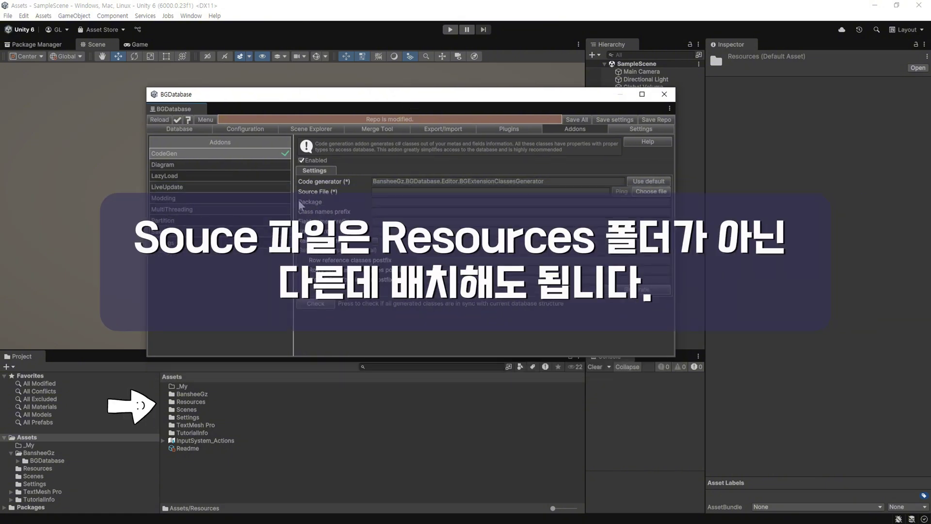
{"action": "double_click", "coordinate": [194, 402]}
{"action": "right_click", "coordinate": [206, 407]}
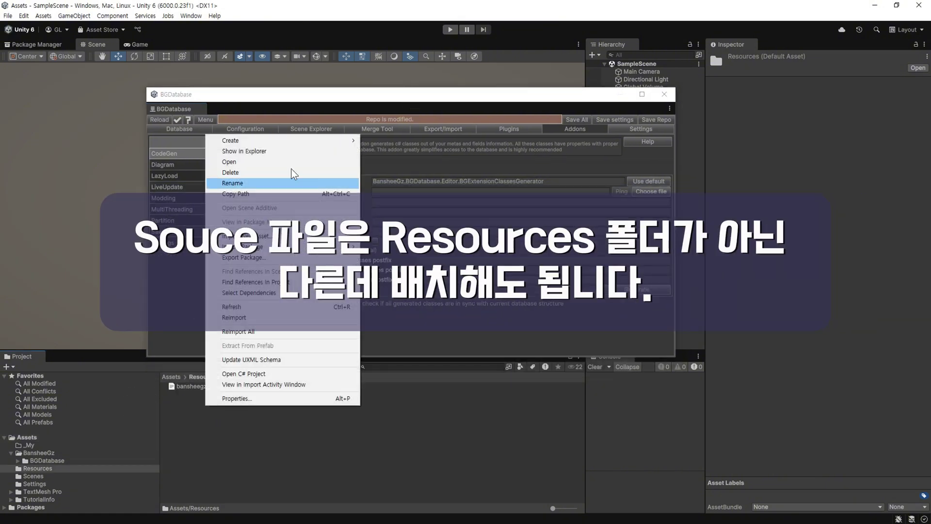
{"action": "mouse_move", "coordinate": [291, 140]}
{"action": "left_click", "coordinate": [531, 239]}
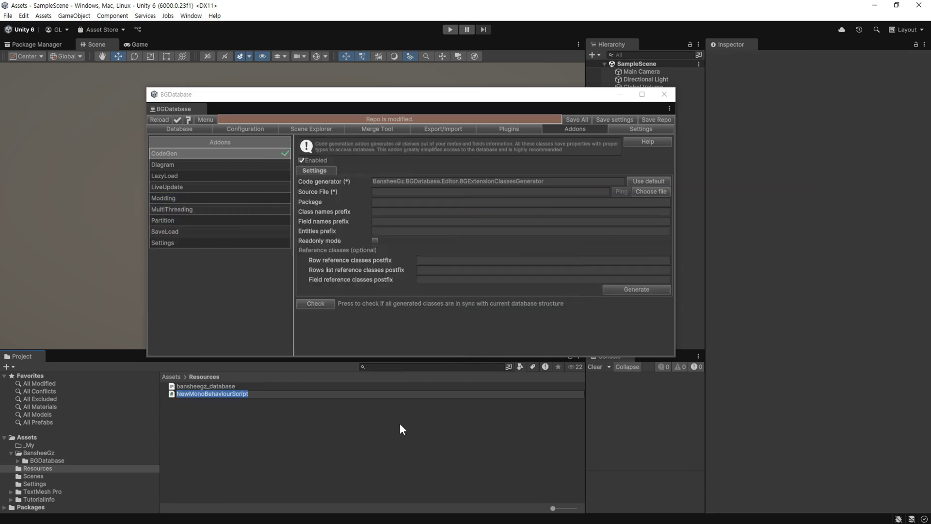
{"action": "type", "text": "Source"}
{"action": "key", "text": "Return"}
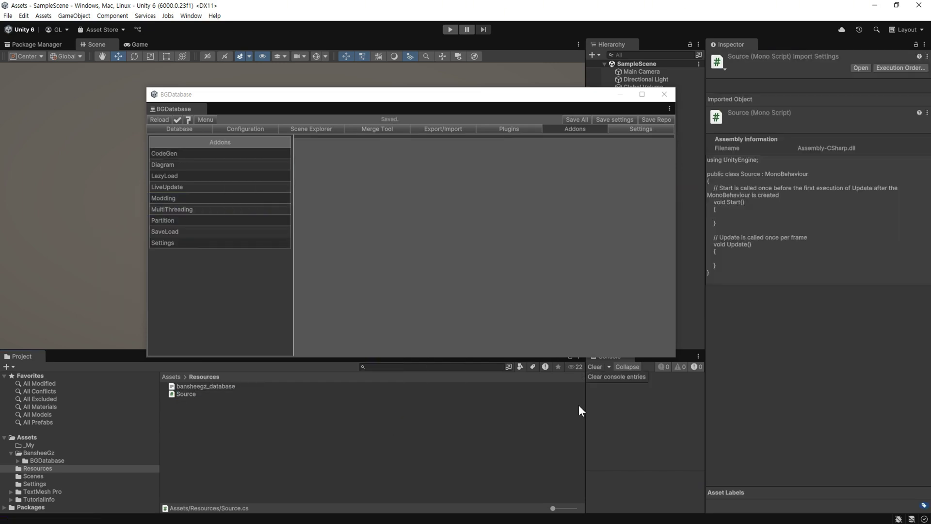
Step: Re-enable CodeGen with the default generator class and clear the Console warnings
{"action": "left_click", "coordinate": [254, 152]}
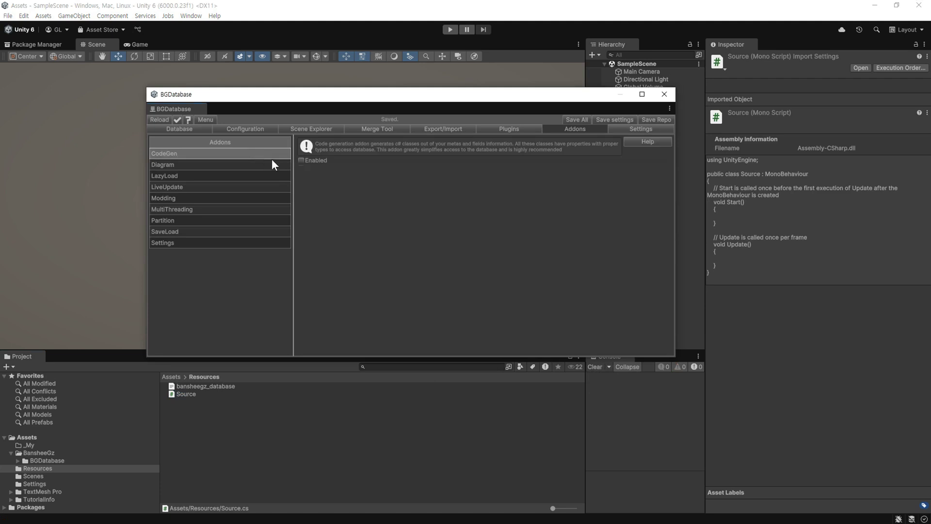
{"action": "left_click", "coordinate": [301, 160]}
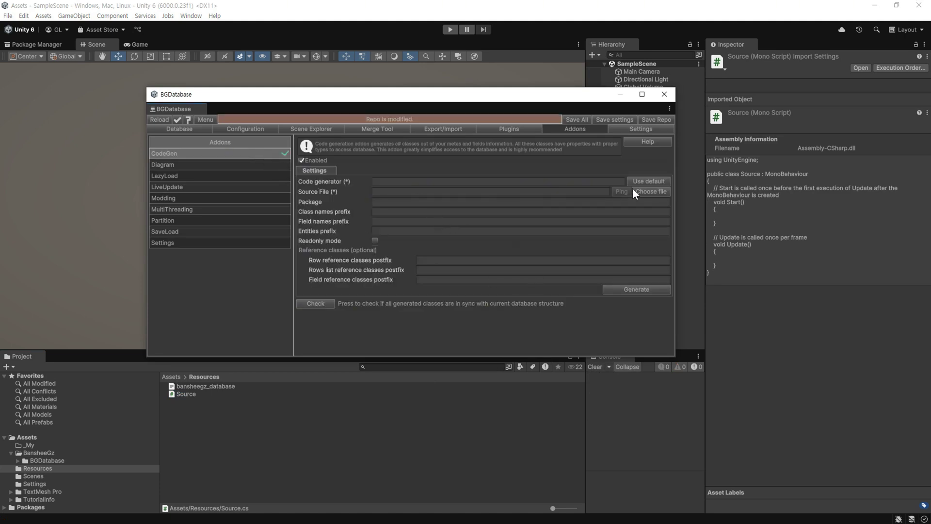
{"action": "left_click", "coordinate": [661, 180]}
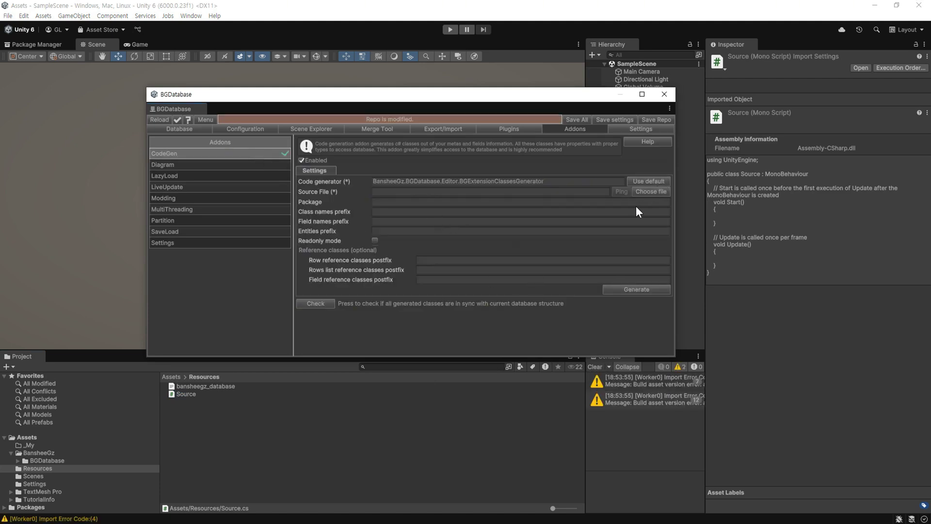
{"action": "left_click", "coordinate": [594, 368]}
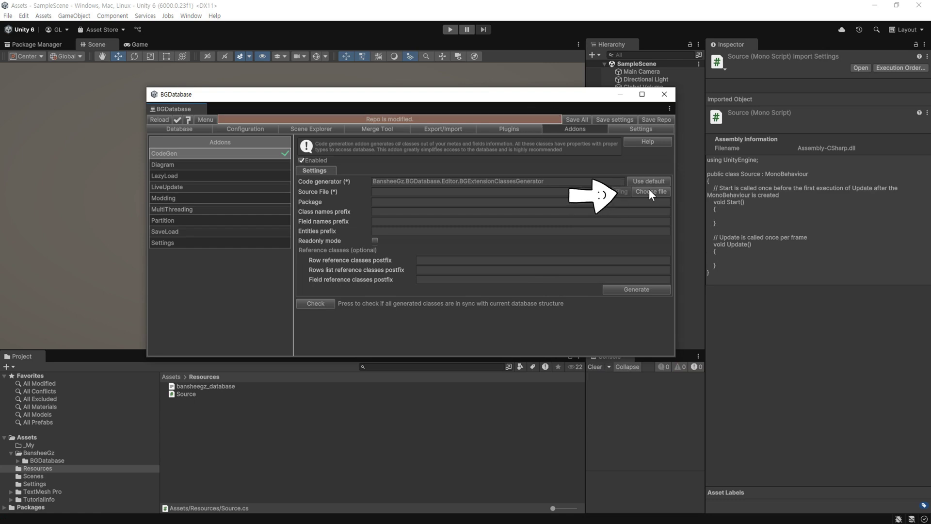
Step: Set CodeGen's source file to Assets/Resources/Source.cs, confirming the overwrite
{"action": "left_click", "coordinate": [649, 191]}
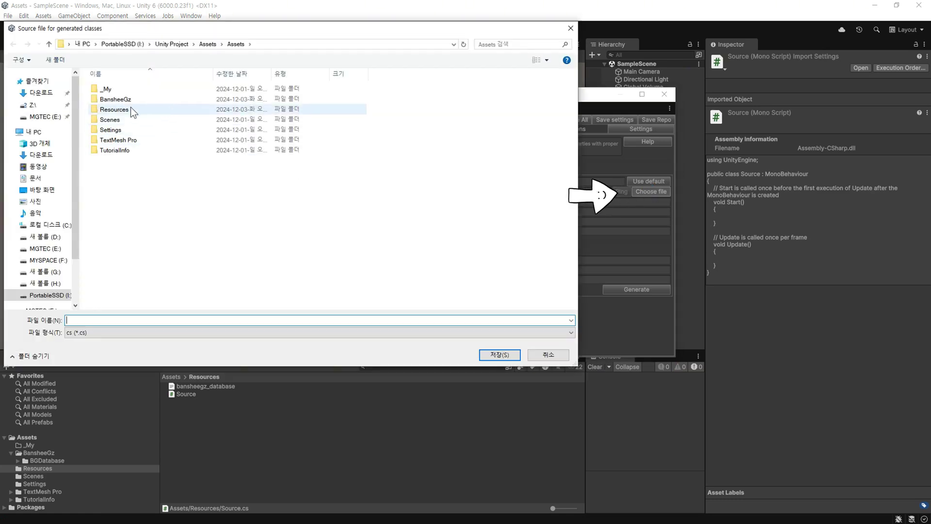
{"action": "double_click", "coordinate": [126, 109]}
{"action": "left_click", "coordinate": [117, 89]}
{"action": "left_click", "coordinate": [502, 358]}
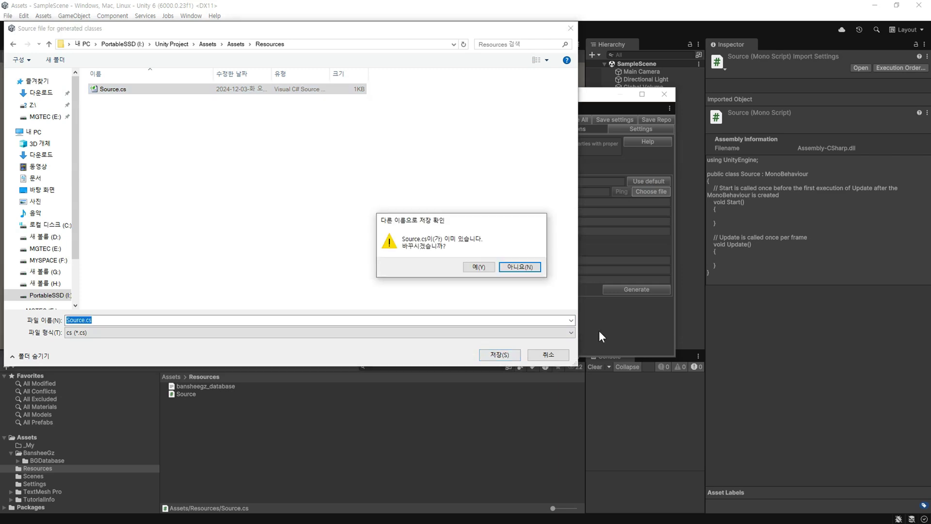
{"action": "left_click", "coordinate": [486, 268]}
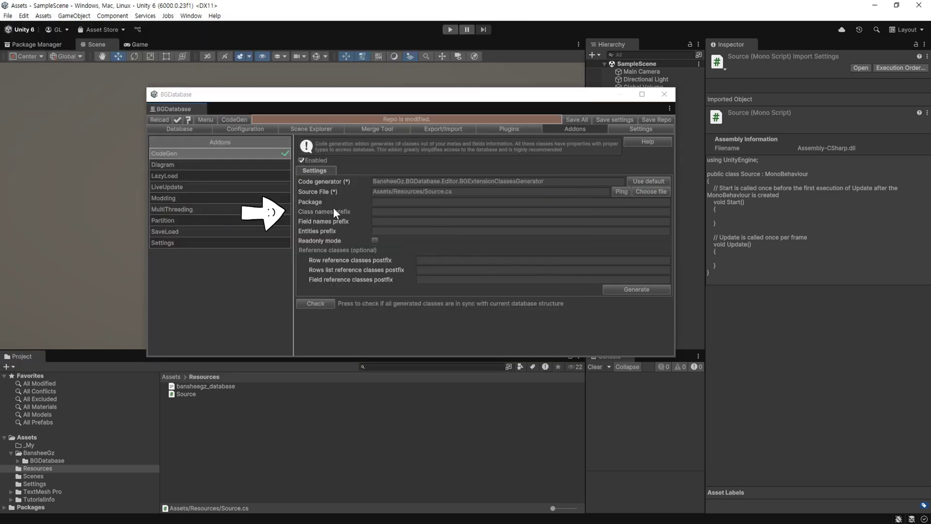
Step: Set class names prefix to DB_ and field names prefix to _, then save all
{"action": "left_click", "coordinate": [380, 212]}
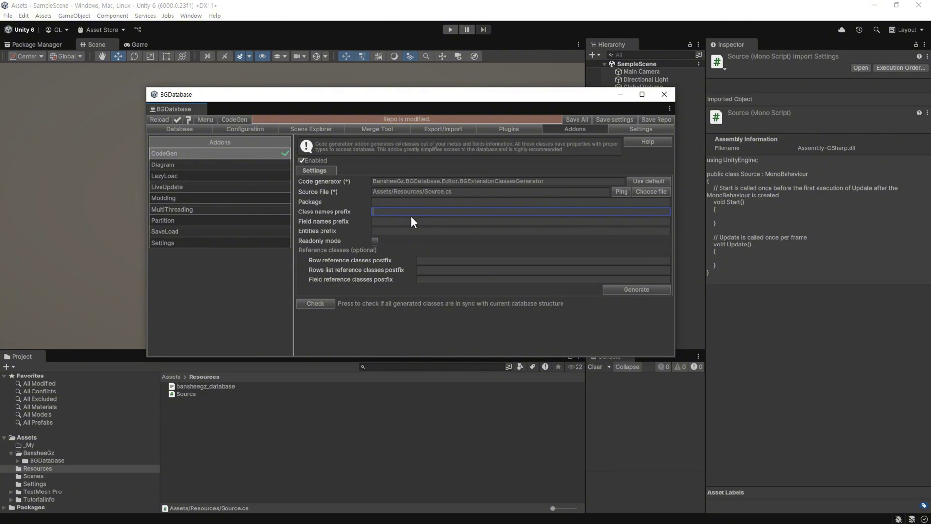
{"action": "type", "text": "DB."}
{"action": "left_click", "coordinate": [412, 223]}
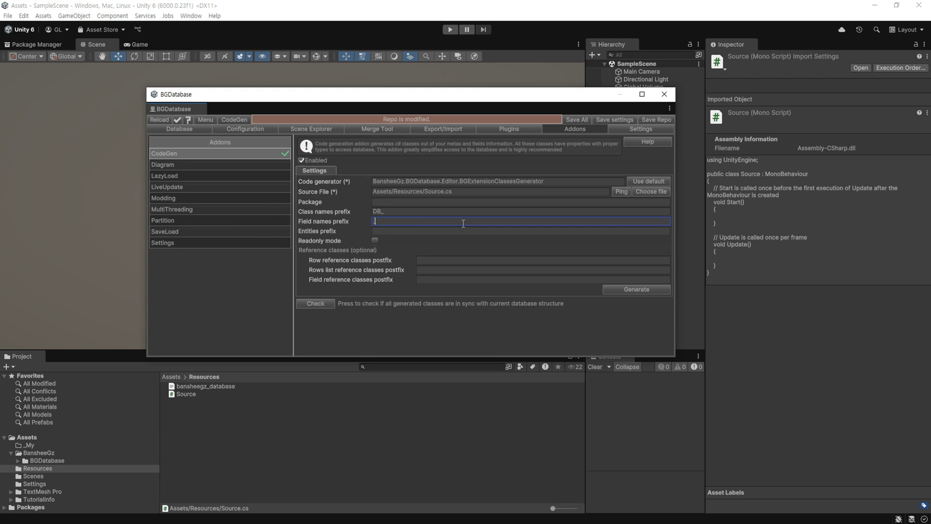
{"action": "type", "text": "_"}
{"action": "key", "text": "Return"}
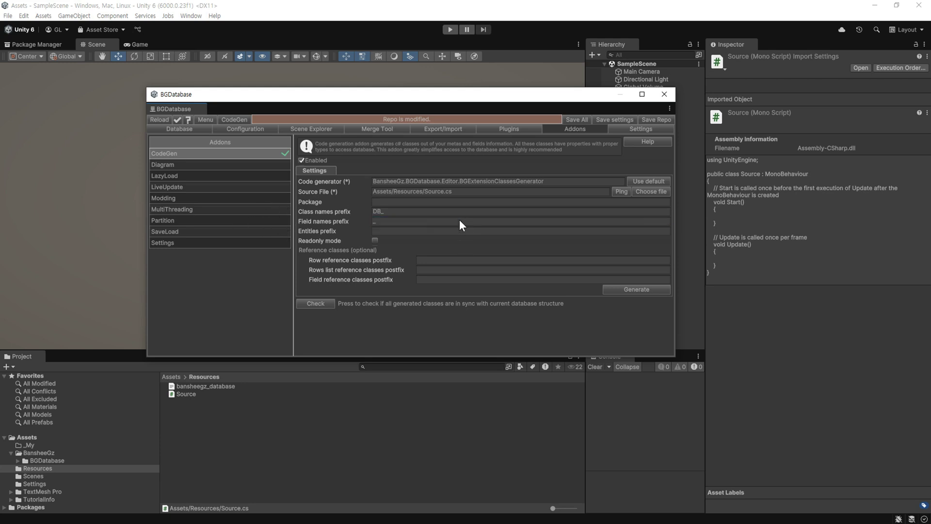
{"action": "left_click", "coordinate": [580, 119]}
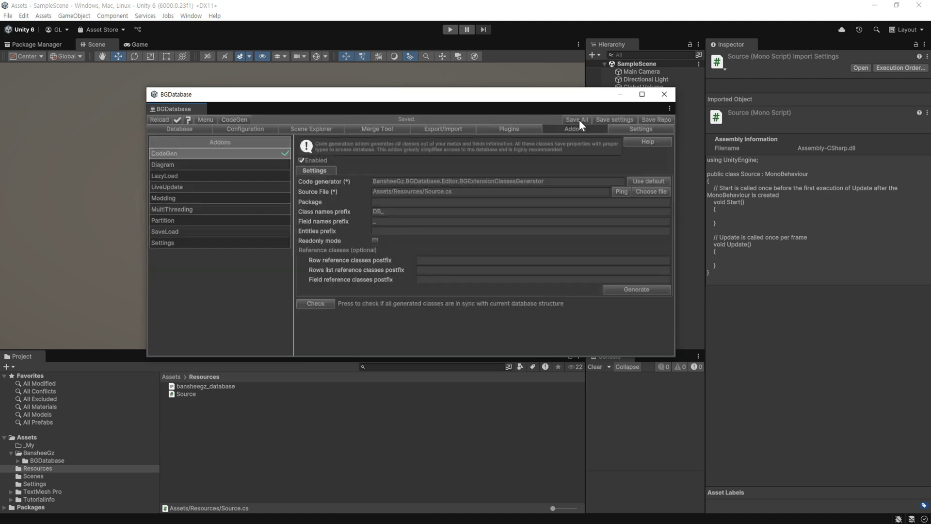
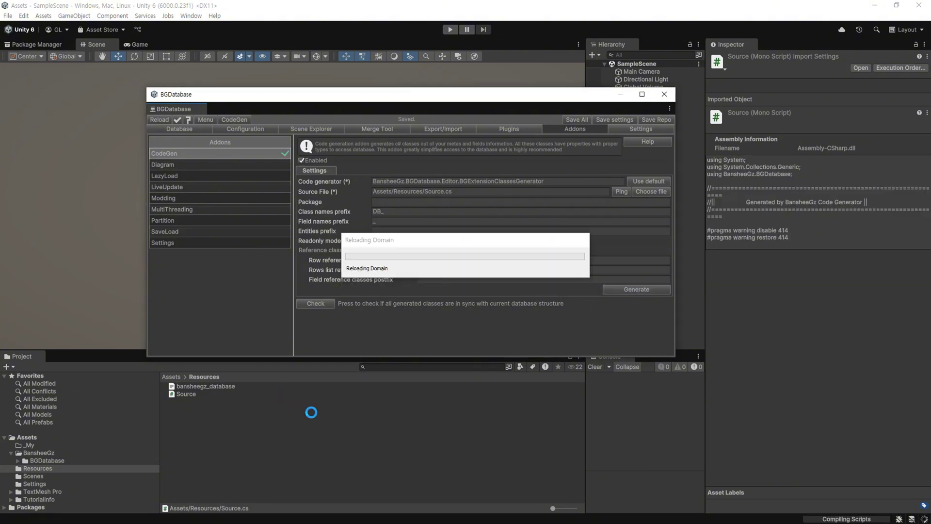
Step: Open the generated Source script from the Resources folder
{"action": "left_click", "coordinate": [191, 392]}
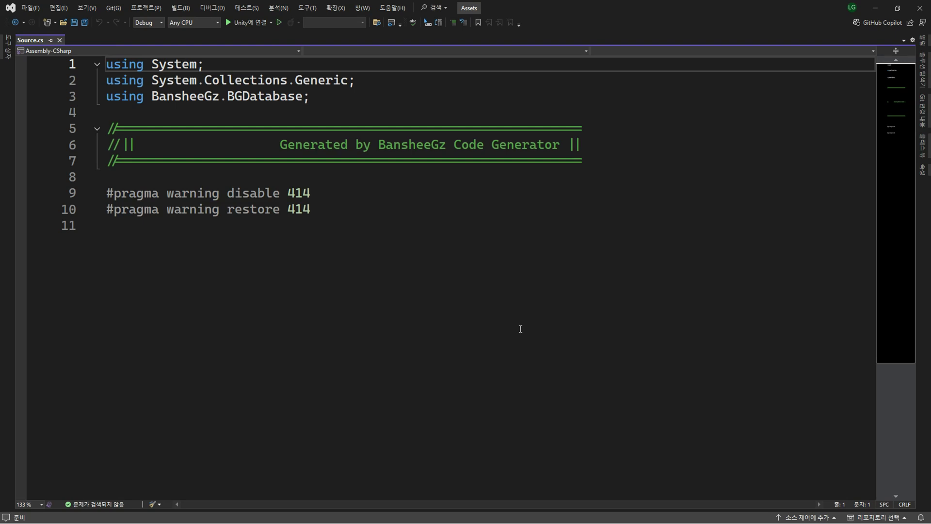
Step: Return from the generated Source.cs in Visual Studio to the Unity editor
{"action": "key", "text": "alt+Tab"}
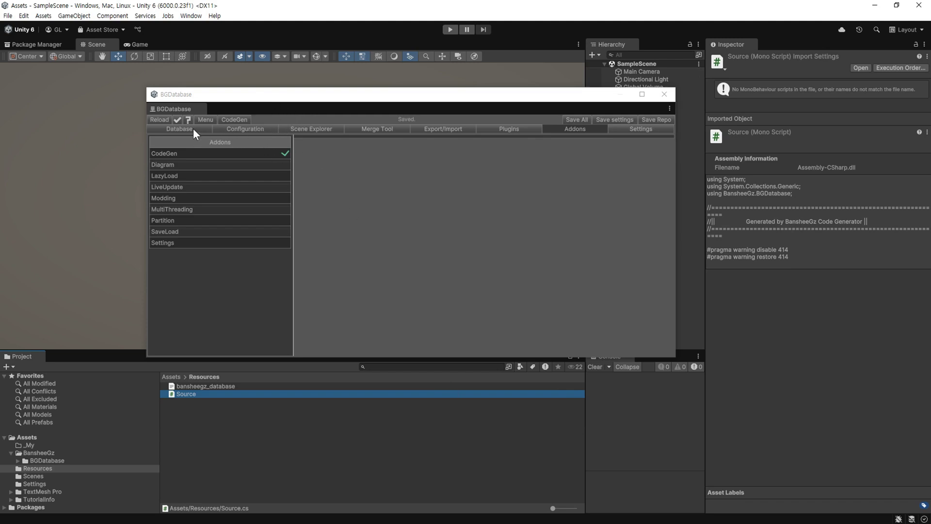
Step: Toggle BGDatabase's skin to Light and back to Dark, then show the Configuration view
{"action": "left_click", "coordinate": [240, 127]}
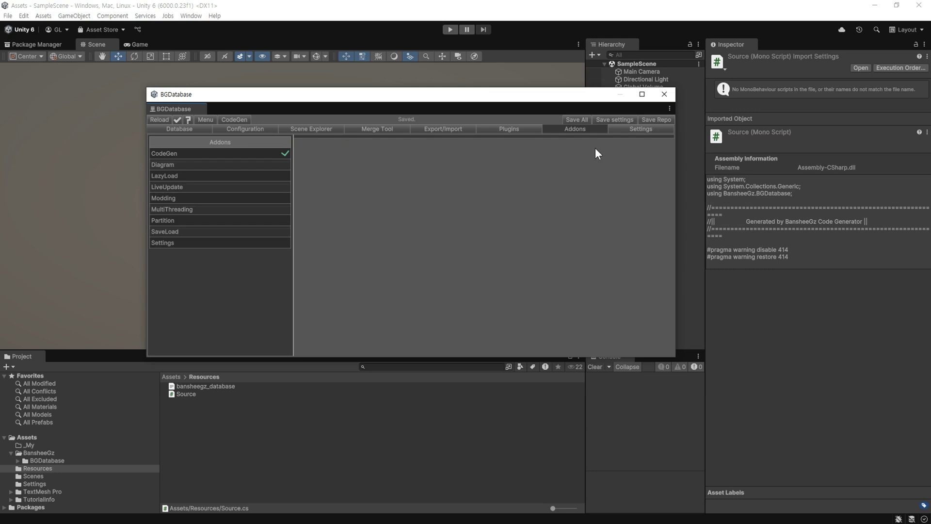
{"action": "left_click", "coordinate": [630, 130]}
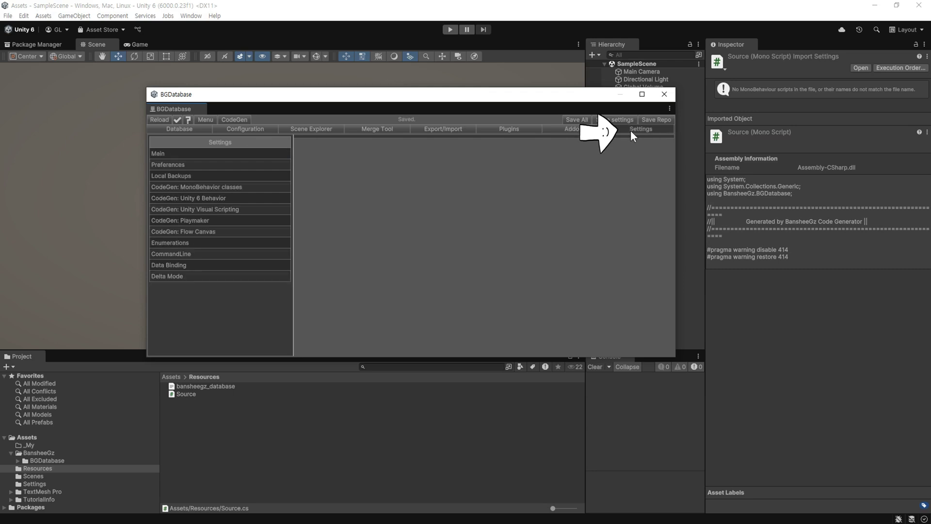
{"action": "left_click", "coordinate": [240, 165]}
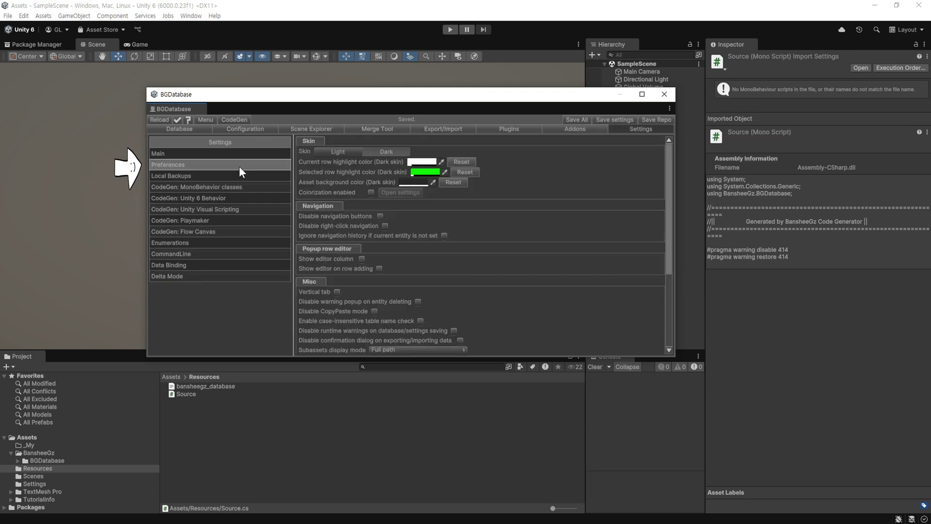
{"action": "left_click", "coordinate": [344, 152]}
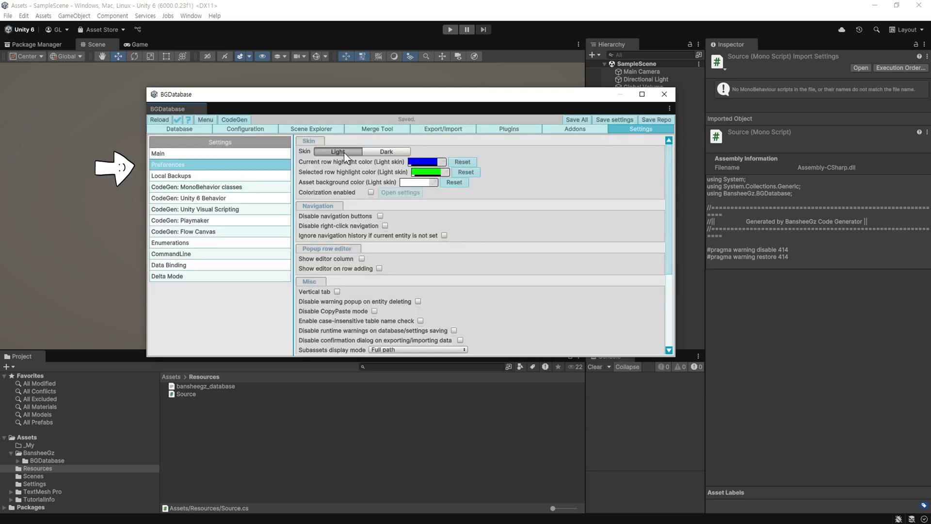
{"action": "left_click", "coordinate": [389, 151]}
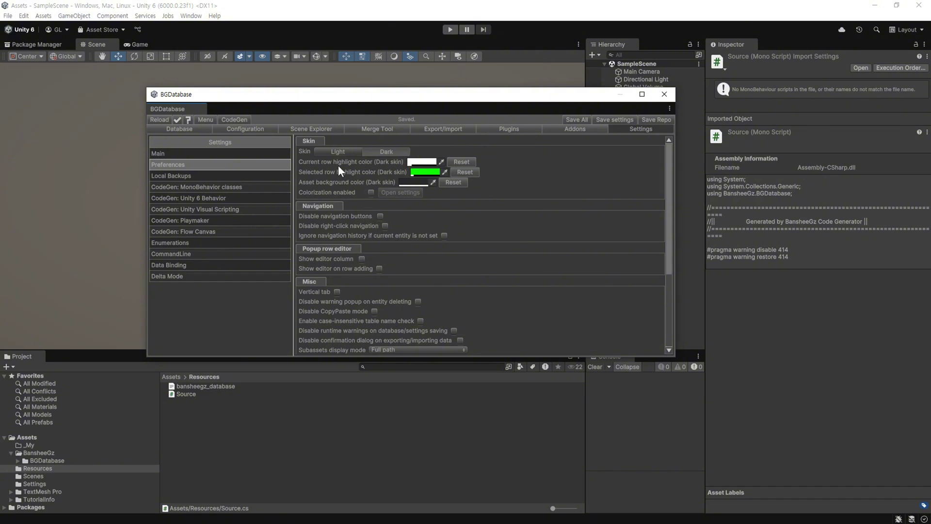
{"action": "left_click", "coordinate": [244, 130]}
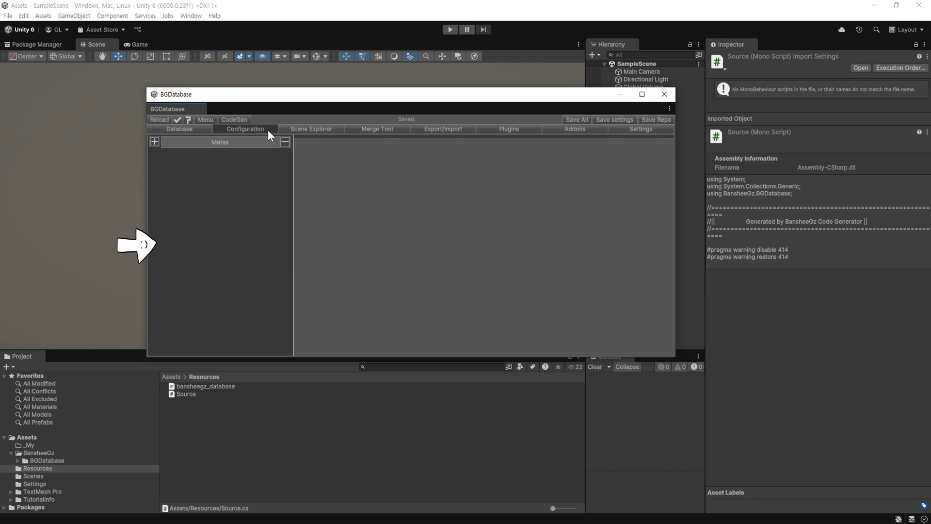
Step: Create a new meta named PlayerData
{"action": "left_click", "coordinate": [154, 142]}
{"action": "type", "text": "P"}
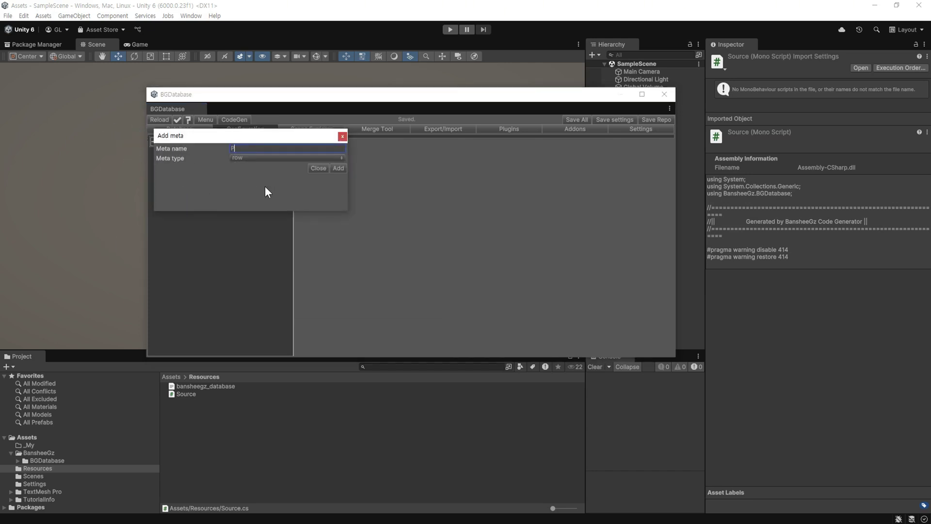
{"action": "type", "text": "layerData"}
{"action": "left_click", "coordinate": [339, 168]}
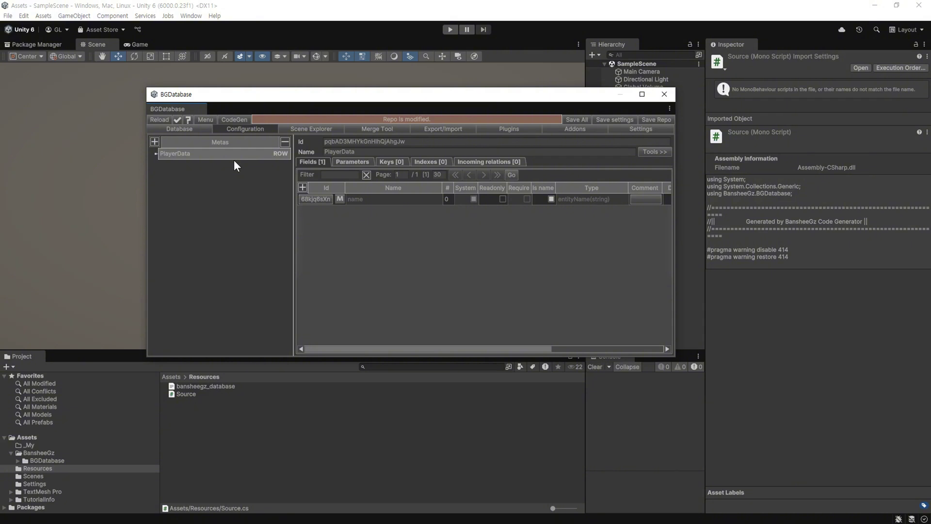
Step: Add an int field named PlayerHP to PlayerData
{"action": "left_click", "coordinate": [303, 189]}
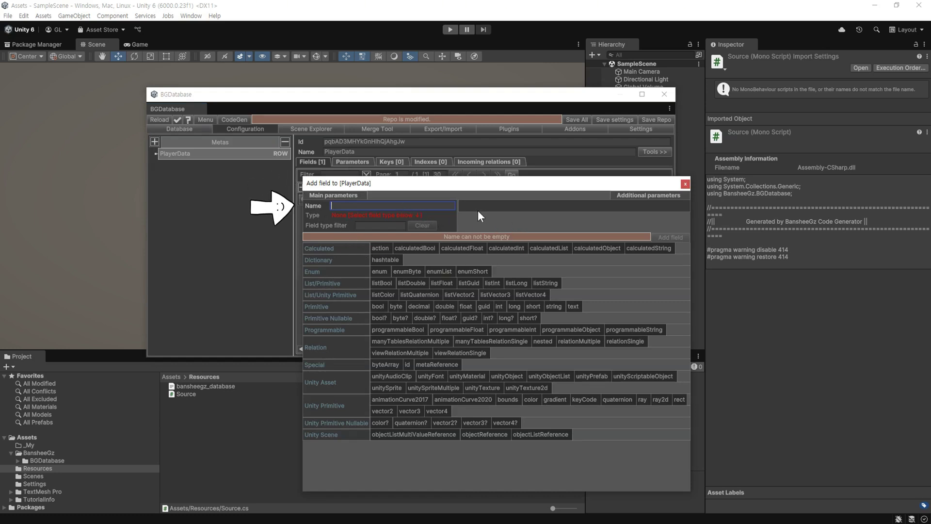
{"action": "type", "text": "Player"}
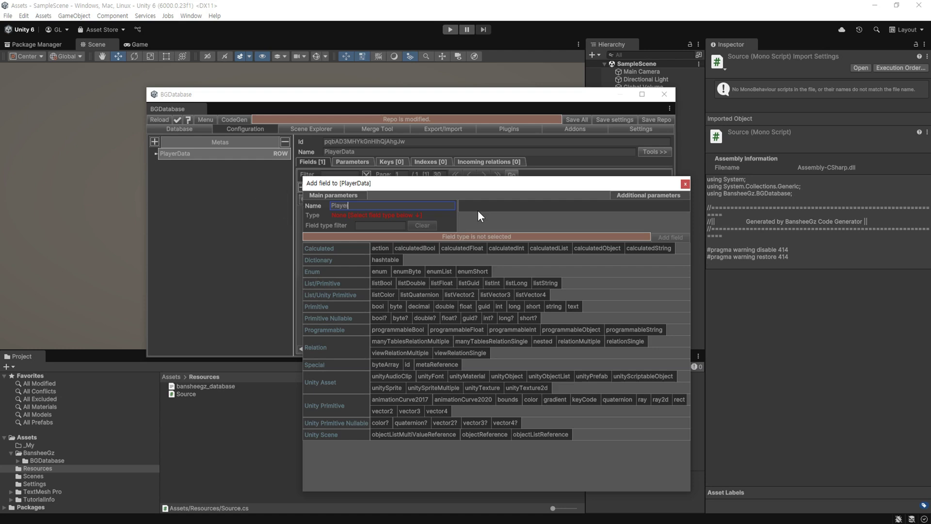
{"action": "type", "text": "HP"}
{"action": "left_click", "coordinate": [499, 306]}
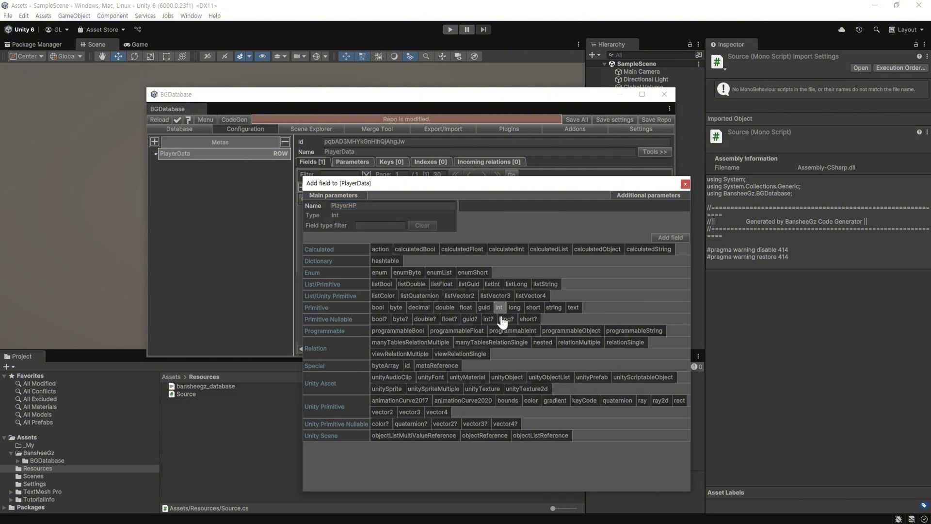
{"action": "left_click", "coordinate": [384, 226]}
{"action": "type", "text": "int"}
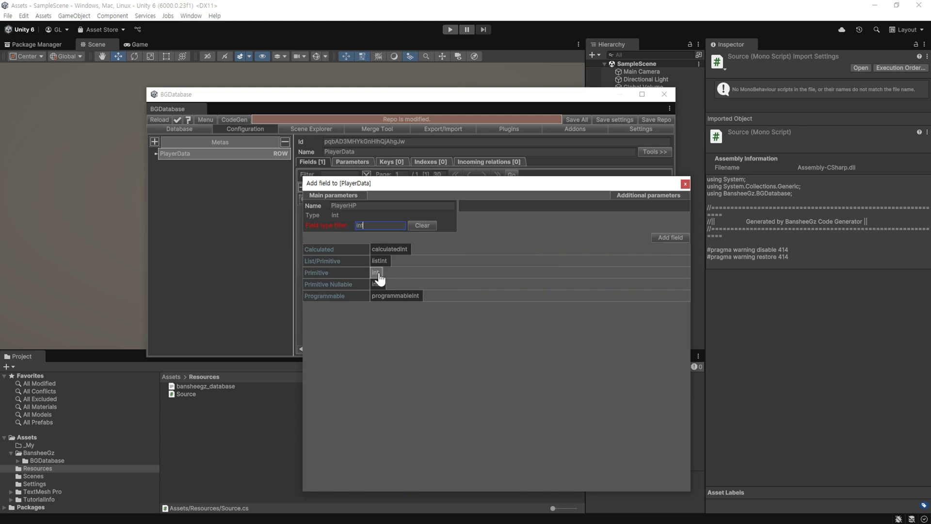
{"action": "left_click", "coordinate": [672, 237]}
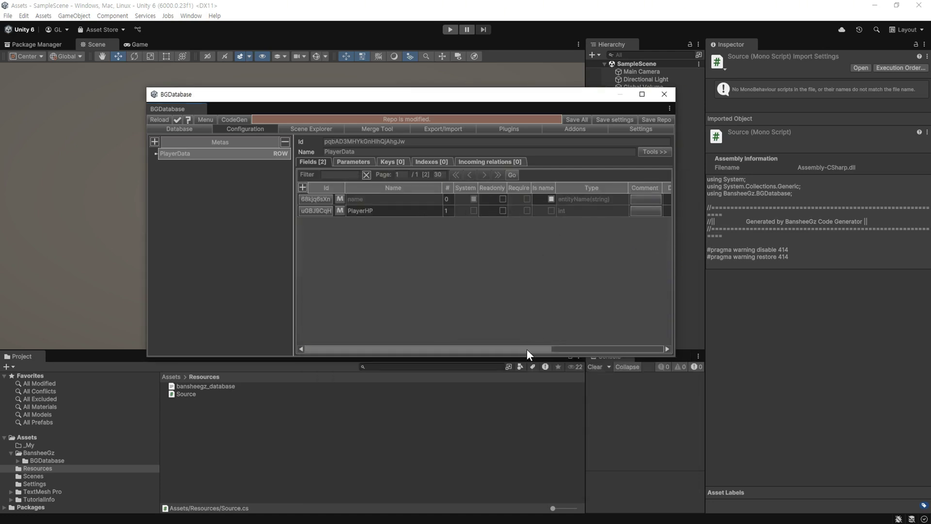
Step: Set PlayerHP's default value to 10
{"action": "left_click_drag", "start_coordinate": [527, 349], "coordinate": [645, 351]}
{"action": "left_click", "coordinate": [502, 212]}
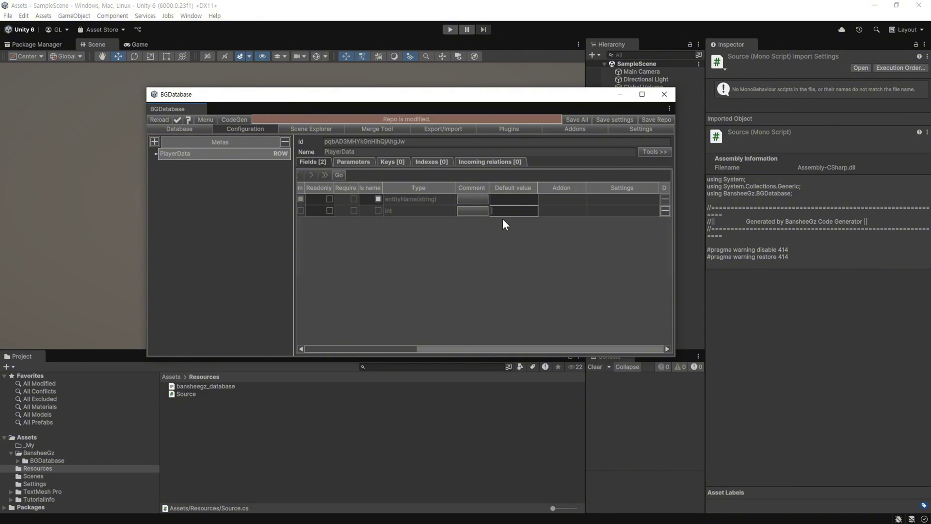
{"action": "type", "text": "10"}
{"action": "left_click_drag", "start_coordinate": [658, 350], "coordinate": [465, 346]}
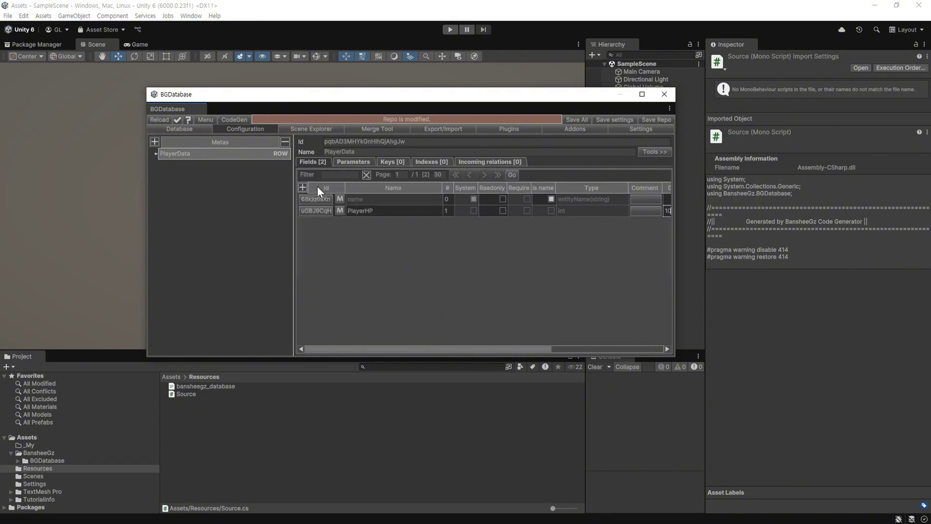
Step: Add an int field PlayerMP to PlayerData with default value 2
{"action": "left_click", "coordinate": [302, 187]}
{"action": "type", "text": "MP"}
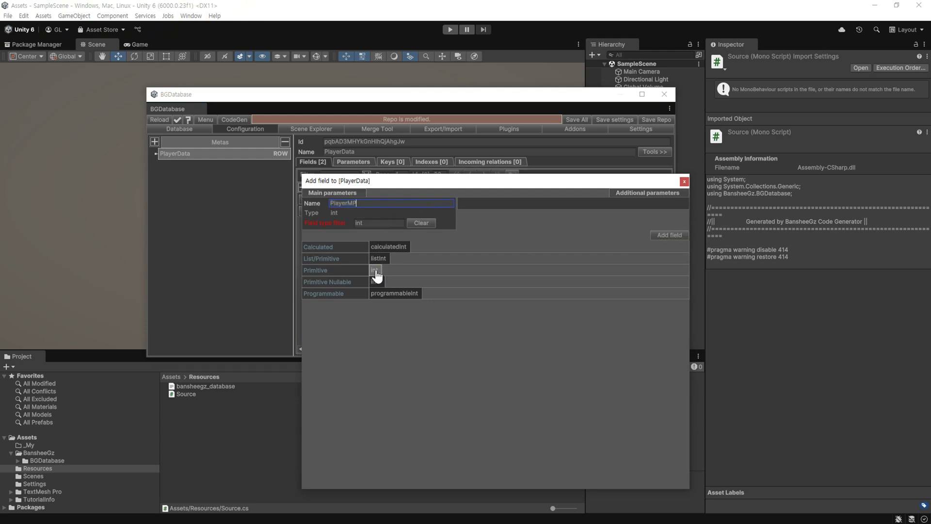
{"action": "left_click", "coordinate": [374, 270]}
{"action": "left_click", "coordinate": [669, 235]}
{"action": "left_click_drag", "start_coordinate": [524, 348], "coordinate": [584, 349]}
{"action": "type", "text": "2"}
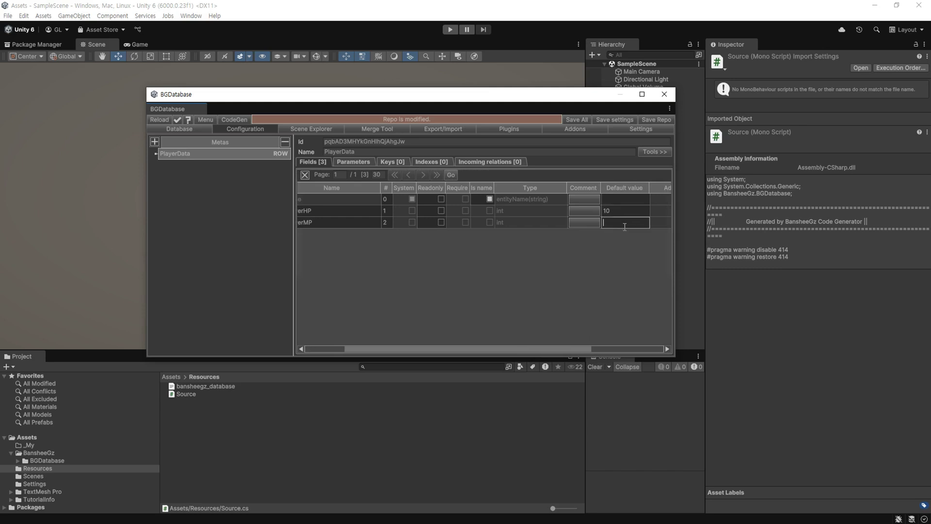
Step: Narrow the field table columns, save the database, and view PlayerData's rows
{"action": "mouse_move", "coordinate": [565, 188]}
{"action": "left_mouse_down"}
{"action": "mouse_move", "coordinate": [510, 188]}
{"action": "mouse_move", "coordinate": [531, 188]}
{"action": "left_mouse_up"}
{"action": "left_click_drag", "start_coordinate": [429, 348], "coordinate": [383, 349]}
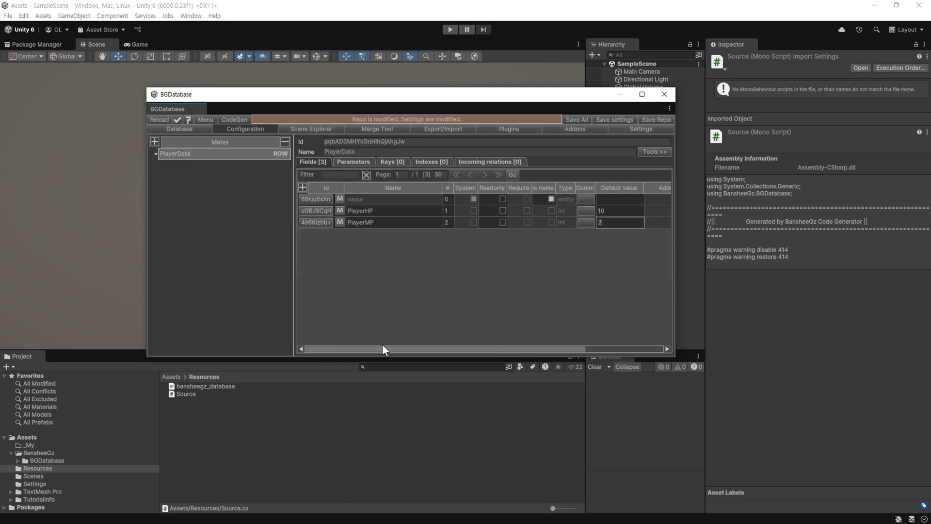
{"action": "left_click_drag", "start_coordinate": [533, 187], "coordinate": [519, 187]}
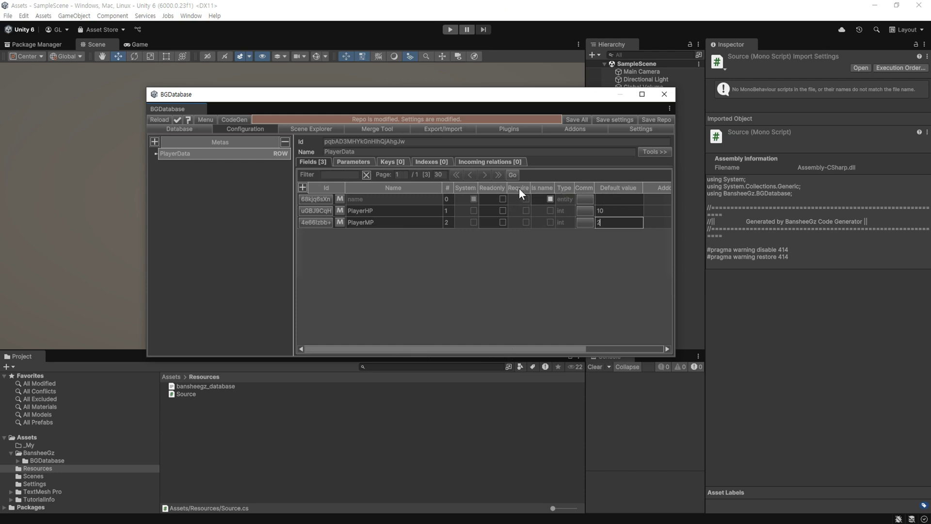
{"action": "left_click", "coordinate": [578, 119]}
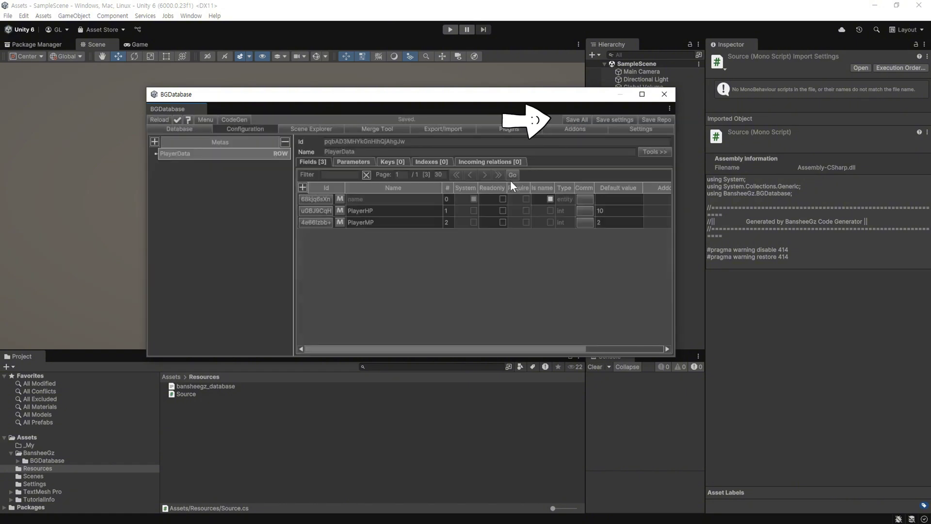
{"action": "left_click", "coordinate": [182, 129]}
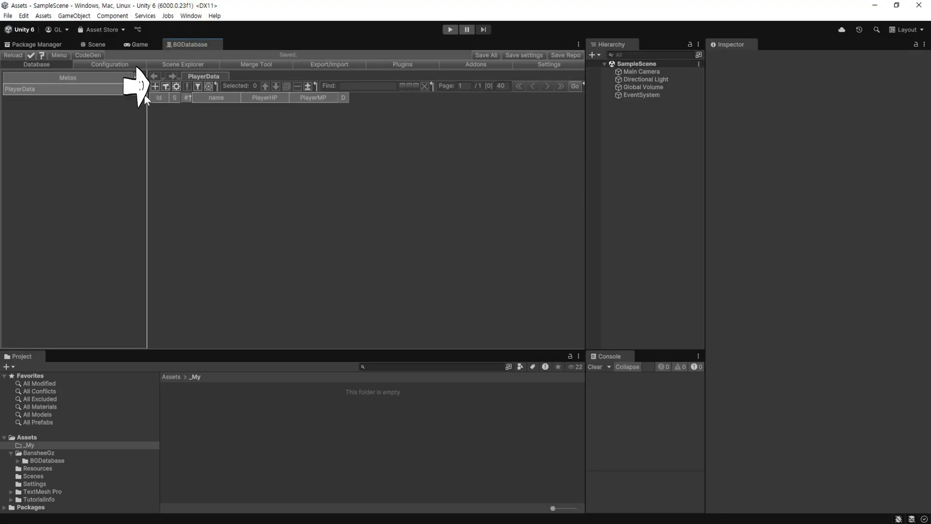
Step: Add Player and Monster rows to PlayerData, deleting the extra NPC row
{"action": "left_click", "coordinate": [153, 86]}
{"action": "type", "text": "Player"}
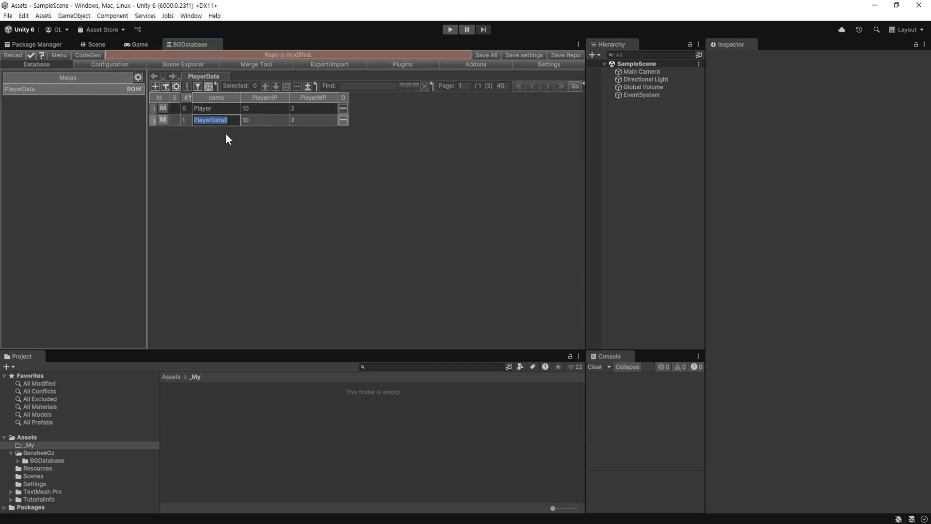
{"action": "type", "text": "Monster"}
{"action": "left_click", "coordinate": [155, 86]}
{"action": "type", "text": "NPC"}
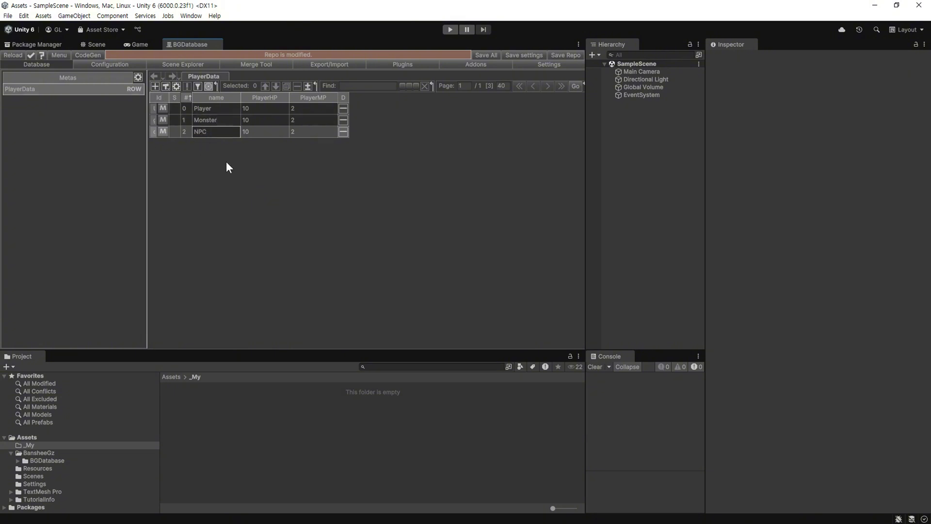
{"action": "left_click", "coordinate": [344, 132]}
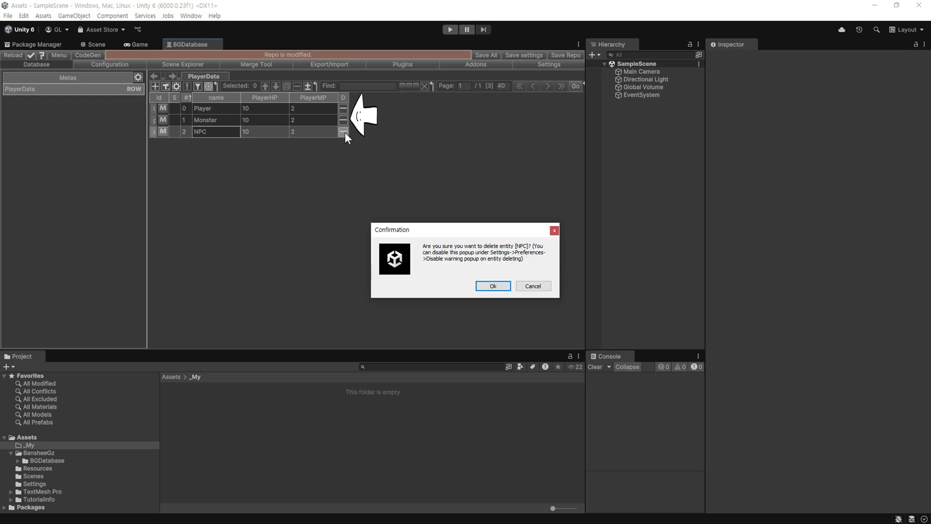
{"action": "left_click", "coordinate": [493, 286]}
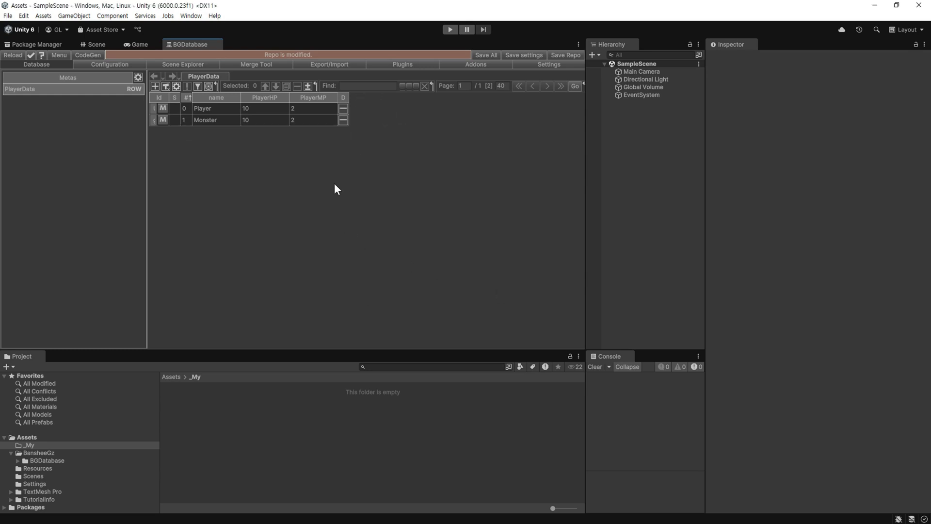
Step: Give Monster 5 PlayerHP and 1 PlayerMP, then save the database
{"action": "left_click", "coordinate": [252, 120]}
{"action": "type", "text": "5"}
{"action": "key", "text": "Tab"}
{"action": "type", "text": "1"}
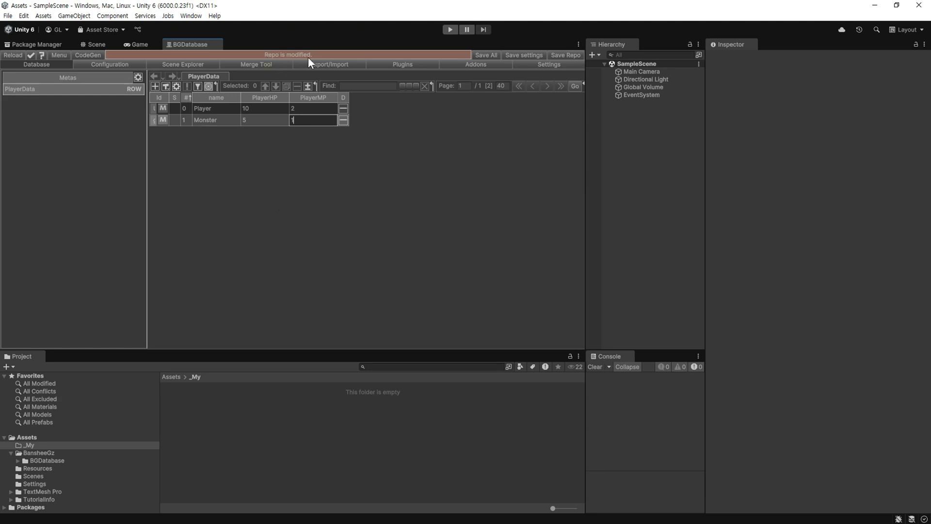
{"action": "left_click", "coordinate": [490, 55]}
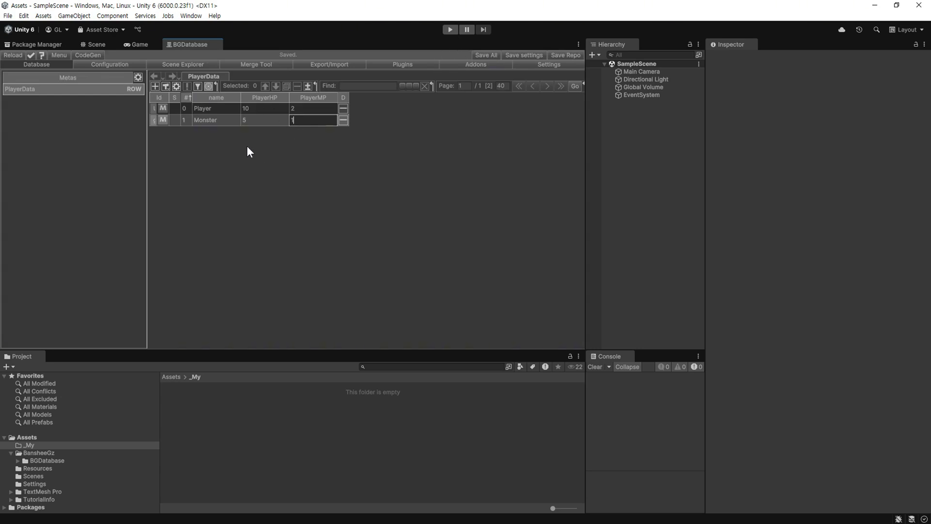
Step: Generate code classes from the database tables and dismiss the success message
{"action": "left_click", "coordinate": [88, 54]}
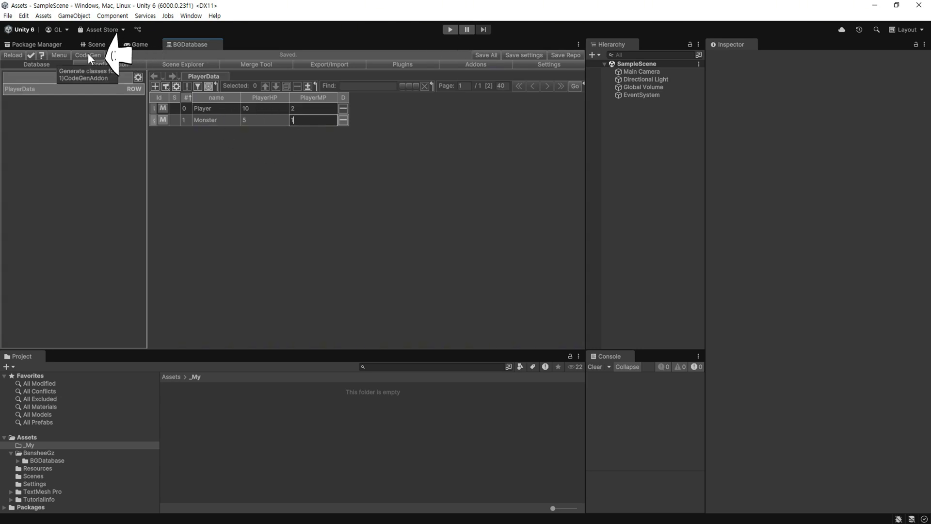
{"action": "left_click", "coordinate": [99, 63]}
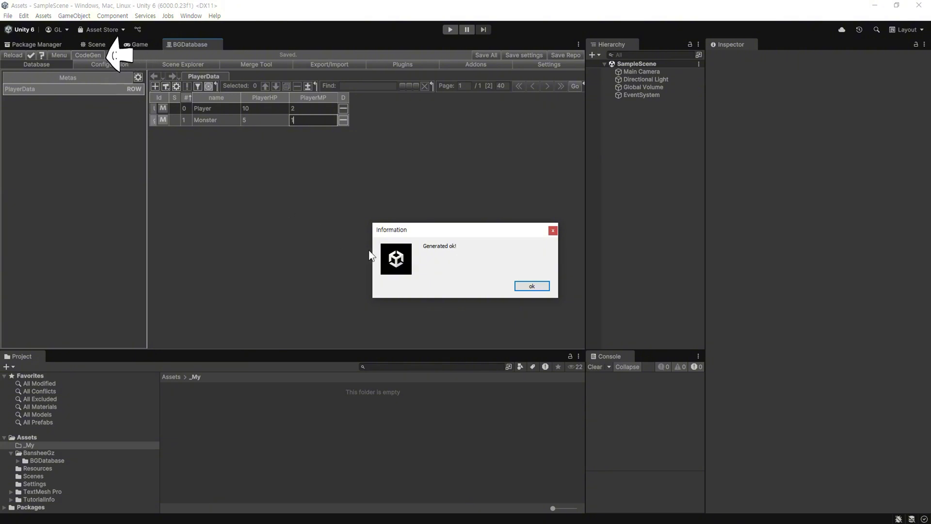
{"action": "left_click", "coordinate": [543, 286]}
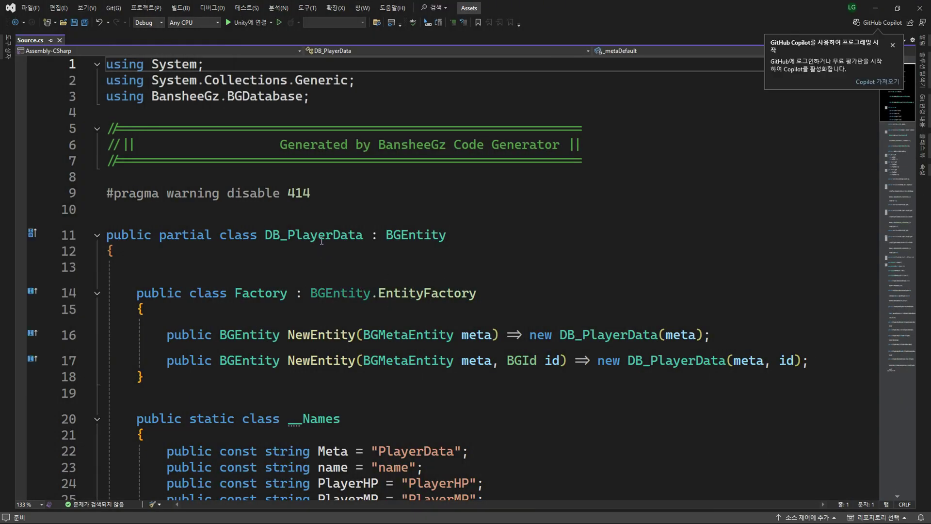
Step: Read through the generated DB_PlayerData class, highlighting its PlayerHP and PlayerMP fields
{"action": "left_click", "coordinate": [322, 241]}
{"action": "double_click", "coordinate": [321, 241]}
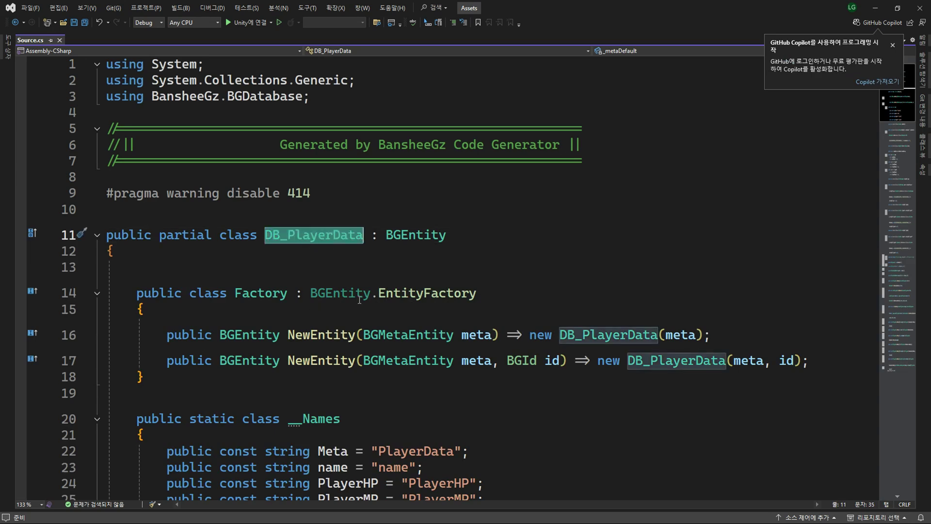
{"action": "scroll", "coordinate": [360, 301], "scroll_direction": "down", "scroll_amount": 2}
{"action": "scroll", "coordinate": [359, 301], "scroll_direction": "down", "scroll_amount": 3}
{"action": "scroll", "coordinate": [430, 250], "scroll_direction": "down", "scroll_amount": 2}
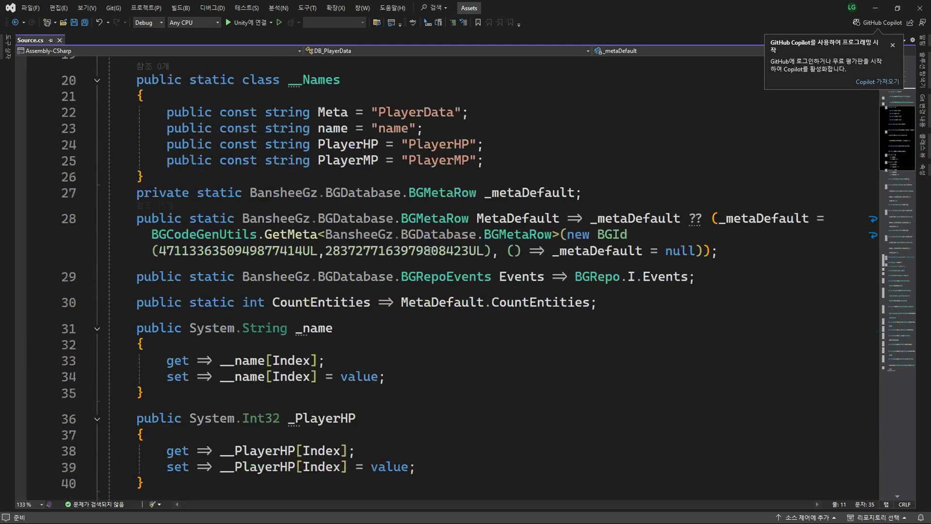
{"action": "scroll", "coordinate": [430, 251], "scroll_direction": "down", "scroll_amount": 1}
{"action": "double_click", "coordinate": [437, 96]}
{"action": "double_click", "coordinate": [436, 113]}
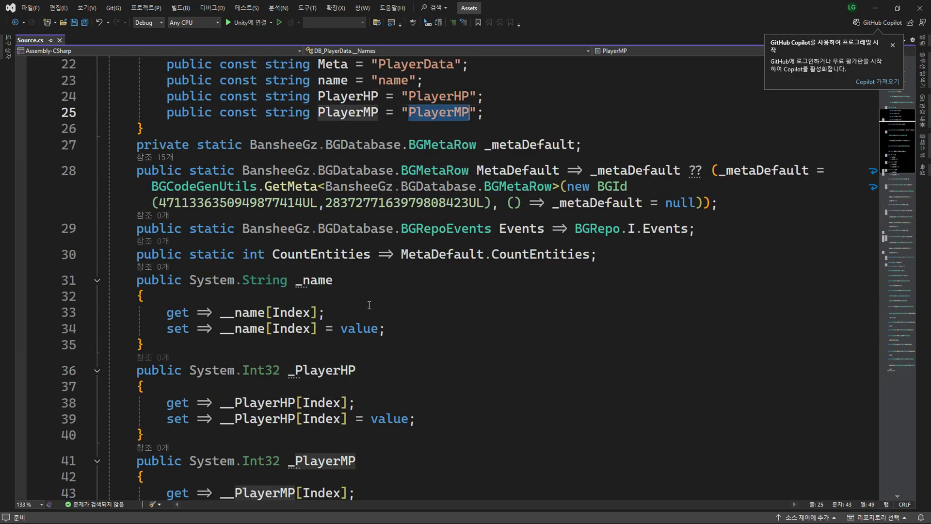
{"action": "scroll", "coordinate": [371, 283], "scroll_direction": "down", "scroll_amount": 3}
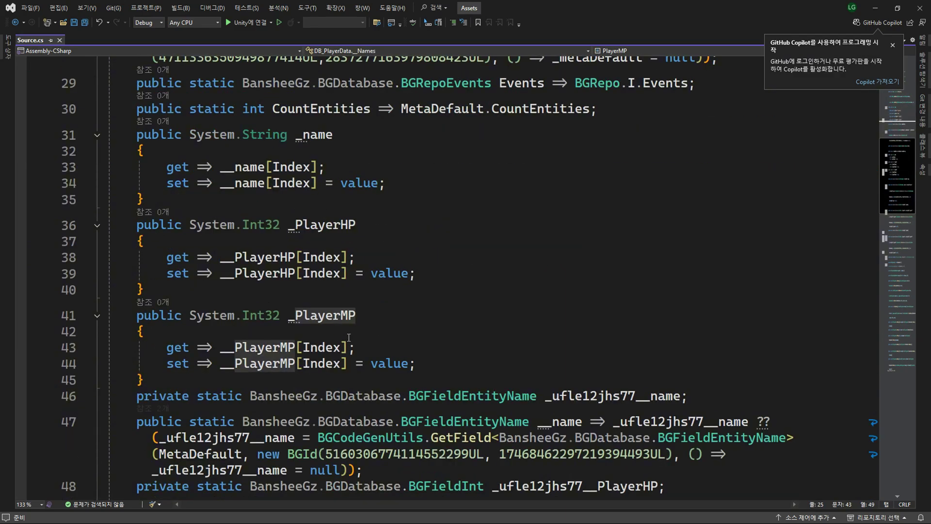
{"action": "scroll", "coordinate": [349, 338], "scroll_direction": "down", "scroll_amount": 3}
{"action": "scroll", "coordinate": [350, 334], "scroll_direction": "down", "scroll_amount": 3}
{"action": "scroll", "coordinate": [352, 329], "scroll_direction": "down", "scroll_amount": 1}
{"action": "scroll", "coordinate": [355, 323], "scroll_direction": "down", "scroll_amount": 3}
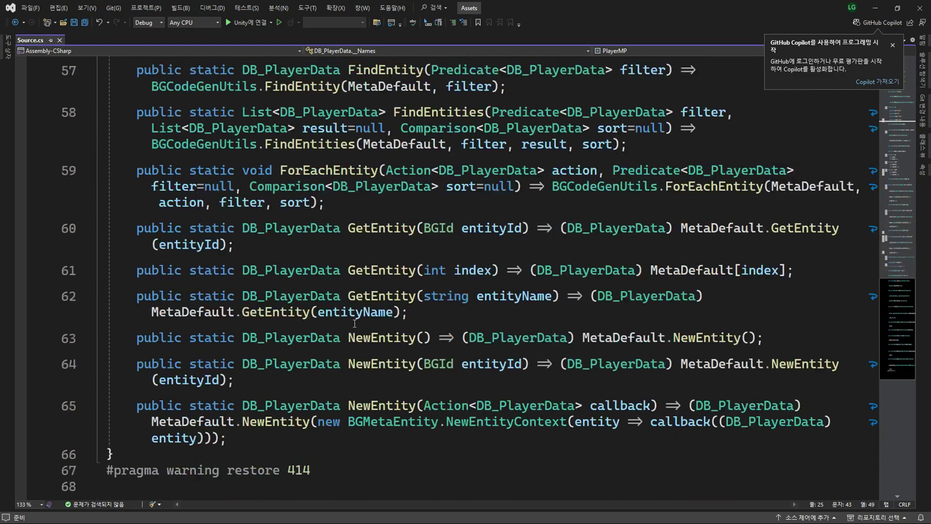
{"action": "scroll", "coordinate": [355, 323], "scroll_direction": "down", "scroll_amount": 2}
{"action": "scroll", "coordinate": [354, 323], "scroll_direction": "up", "scroll_amount": 1}
{"action": "scroll", "coordinate": [354, 330], "scroll_direction": "up", "scroll_amount": 3}
{"action": "scroll", "coordinate": [353, 340], "scroll_direction": "up", "scroll_amount": 3}
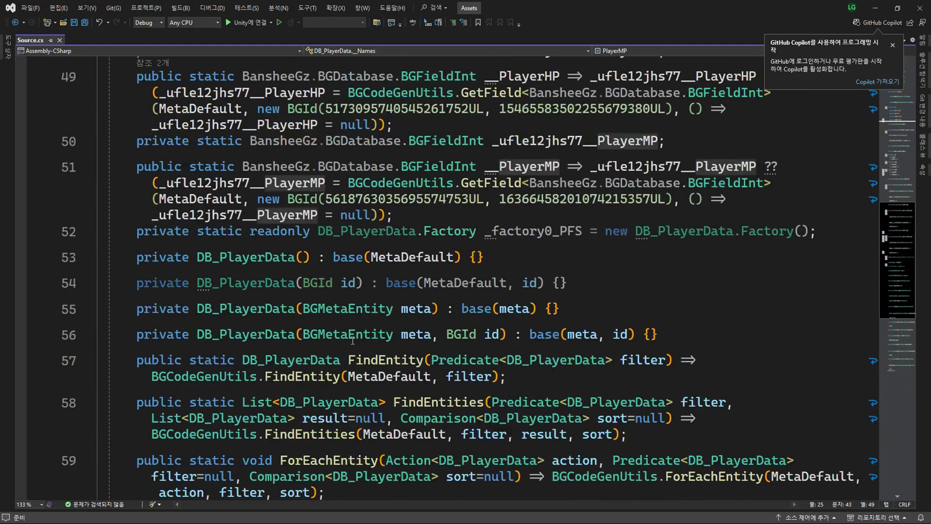
{"action": "scroll", "coordinate": [353, 341], "scroll_direction": "up", "scroll_amount": 1}
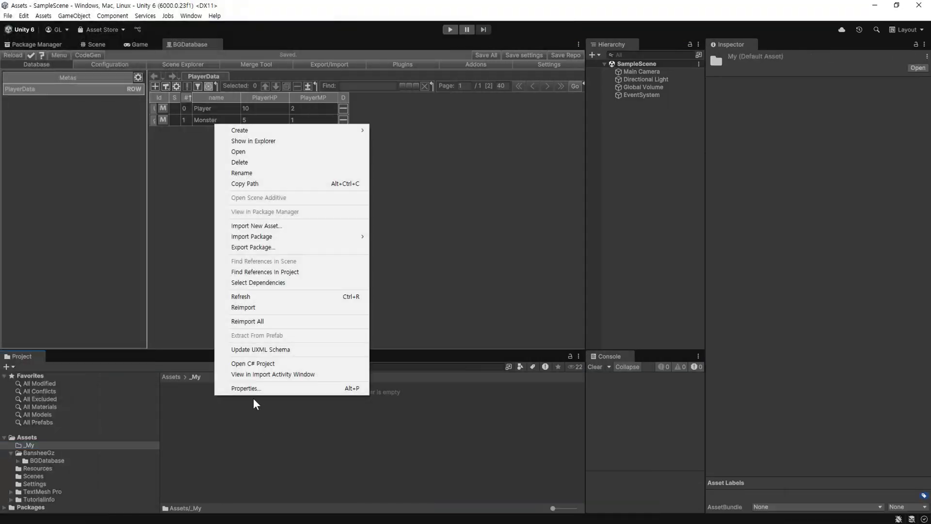
Step: Create a MonoBehaviour script named GameManager in the _My folder
{"action": "mouse_move", "coordinate": [291, 130]}
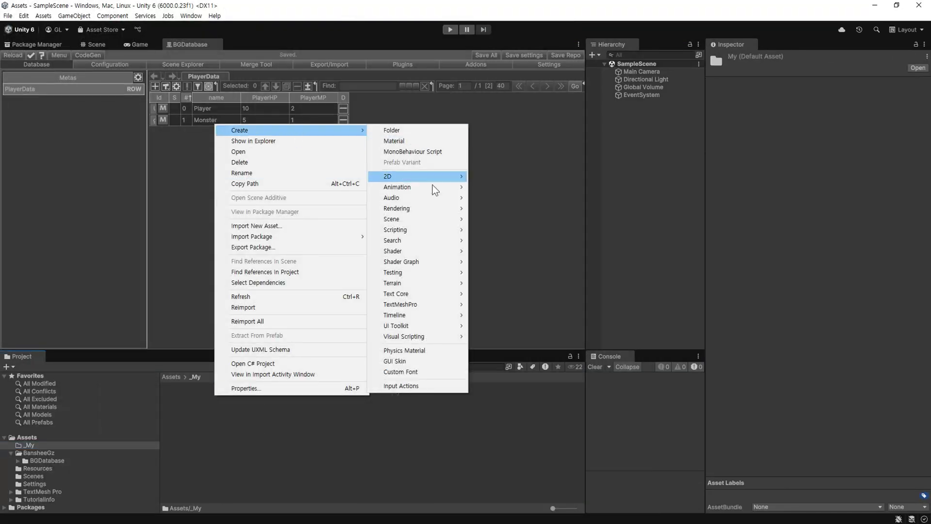
{"action": "mouse_move", "coordinate": [437, 230]}
{"action": "left_click", "coordinate": [514, 228]}
{"action": "type", "text": "GameManager"}
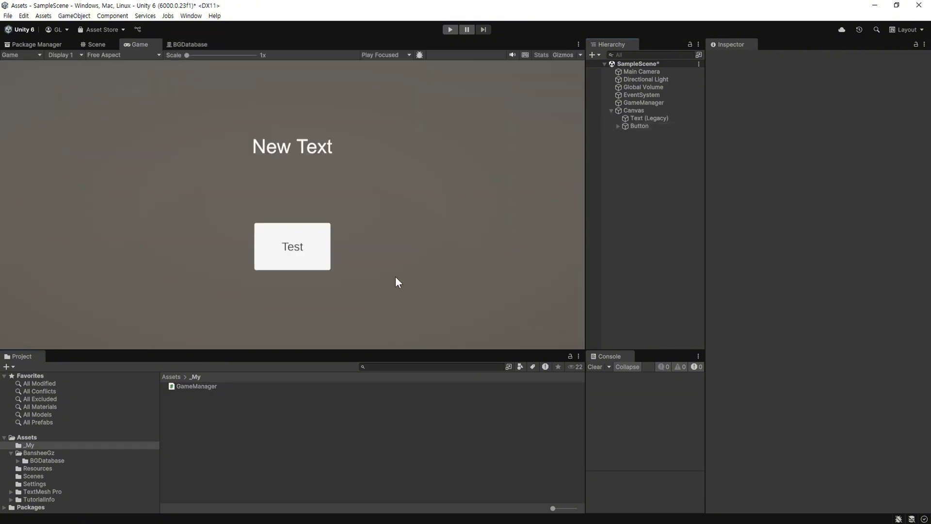
Step: In GameManager.cs, add a public Text testText field and delete the Update method
{"action": "double_click", "coordinate": [205, 386]}
{"action": "type", "text": "public Text test"}
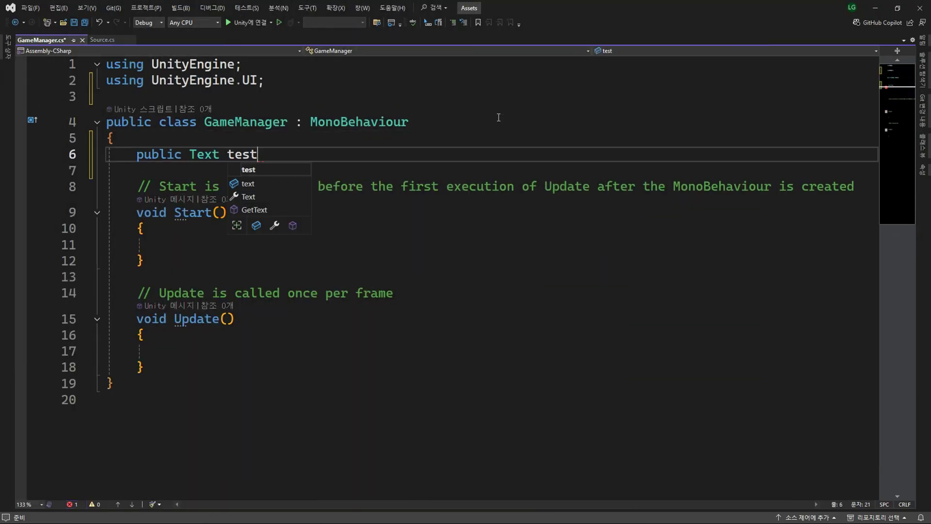
{"action": "type", "text": "Text;"}
{"action": "left_click_drag", "start_coordinate": [111, 383], "coordinate": [146, 260]}
{"action": "key", "text": "Delete"}
{"action": "left_click_drag", "start_coordinate": [857, 186], "coordinate": [138, 186]}
{"action": "key", "text": "Delete"}
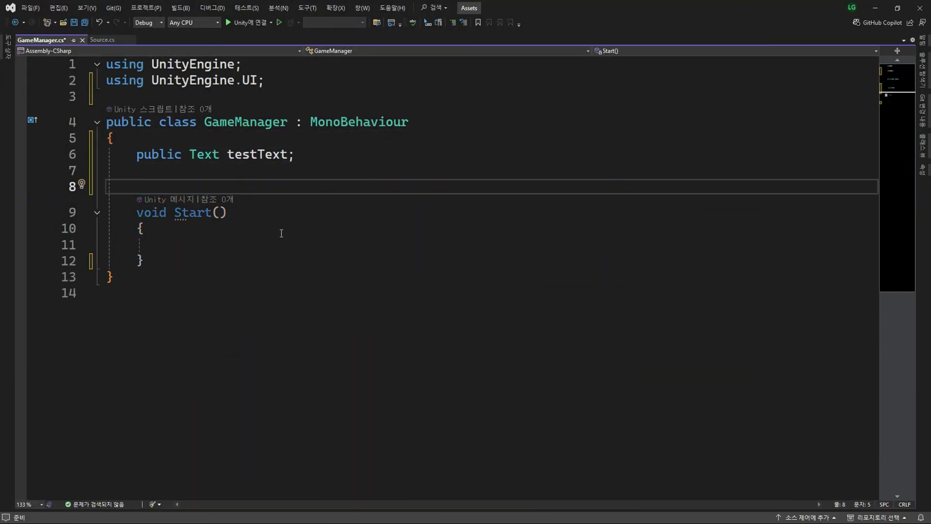
{"action": "key", "text": "BackSpace"}
Step: Declare DB_PlayerData fields playerData and monsterData
{"action": "key", "text": "Return"}
{"action": "type", "text": "D"}
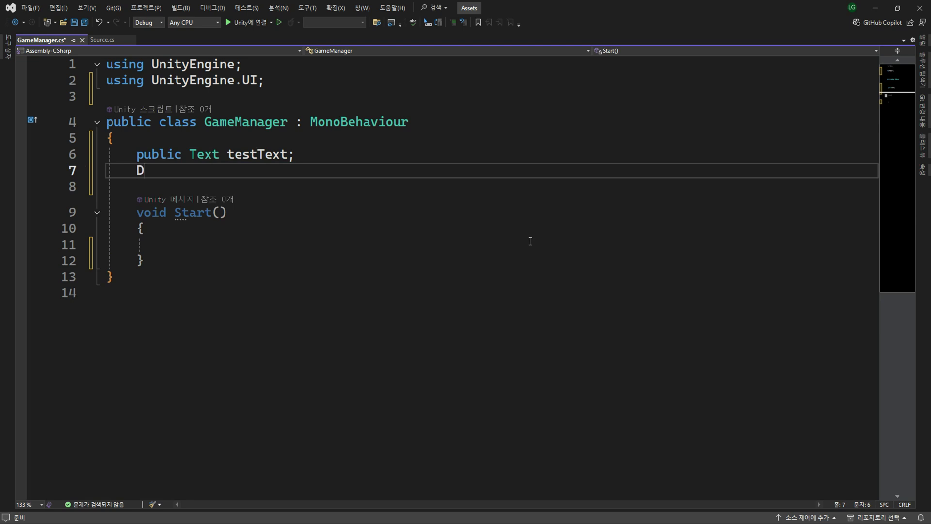
{"action": "type", "text": "B_"}
{"action": "key", "text": "Tab"}
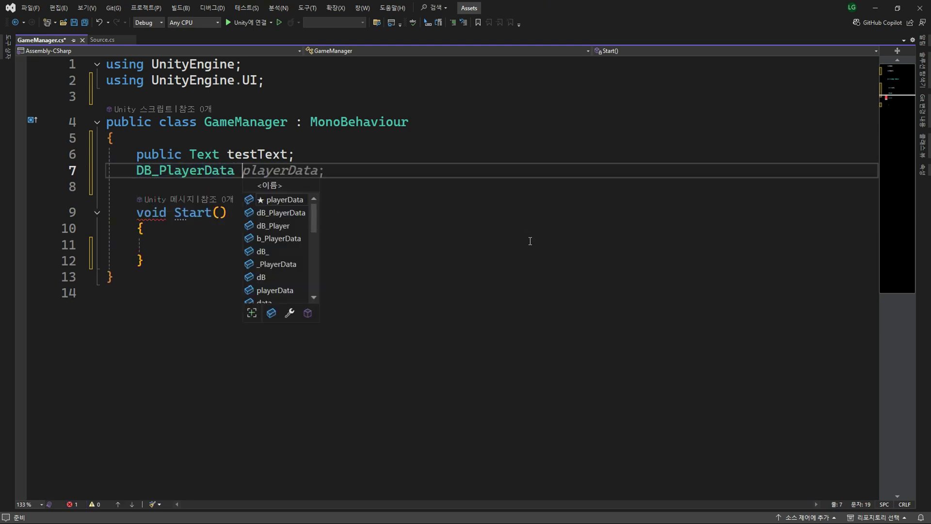
{"action": "key", "text": "Tab"}
{"action": "type", "text": ", "}
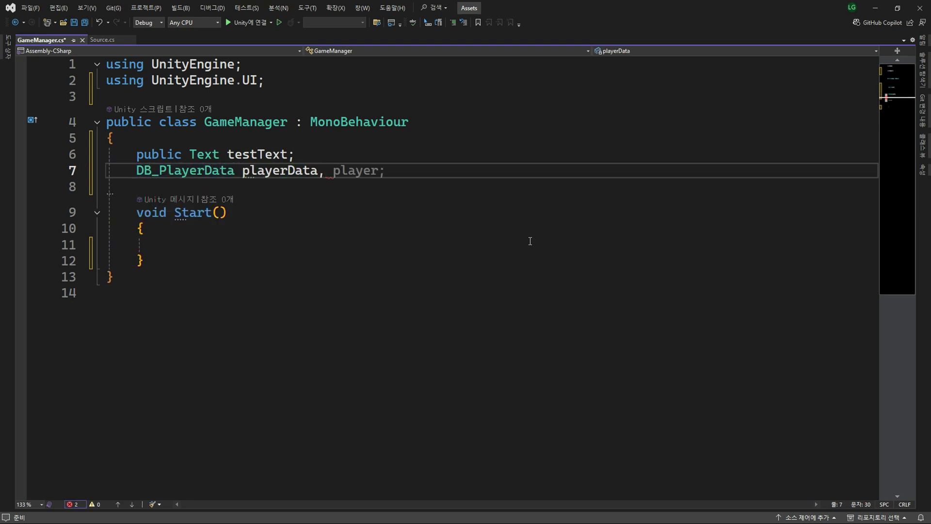
{"action": "type", "text": "monster"}
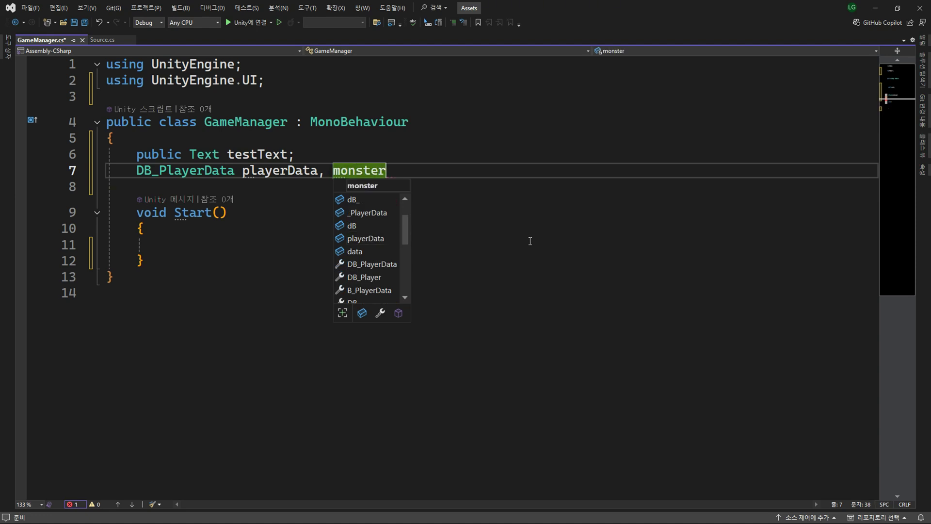
{"action": "type", "text": "Data;"}
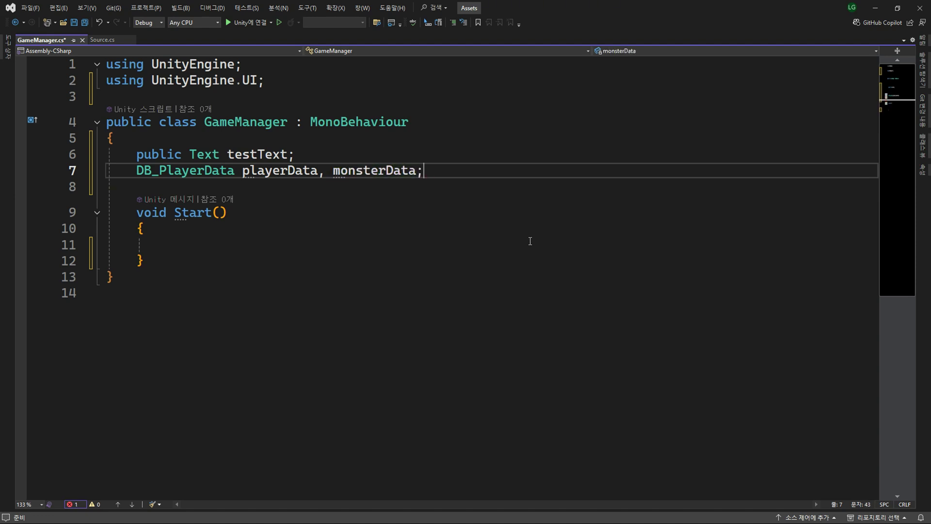
Step: In Start, assign playerData = DB_PlayerData.GetEntity(0)
{"action": "key", "text": "Down"}
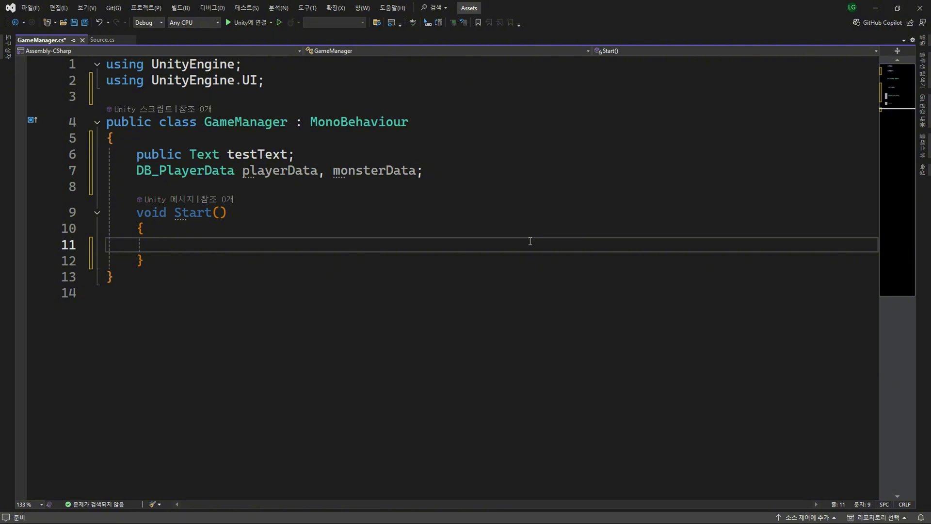
{"action": "type", "text": "pl"}
{"action": "key", "text": "Tab"}
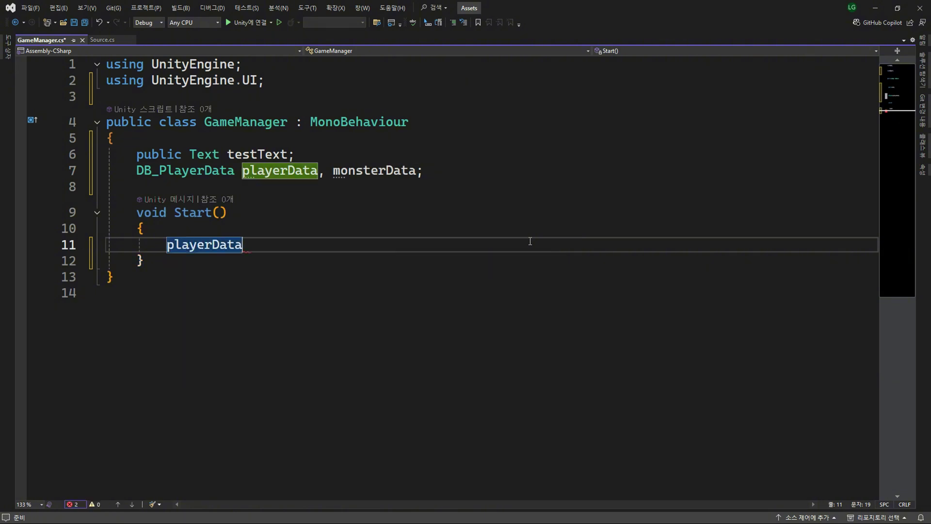
{"action": "type", "text": "= "}
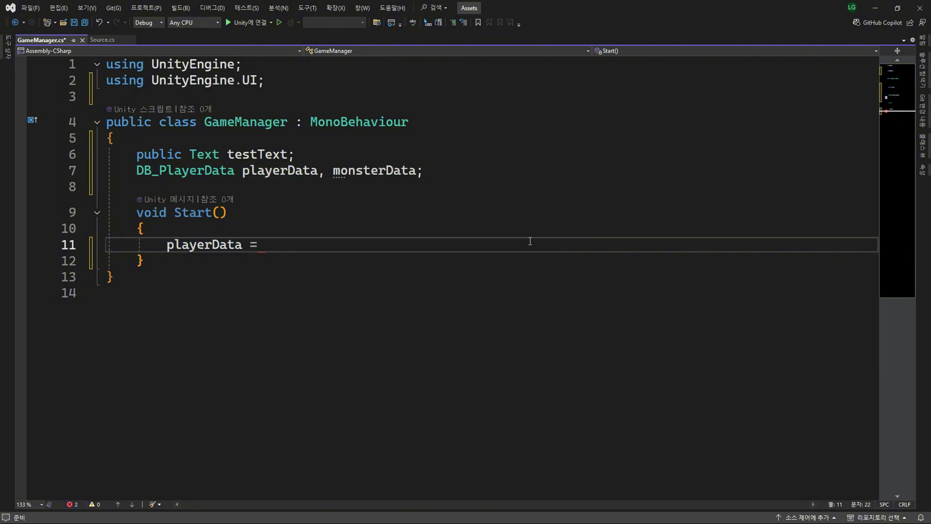
{"action": "type", "text": "DB"}
{"action": "key", "text": "Tab"}
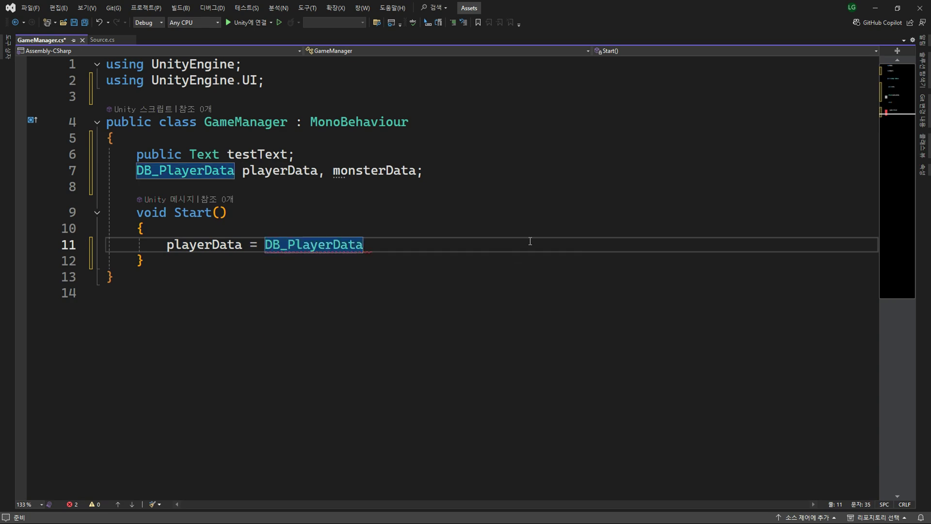
{"action": "type", "text": "."}
{"action": "key", "text": "alt+Tab"}
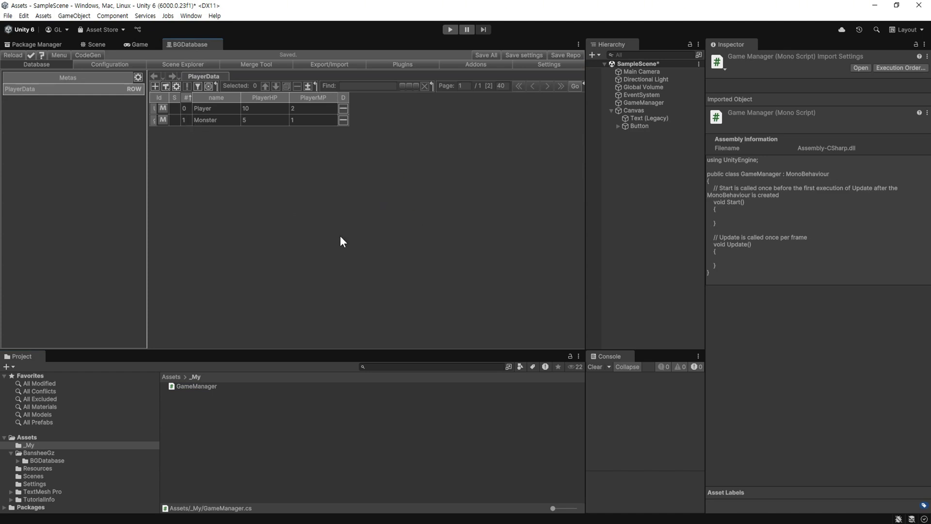
{"action": "key", "text": "alt+Tab"}
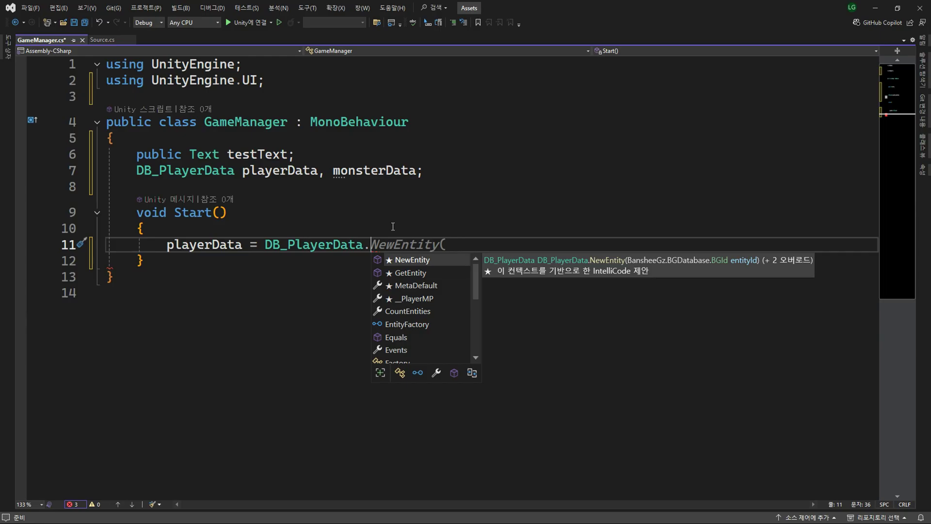
{"action": "type", "text": "get"}
{"action": "key", "text": "Tab"}
{"action": "type", "text": "()"}
{"action": "key", "text": "Left"}
{"action": "type", "text": "0"}
{"action": "key", "text": "End"}
{"action": "type", "text": ";"}
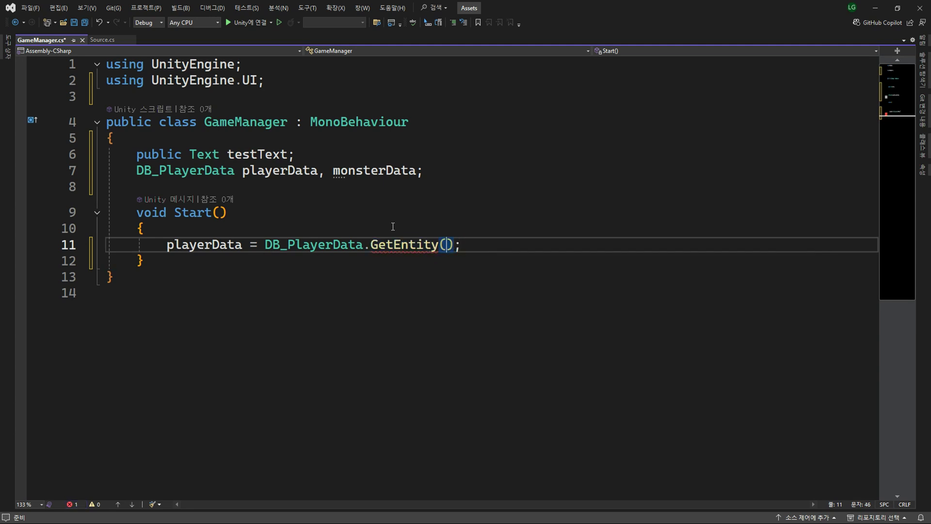
Step: Add monsterData = DB_PlayerData.GetEntity(1) in Start and leave space below it
{"action": "key", "text": "Return"}
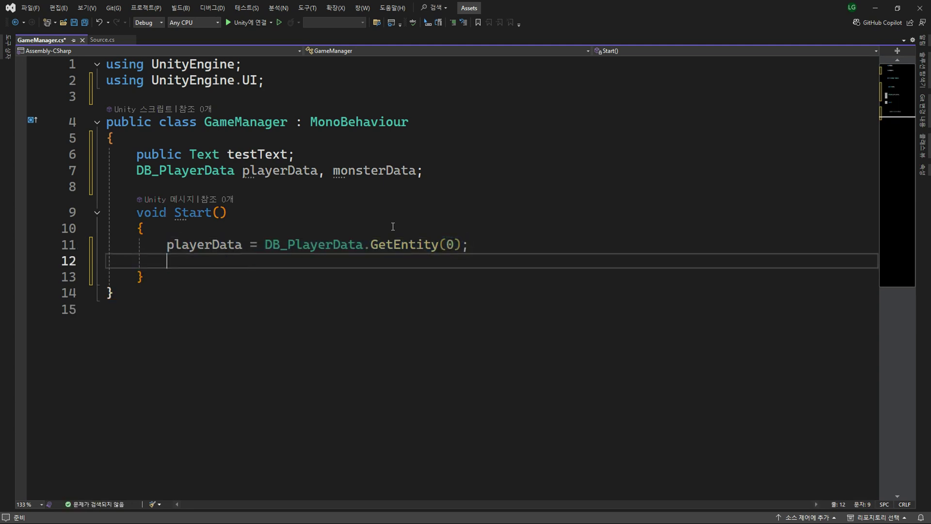
{"action": "key", "text": "Tab"}
{"action": "key", "text": "Tab"}
{"action": "left_click", "coordinate": [454, 260]}
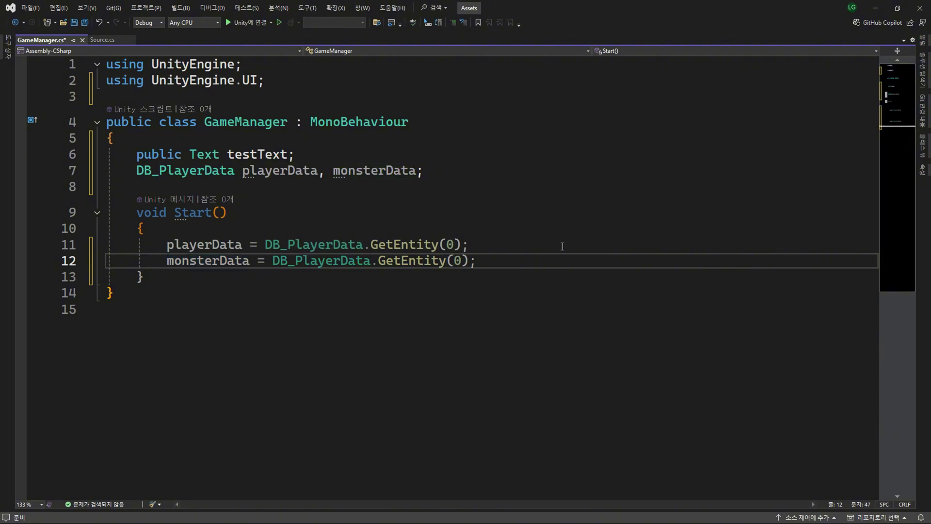
{"action": "key", "text": "Down"}
{"action": "key", "text": "Return"}
{"action": "key", "text": "Return"}
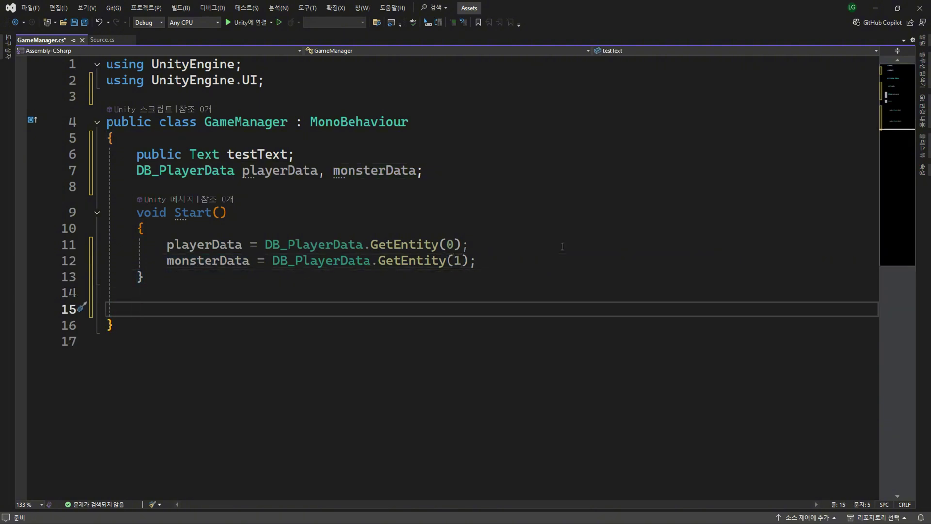
Step: Create a public TestBTN method that increments playerData's HP
{"action": "type", "text": "public void TestBTN("}
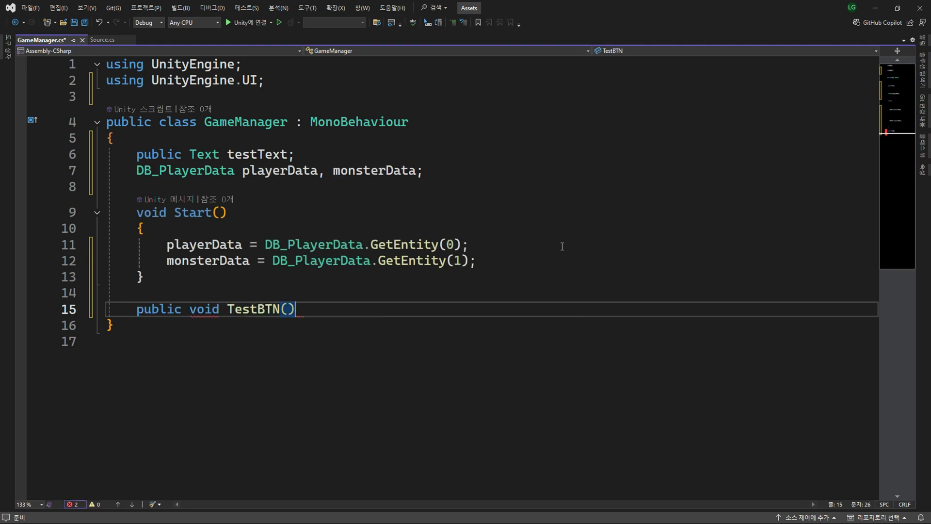
{"action": "type", "text": "{"}
{"action": "key", "text": "Return"}
{"action": "type", "text": "playerData._"}
{"action": "key", "text": "Tab"}
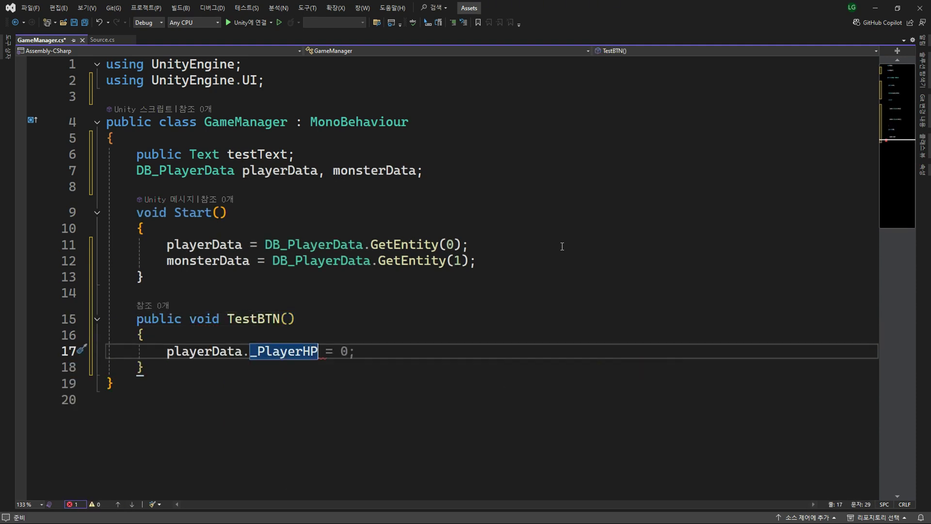
{"action": "type", "text": "+= 1"}
{"action": "key", "text": "Tab"}
Step: Add monsterData's HP += 2 line, separating player and monster statements with a blank line
{"action": "key", "text": "Return"}
{"action": "type", "text": "monsterData."}
{"action": "key", "text": "Tab"}
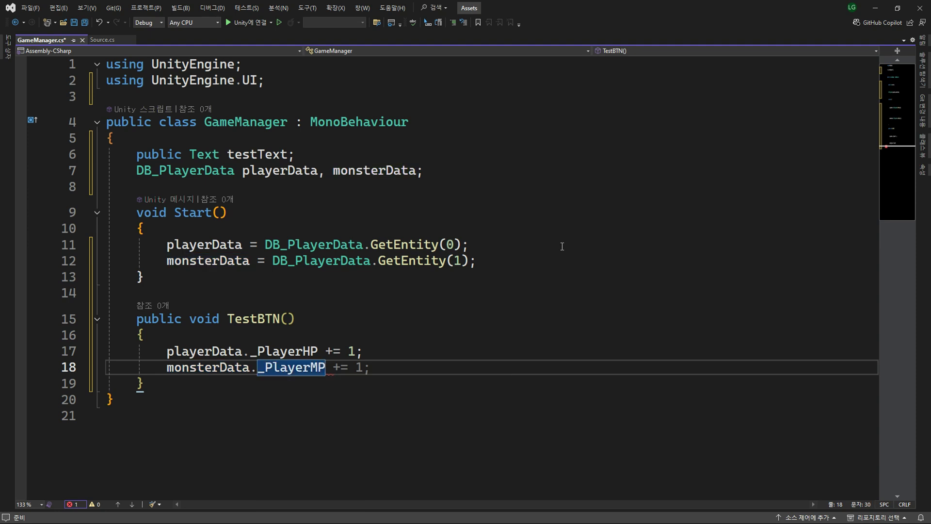
{"action": "key", "text": "BackSpace"}
{"action": "key", "text": "BackSpace"}
{"action": "type", "text": "HP += 2;"}
{"action": "key", "text": "ctrl+Return"}
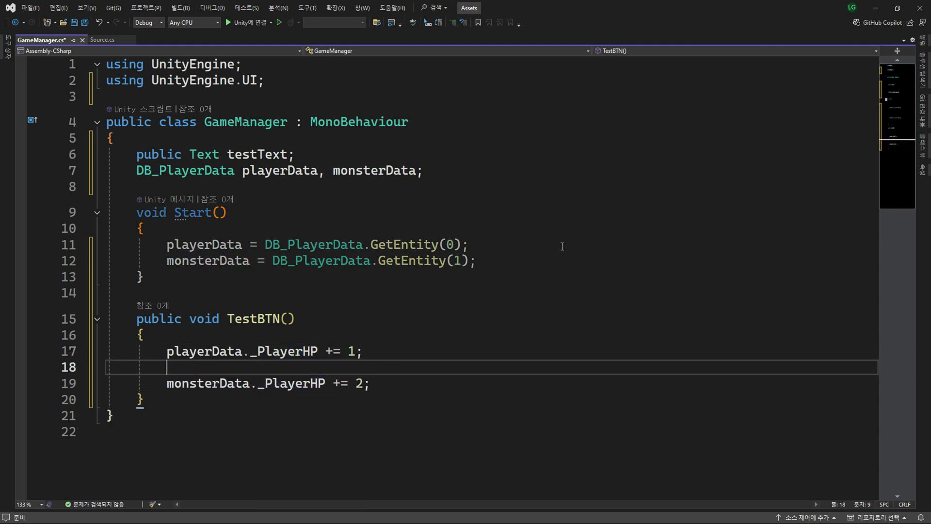
{"action": "key", "text": "Tab"}
{"action": "key", "text": "Tab"}
{"action": "key", "text": "Tab"}
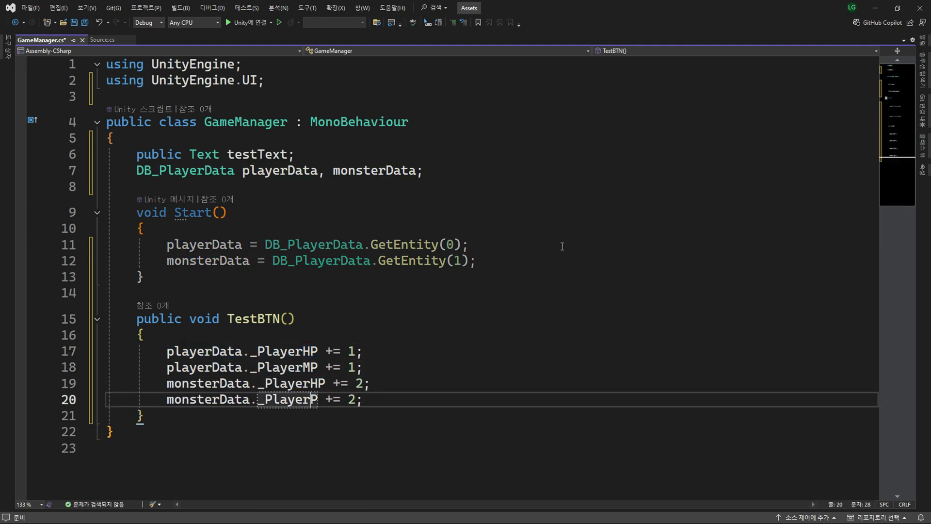
{"action": "key", "text": "Return"}
{"action": "key", "text": "Up"}
{"action": "key", "text": "Up"}
{"action": "key", "text": "Up"}
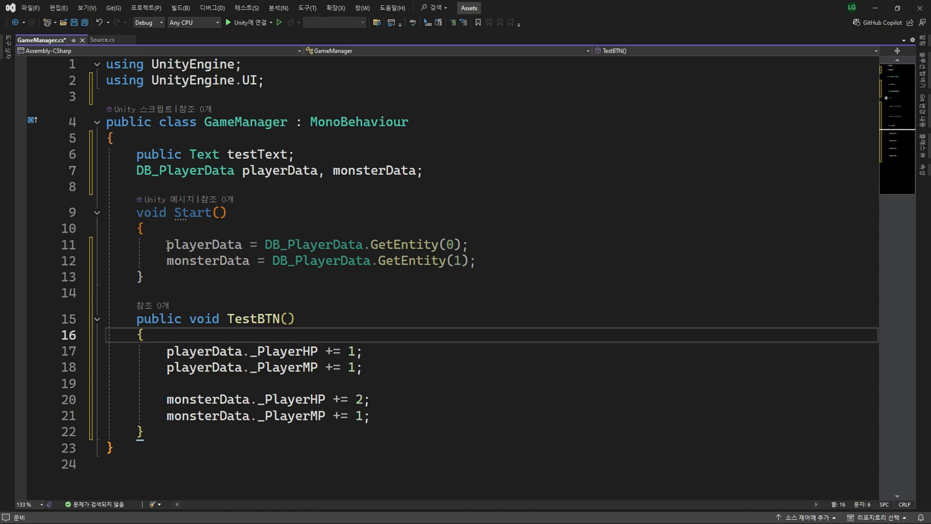
{"action": "mouse_move", "coordinate": [167, 245]}
{"action": "left_mouse_down"}
{"action": "mouse_move", "coordinate": [291, 260]}
{"action": "mouse_move", "coordinate": [477, 260]}
{"action": "left_mouse_up"}
{"action": "left_click", "coordinate": [462, 260]}
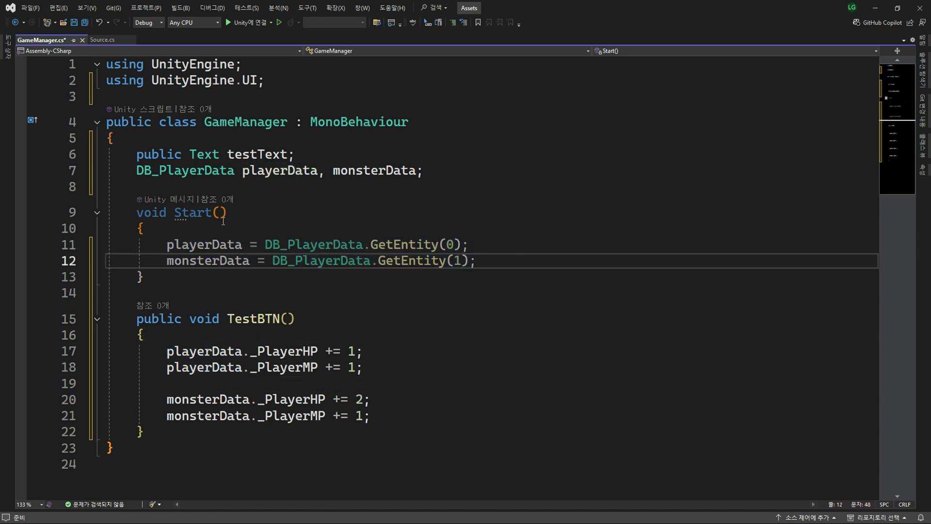
Step: Comment out the line 7 field declaration and both GetEntity lines in Start
{"action": "left_click", "coordinate": [139, 172]}
{"action": "type", "text": "//"}
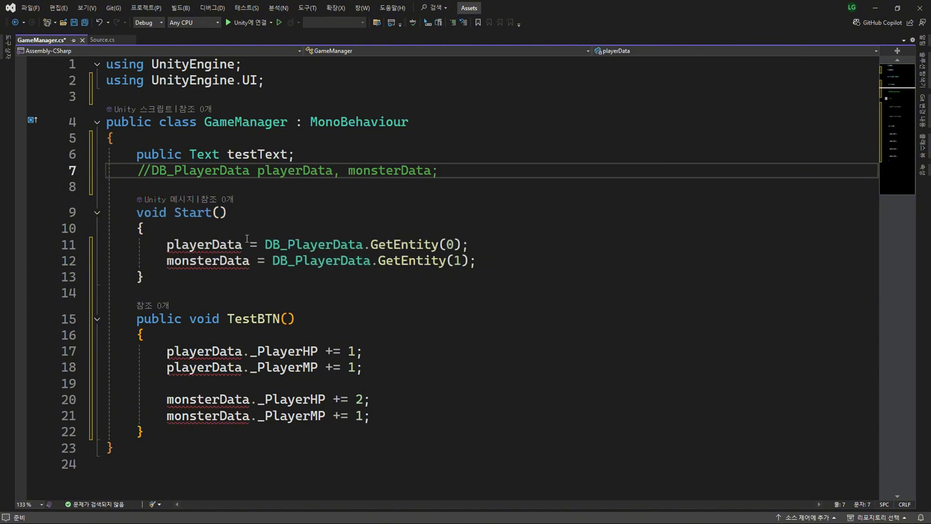
{"action": "left_click", "coordinate": [166, 245]}
{"action": "type", "text": "//"}
{"action": "left_click", "coordinate": [167, 261]}
{"action": "type", "text": "//"}
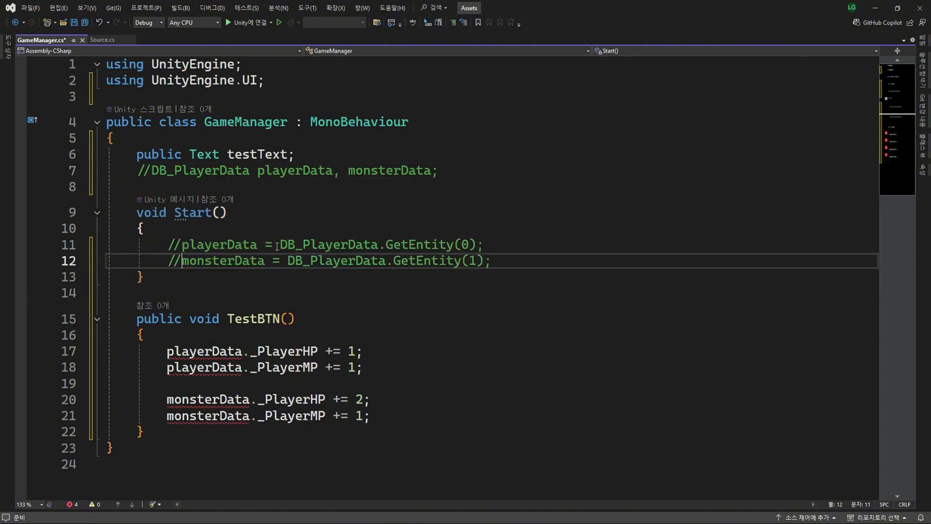
Step: Declare a local var playerData = DB_PlayerData.GetEntity(0) at the top of TestBTN
{"action": "left_click", "coordinate": [280, 319]}
{"action": "left_click", "coordinate": [325, 333]}
{"action": "key", "text": "Return"}
{"action": "key", "text": "Return"}
{"action": "key", "text": "Up"}
{"action": "key", "text": "Up"}
{"action": "key", "text": "Up"}
{"action": "key", "text": "End"}
{"action": "scroll", "coordinate": [325, 333], "scroll_direction": "down", "scroll_amount": 2}
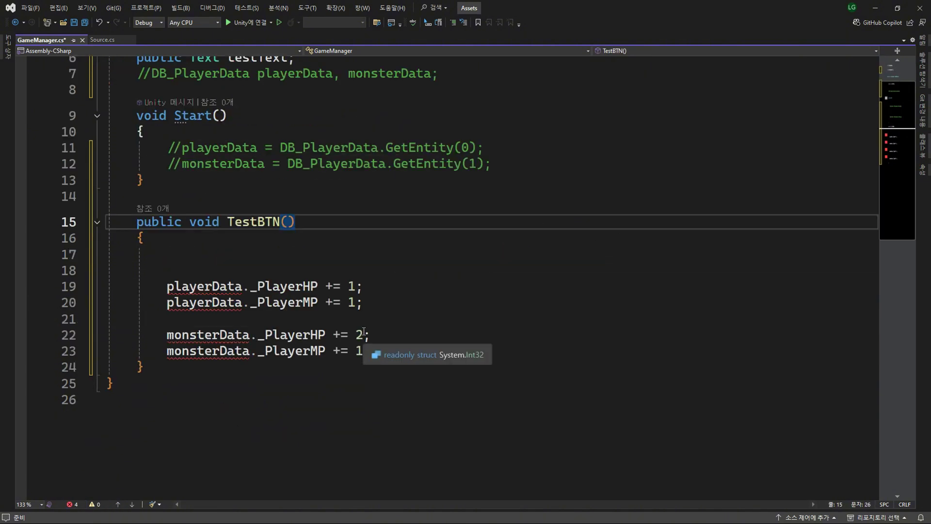
{"action": "left_click", "coordinate": [323, 254]}
{"action": "scroll", "coordinate": [569, 297], "scroll_direction": "down", "scroll_amount": 1}
{"action": "type", "text": "var player"}
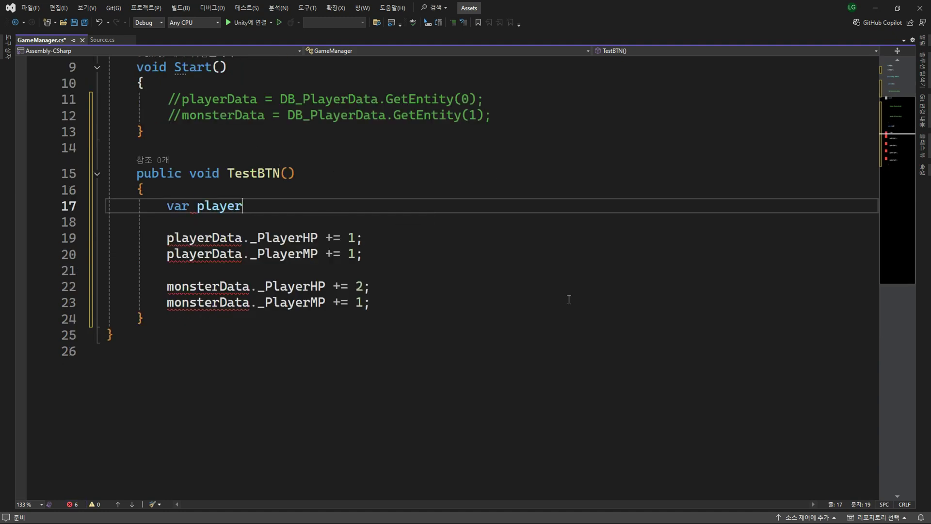
{"action": "type", "text": "Data ="}
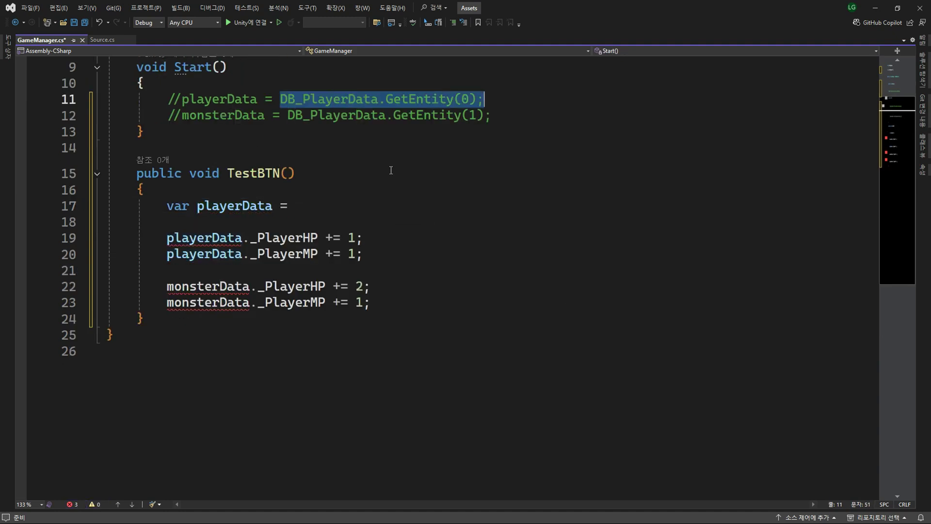
{"action": "key", "text": "Tab"}
Step: Add a local monsterData lookup using GetEntity(1), then save GameManager
{"action": "key", "text": "Return"}
{"action": "type", "text": "va"}
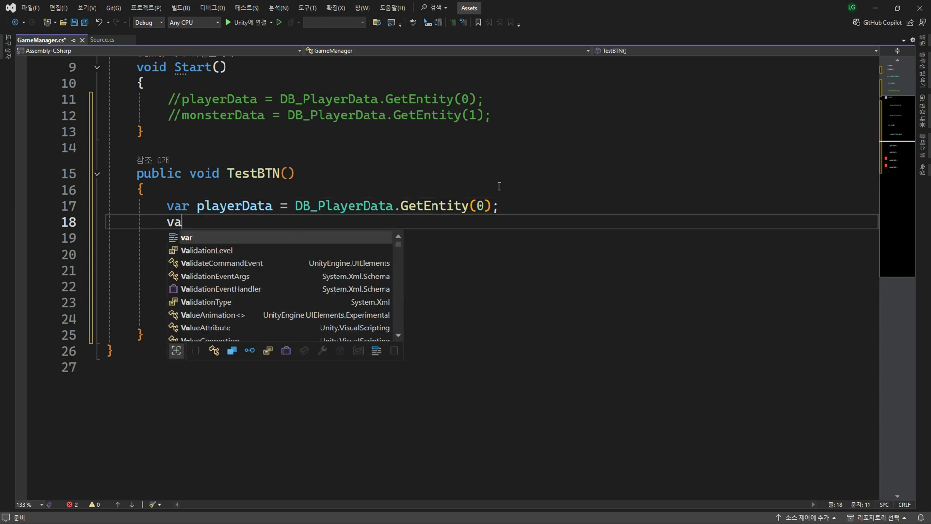
{"action": "type", "text": "r"}
{"action": "left_click_drag", "start_coordinate": [180, 115], "coordinate": [492, 115]}
{"action": "left_click", "coordinate": [526, 222]}
{"action": "type", "text": "monsterData = DB_PlayerData.GetEntity(1);"}
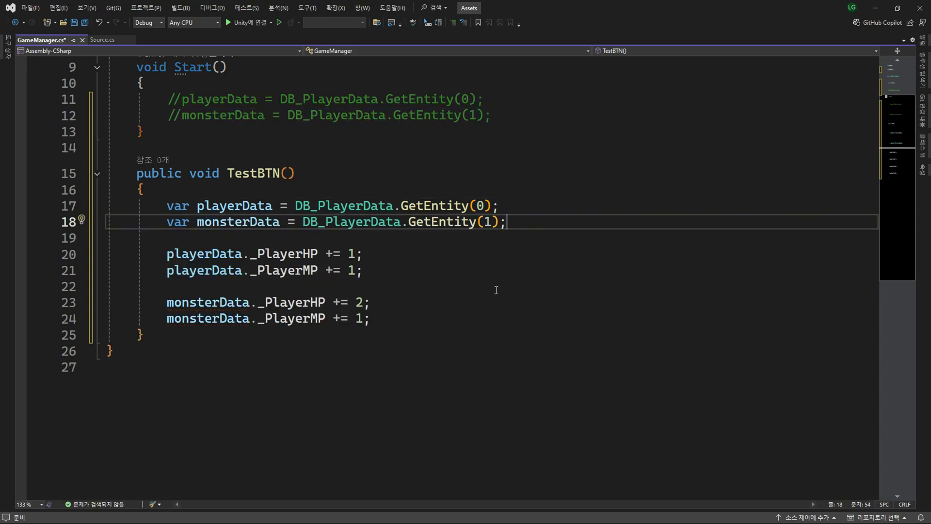
{"action": "key", "text": "ctrl+s"}
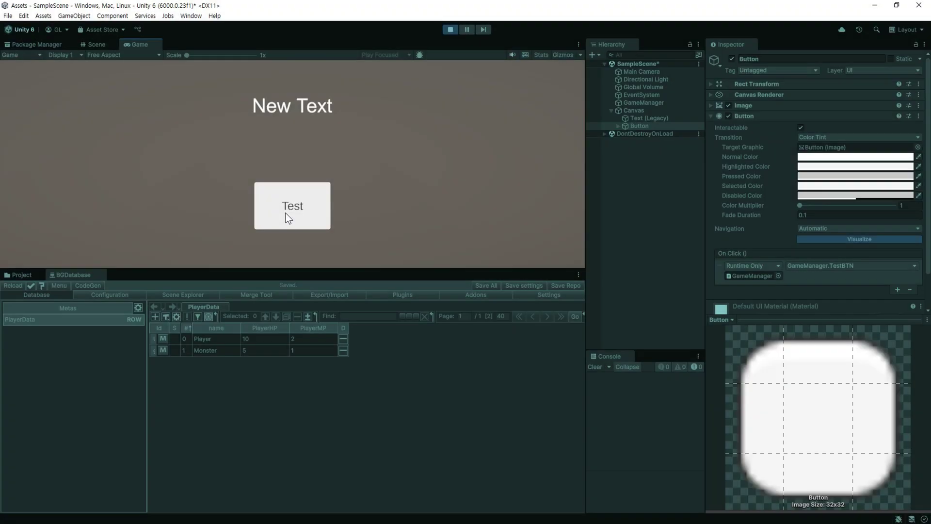
Step: After one reset, press Test repeatedly until PlayerData reaches Player 26/18 and Monster 37/17
{"action": "left_click", "coordinate": [286, 214]}
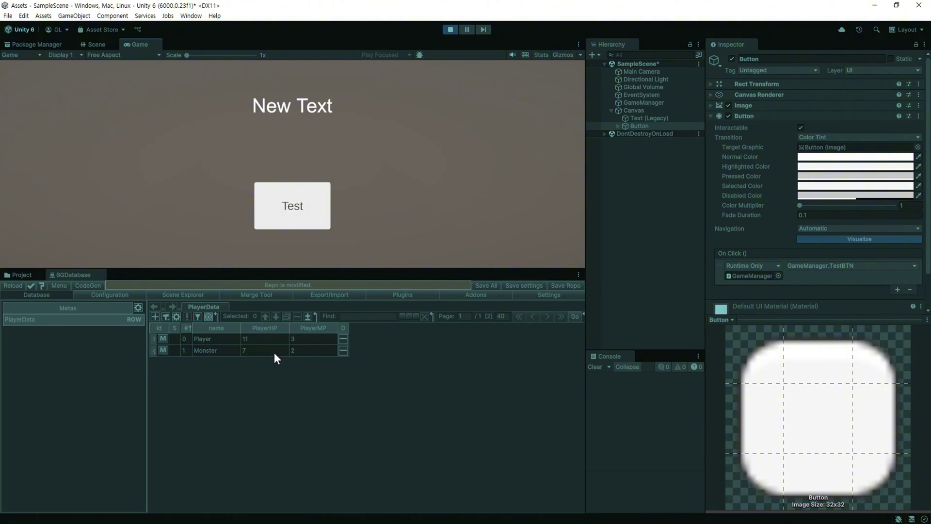
{"action": "left_click", "coordinate": [295, 220]}
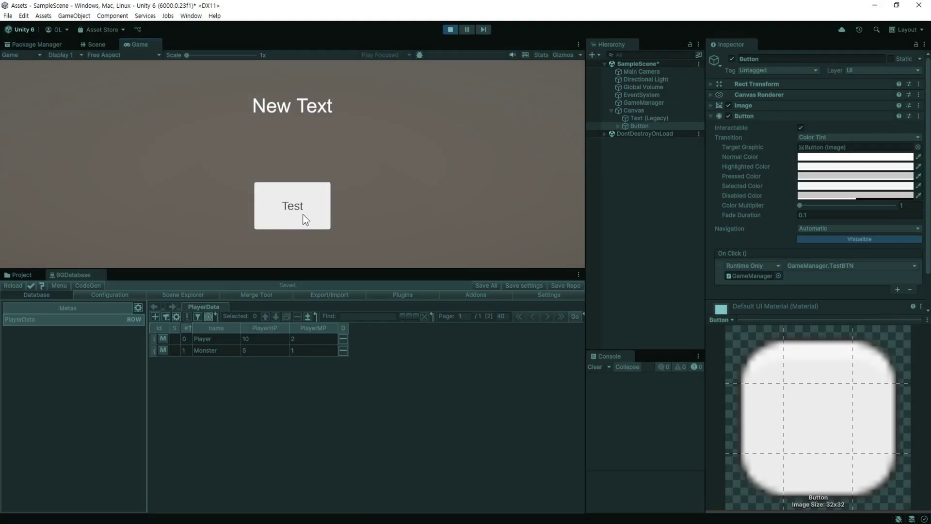
{"action": "left_click", "coordinate": [303, 214]}
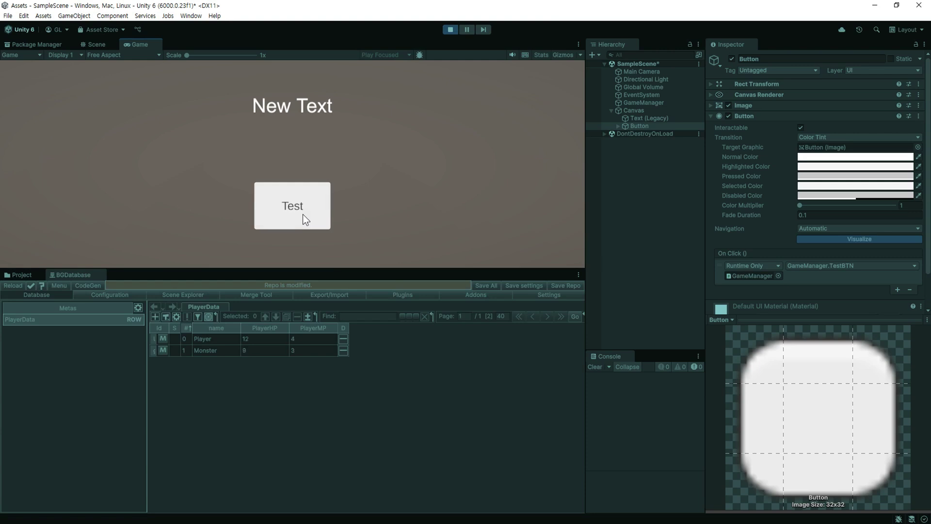
{"action": "left_click", "coordinate": [303, 214]}
{"action": "left_click", "coordinate": [302, 214]}
{"action": "left_click", "coordinate": [303, 214]}
{"action": "left_click", "coordinate": [303, 214]}
{"action": "left_click", "coordinate": [302, 214]}
{"action": "left_click", "coordinate": [303, 214]}
{"action": "left_click", "coordinate": [303, 214]}
{"action": "left_click", "coordinate": [303, 214]}
{"action": "left_click", "coordinate": [303, 214]}
{"action": "left_click", "coordinate": [302, 214]}
{"action": "left_click", "coordinate": [303, 214]}
{"action": "left_click", "coordinate": [303, 214]}
{"action": "left_click", "coordinate": [303, 214]}
{"action": "left_click", "coordinate": [302, 214]}
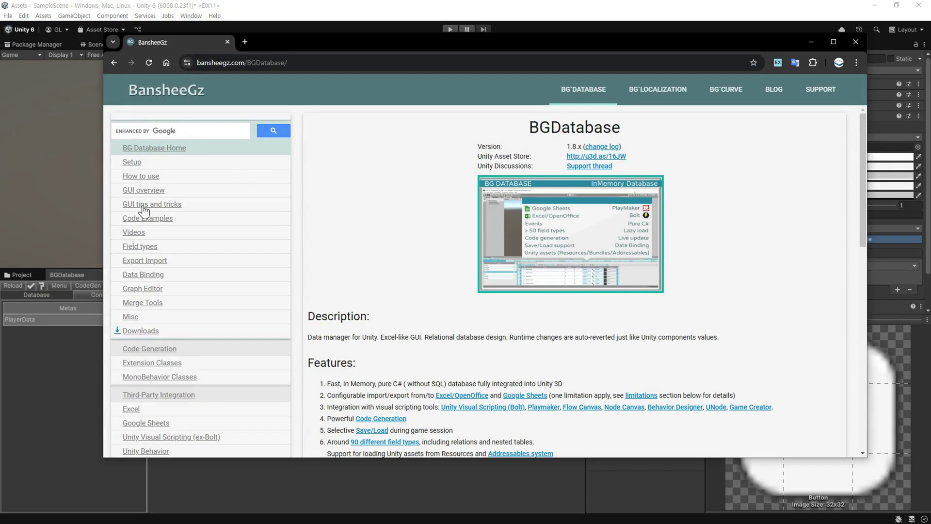
Step: Open the Save Load addon page in the BGDatabase documentation
{"action": "scroll", "coordinate": [197, 225], "scroll_direction": "down", "scroll_amount": 3}
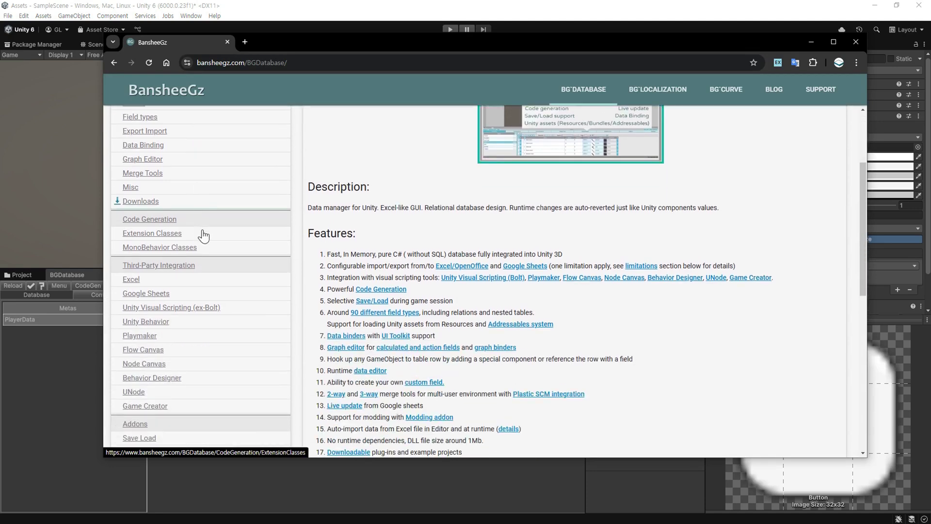
{"action": "scroll", "coordinate": [202, 238], "scroll_direction": "down", "scroll_amount": 1}
{"action": "scroll", "coordinate": [208, 291], "scroll_direction": "down", "scroll_amount": 3}
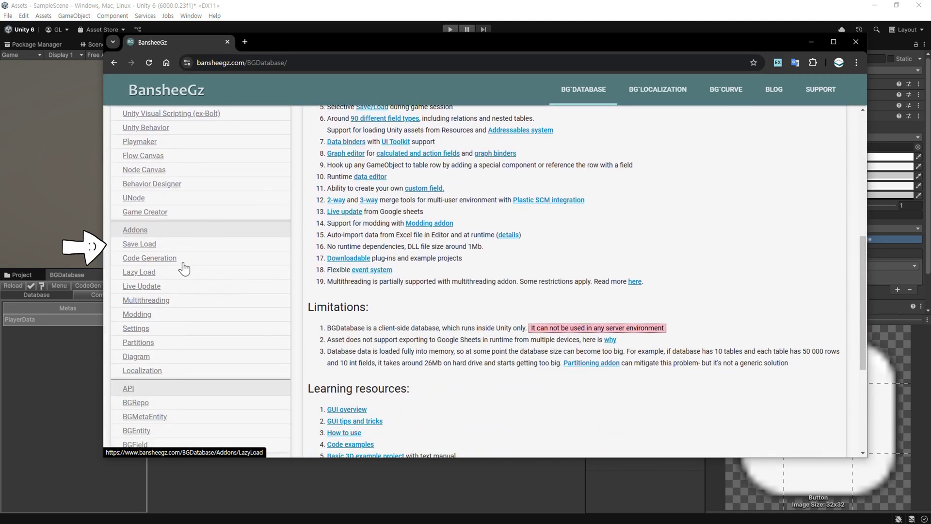
{"action": "left_click", "coordinate": [144, 247]}
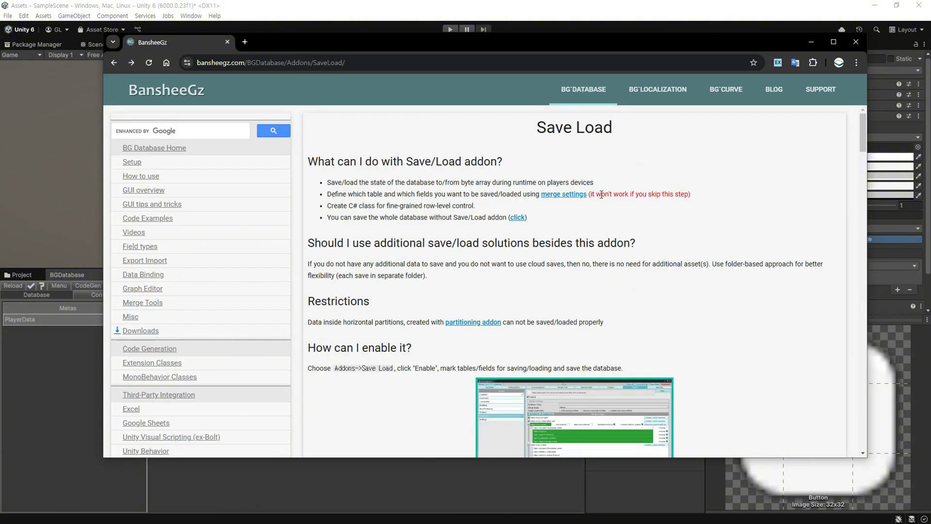
{"action": "scroll", "coordinate": [602, 194], "scroll_direction": "down", "scroll_amount": 2}
{"action": "scroll", "coordinate": [631, 214], "scroll_direction": "down", "scroll_amount": 5}
{"action": "scroll", "coordinate": [679, 238], "scroll_direction": "down", "scroll_amount": 5}
{"action": "scroll", "coordinate": [679, 233], "scroll_direction": "down", "scroll_amount": 3}
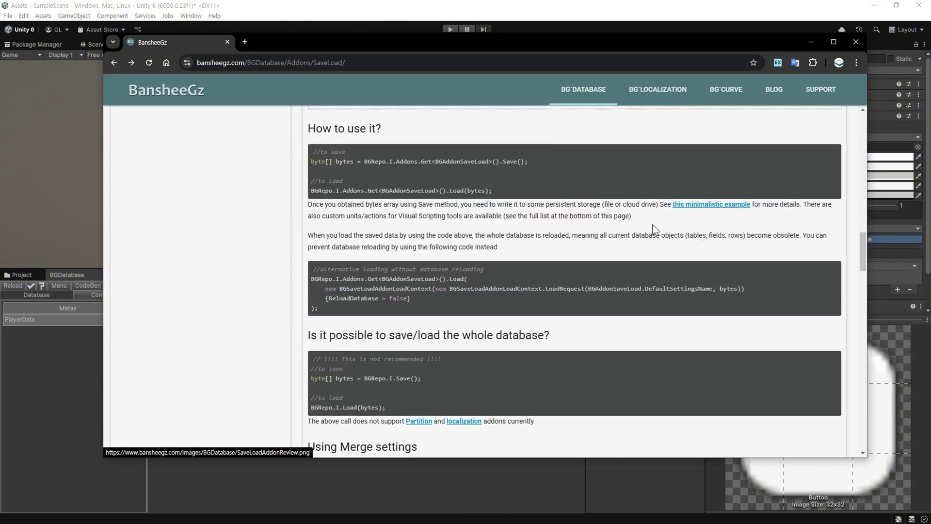
Step: Open 'this minimalistic example' (SaveLoadManager.txt) in a new browser tab
{"action": "right_click", "coordinate": [719, 212]}
{"action": "left_click", "coordinate": [744, 219]}
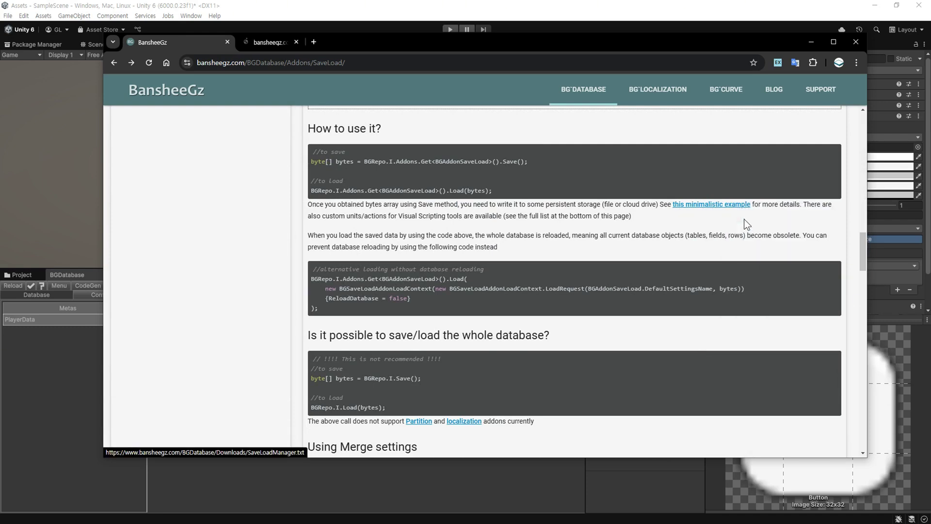
{"action": "left_click", "coordinate": [292, 42]}
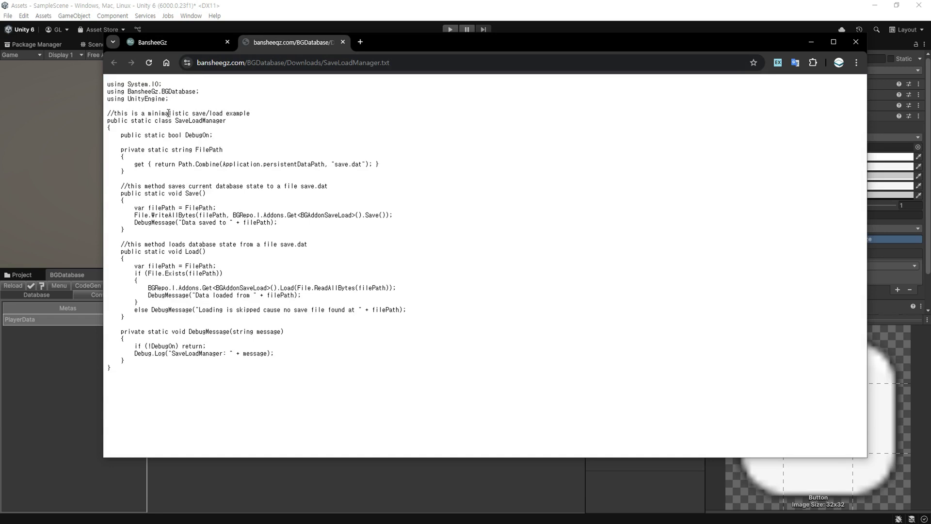
Step: Create a SaveLoadManager MonoBehaviour script in _My, then select all the example code
{"action": "key", "text": "alt+Tab"}
{"action": "right_click", "coordinate": [182, 324]}
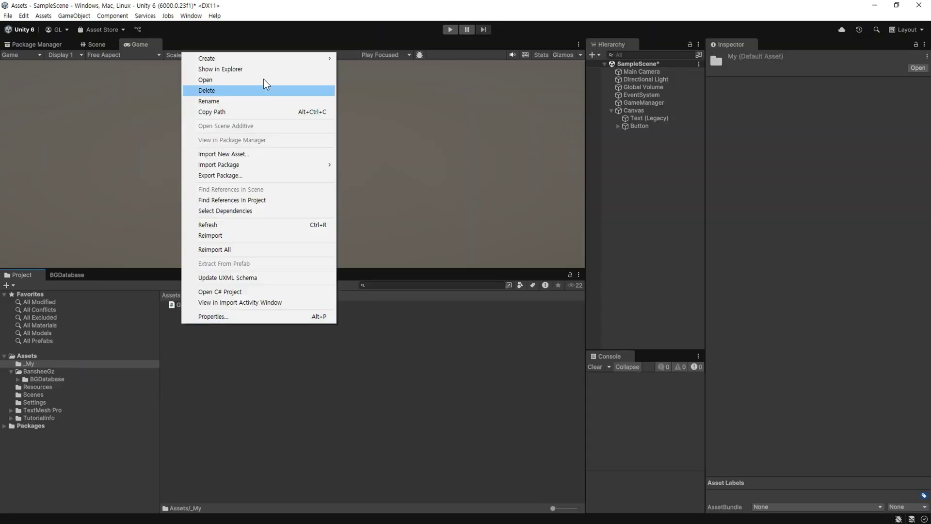
{"action": "mouse_move", "coordinate": [310, 58]}
{"action": "mouse_move", "coordinate": [407, 158]}
{"action": "left_click", "coordinate": [481, 158]}
{"action": "type", "text": "SaveLoadManager"}
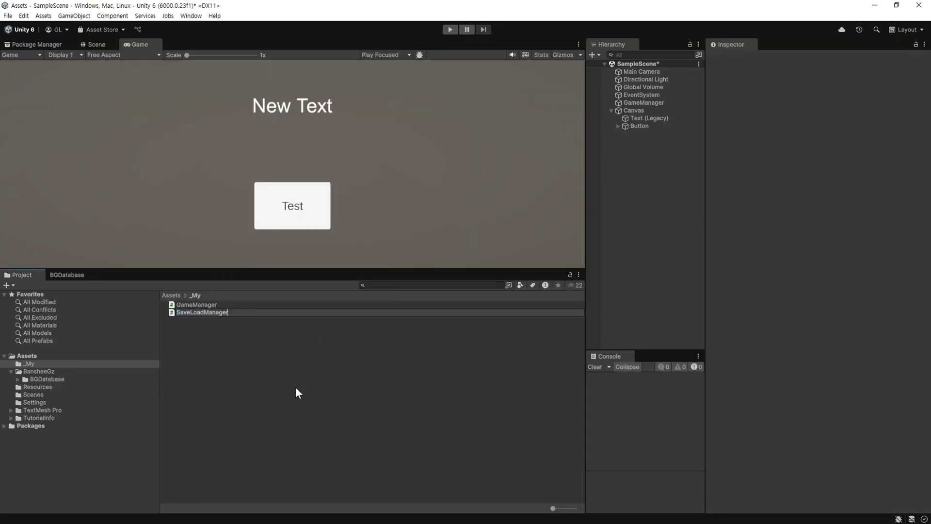
{"action": "key", "text": "Return"}
{"action": "key", "text": "Return"}
{"action": "key", "text": "alt+Tab"}
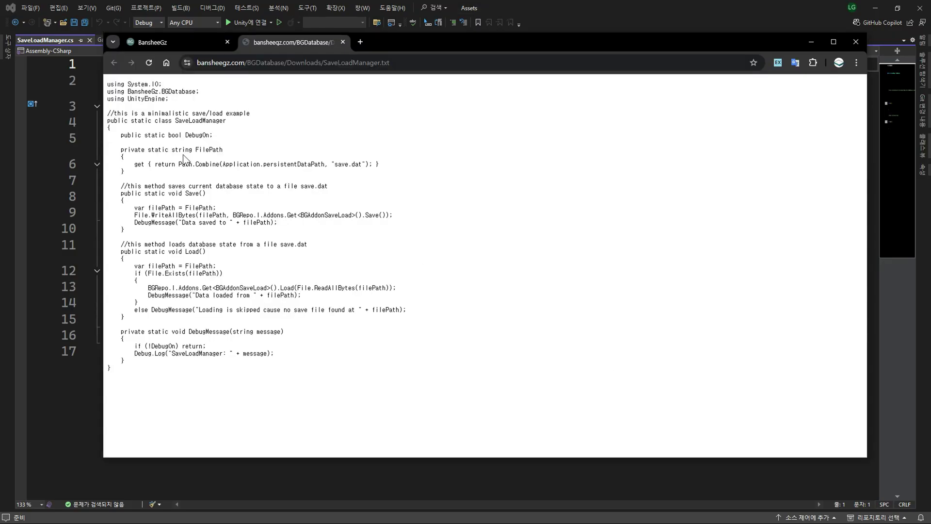
{"action": "key", "text": "ctrl+a"}
Step: Replace the SaveLoadManager.cs template with the copied example code
{"action": "key", "text": "ctrl+c"}
{"action": "key", "text": "alt+Tab"}
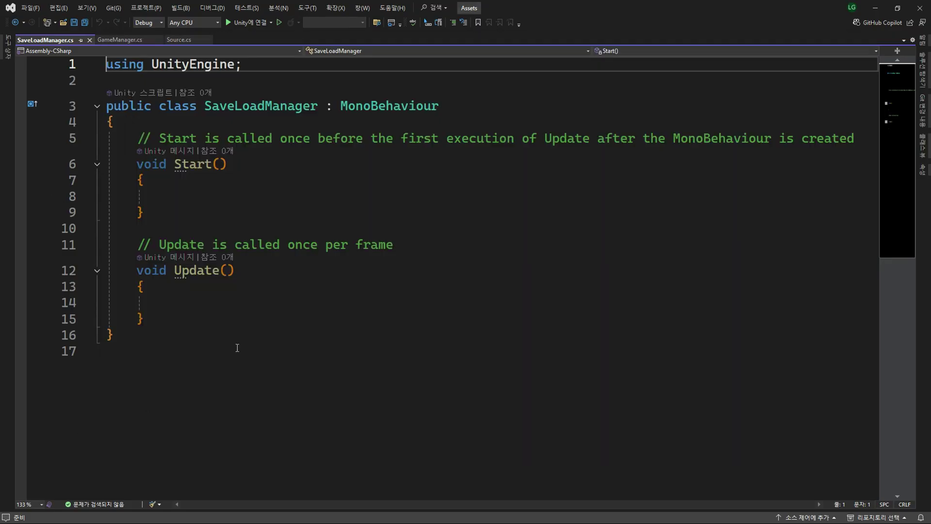
{"action": "key", "text": "ctrl+a"}
{"action": "key", "text": "ctrl+v"}
Step: Delete the DebugMessage helper and the comments above Save and Load
{"action": "left_click_drag", "start_coordinate": [203, 359], "coordinate": [203, 252]}
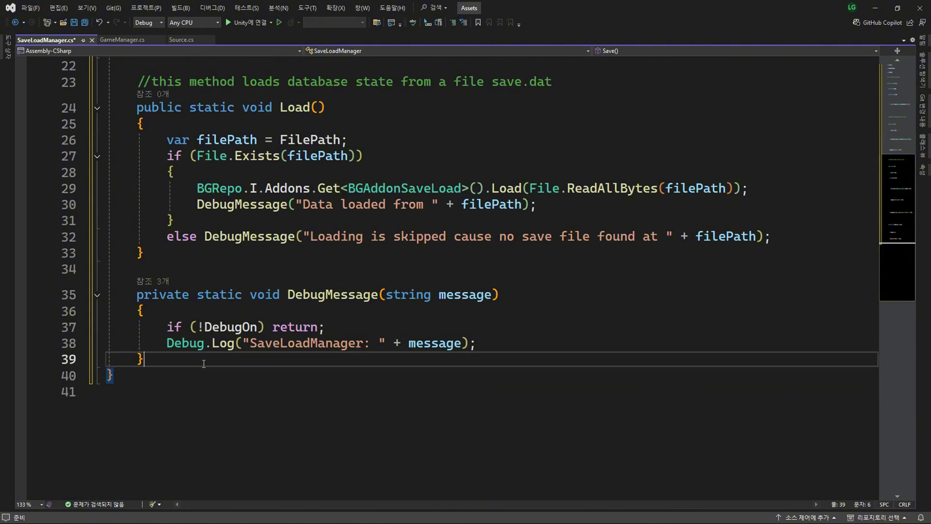
{"action": "key", "text": "Delete"}
{"action": "scroll", "coordinate": [239, 349], "scroll_direction": "up", "scroll_amount": 5}
{"action": "left_click_drag", "start_coordinate": [747, 309], "coordinate": [741, 316]}
{"action": "key", "text": "Delete"}
{"action": "left_click_drag", "start_coordinate": [141, 217], "coordinate": [599, 234]}
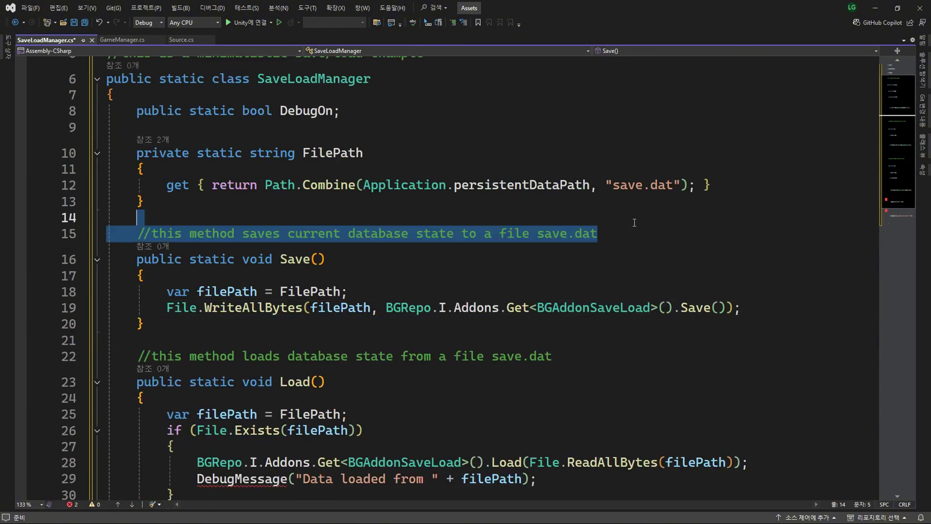
{"action": "key", "text": "Delete"}
{"action": "left_click_drag", "start_coordinate": [140, 323], "coordinate": [553, 340]}
{"action": "key", "text": "Delete"}
Step: Replace Load()'s debug messages with a Save(); call and save the file
{"action": "scroll", "coordinate": [464, 354], "scroll_direction": "down", "scroll_amount": 1}
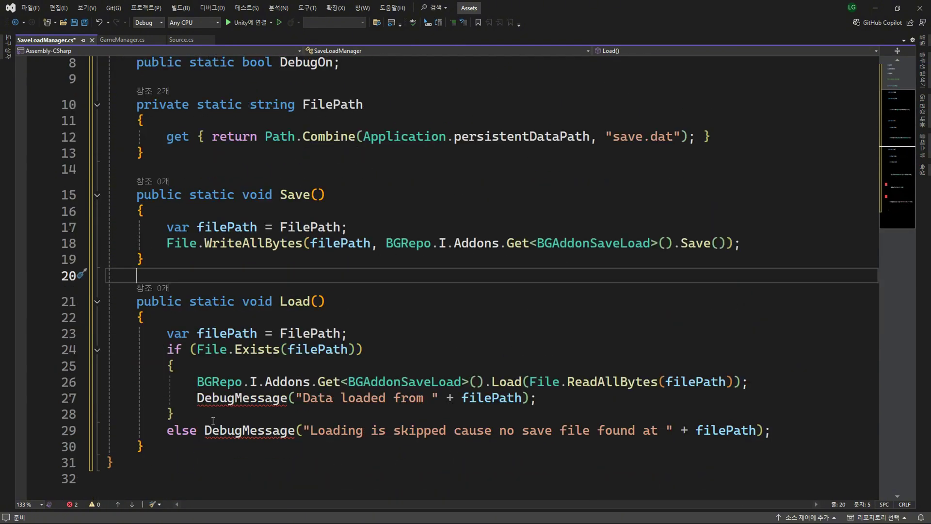
{"action": "left_click_drag", "start_coordinate": [196, 398], "coordinate": [536, 398]}
{"action": "key", "text": "Delete"}
{"action": "key", "text": "Delete"}
{"action": "left_click_drag", "start_coordinate": [204, 413], "coordinate": [785, 411]}
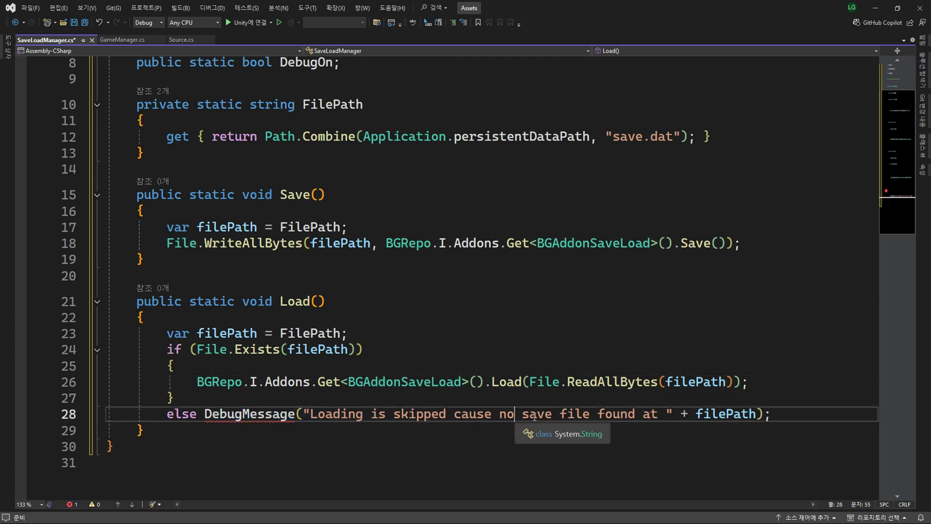
{"action": "key", "text": "Delete"}
{"action": "type", "text": "Save();"}
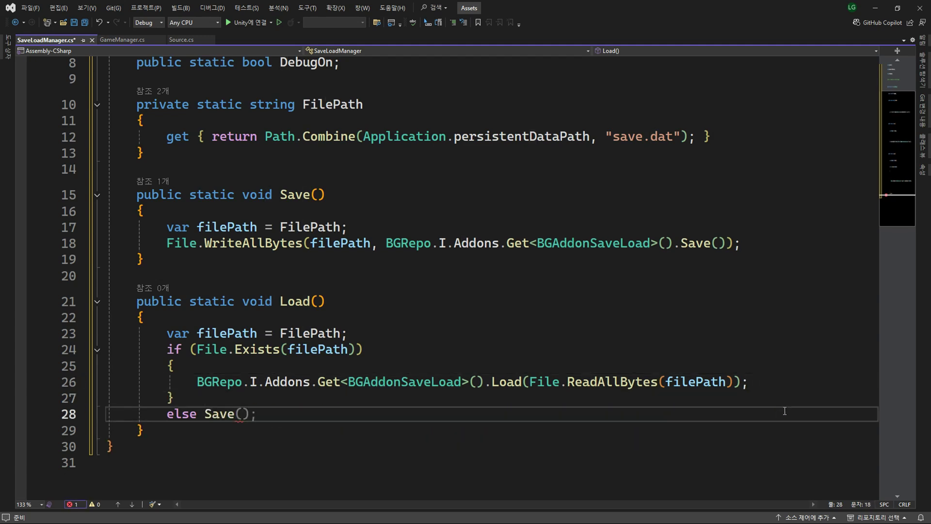
{"action": "key", "text": "ctrl+s"}
Step: Remove the DebugOn field and save SaveLoadManager.cs again
{"action": "scroll", "coordinate": [432, 262], "scroll_direction": "up", "scroll_amount": 2}
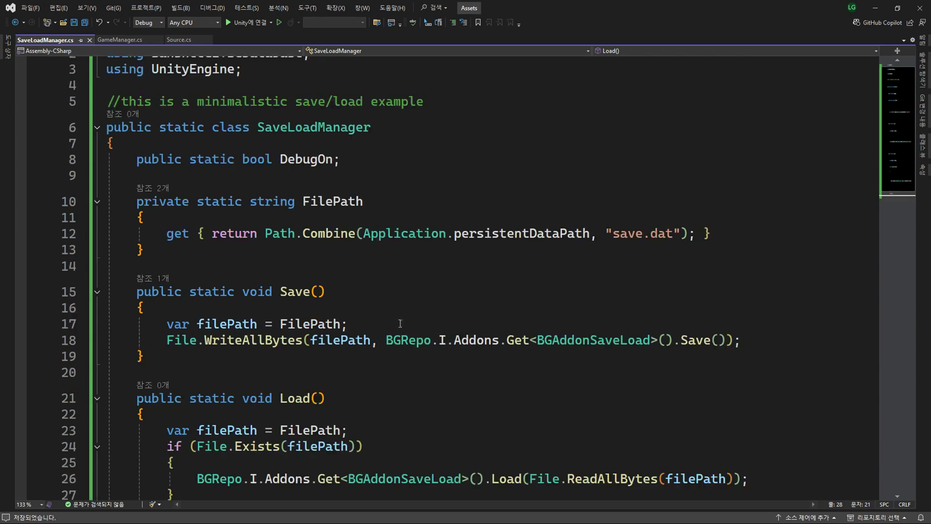
{"action": "left_click", "coordinate": [416, 156]}
{"action": "key", "text": "shift+Up"}
{"action": "key", "text": "shift+Up"}
{"action": "key", "text": "Delete"}
{"action": "scroll", "coordinate": [424, 212], "scroll_direction": "down", "scroll_amount": 1}
{"action": "key", "text": "ctrl+s"}
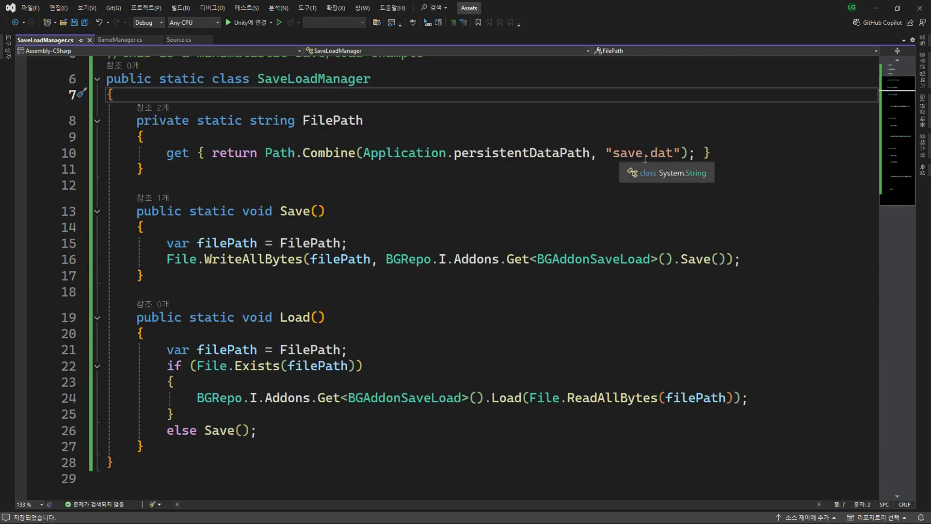
Step: In GameManager.cs, add SaveLoadManager.Load(); inside Start()
{"action": "left_click", "coordinate": [118, 42]}
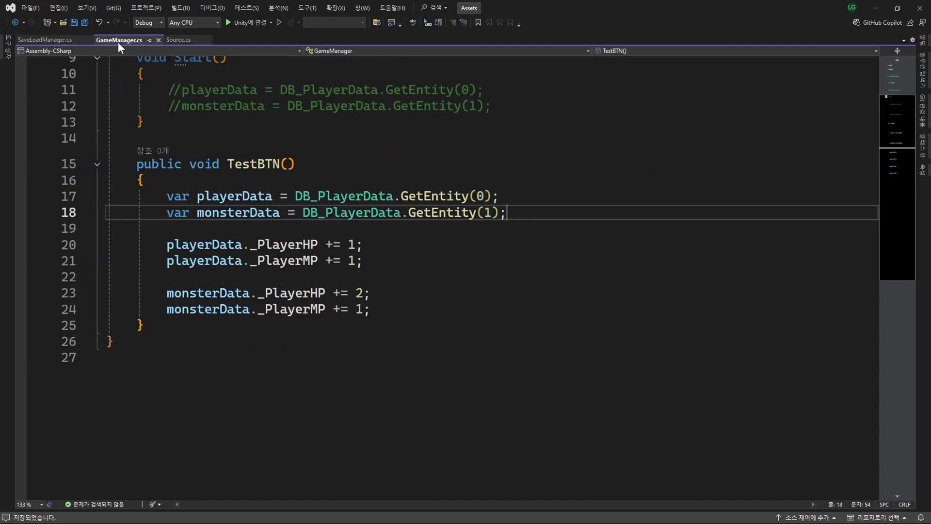
{"action": "scroll", "coordinate": [440, 315], "scroll_direction": "up", "scroll_amount": 2}
{"action": "left_click", "coordinate": [535, 180]}
{"action": "key", "text": "Return"}
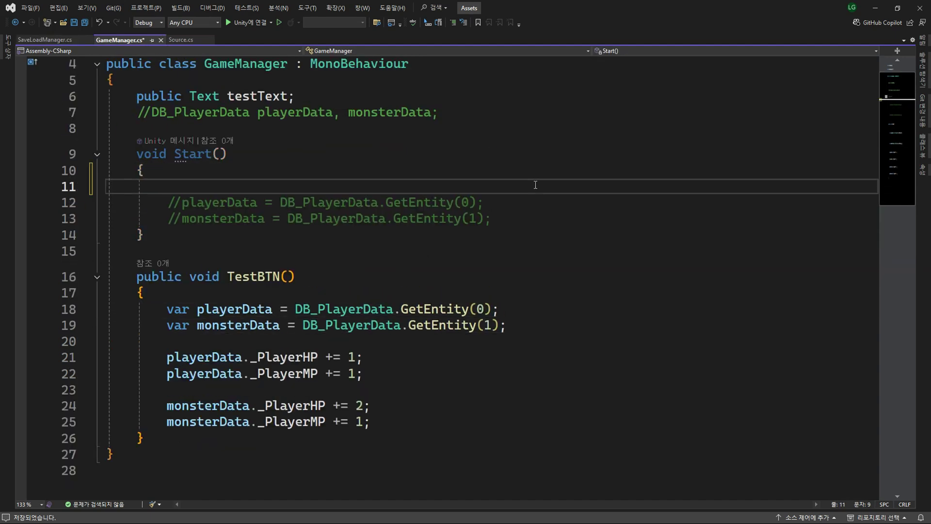
{"action": "type", "text": "Sa"}
{"action": "key", "text": "Tab"}
{"action": "type", "text": ".Load();"}
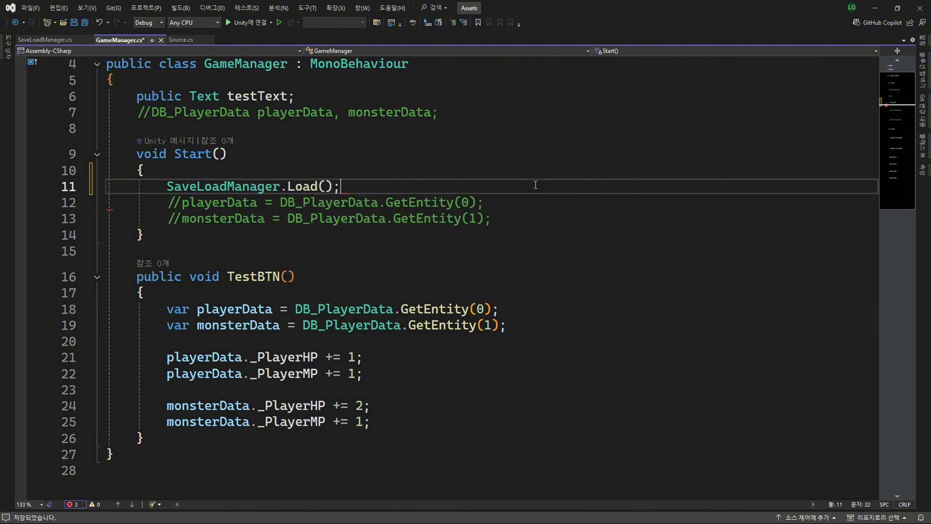
Step: Add SaveLoadManager.Save(); at the end of TestBTN() and save the script
{"action": "scroll", "coordinate": [381, 417], "scroll_direction": "down", "scroll_amount": 1}
{"action": "left_click", "coordinate": [537, 373]}
{"action": "key", "text": "Return"}
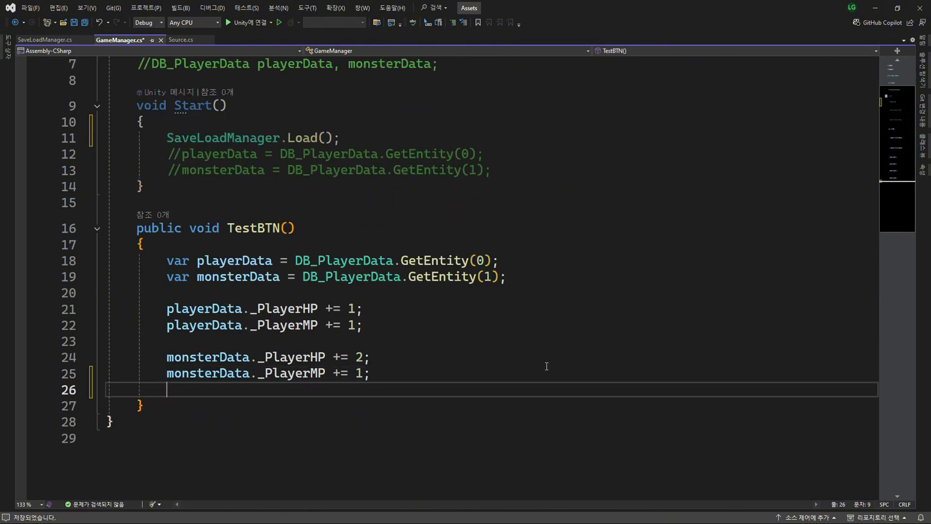
{"action": "key", "text": "Return"}
{"action": "type", "text": "Sa"}
{"action": "key", "text": "Tab"}
{"action": "type", "text": ".S"}
{"action": "key", "text": "Tab"}
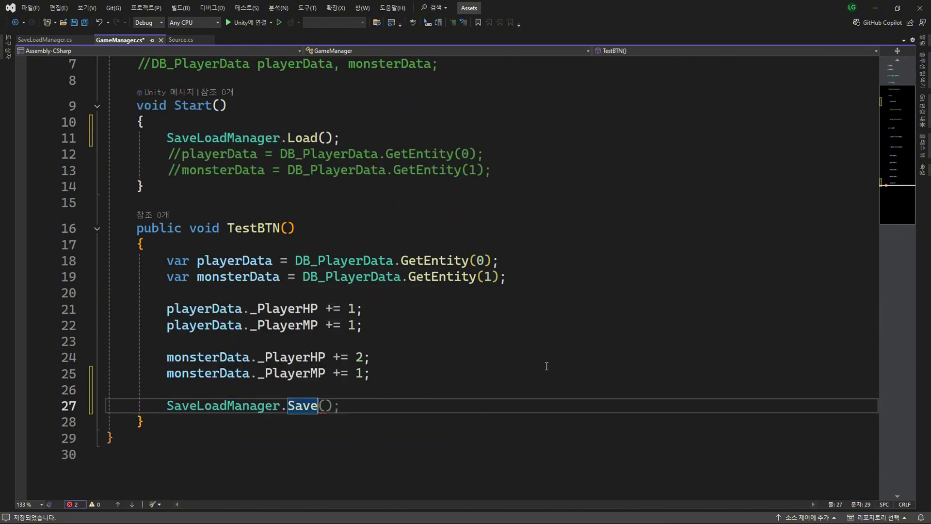
{"action": "key", "text": "ctrl+s"}
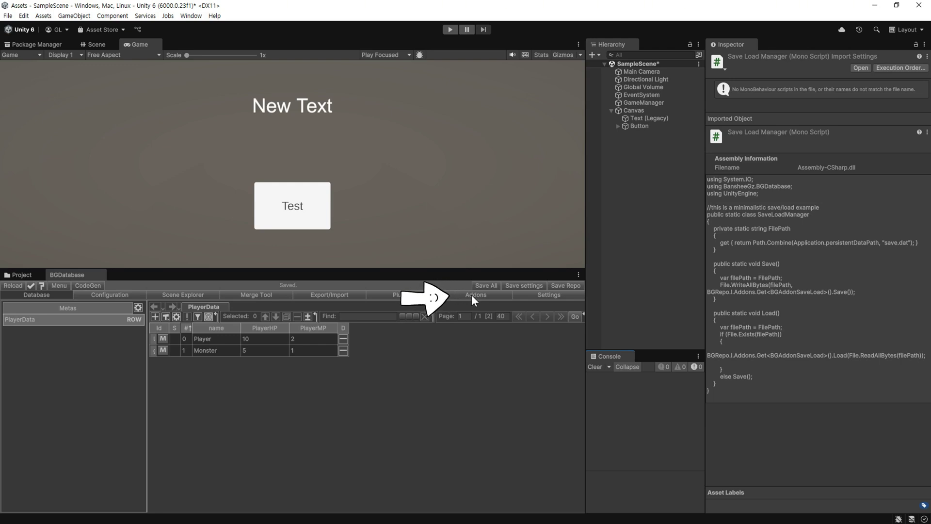
Step: Enable the SaveLoad addon with Update matching entities turned on, then Save All
{"action": "left_click", "coordinate": [472, 296]}
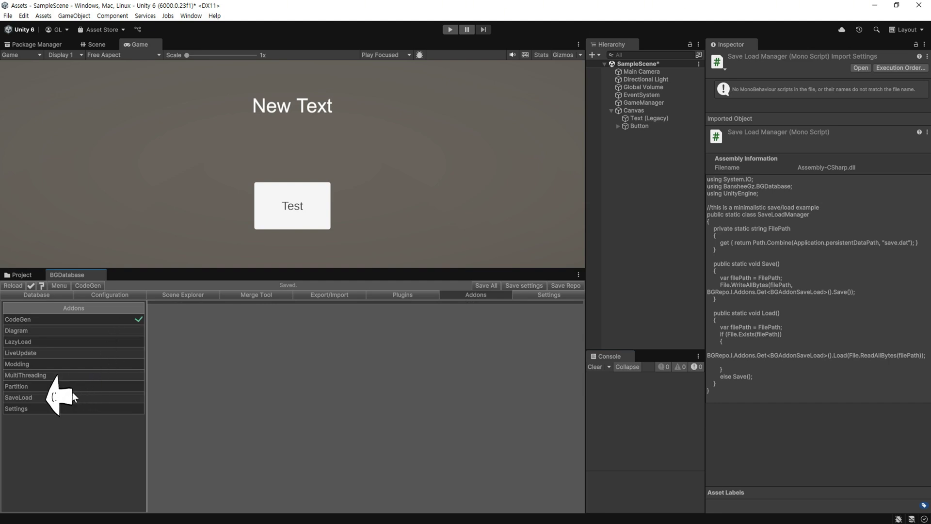
{"action": "left_click", "coordinate": [48, 397]}
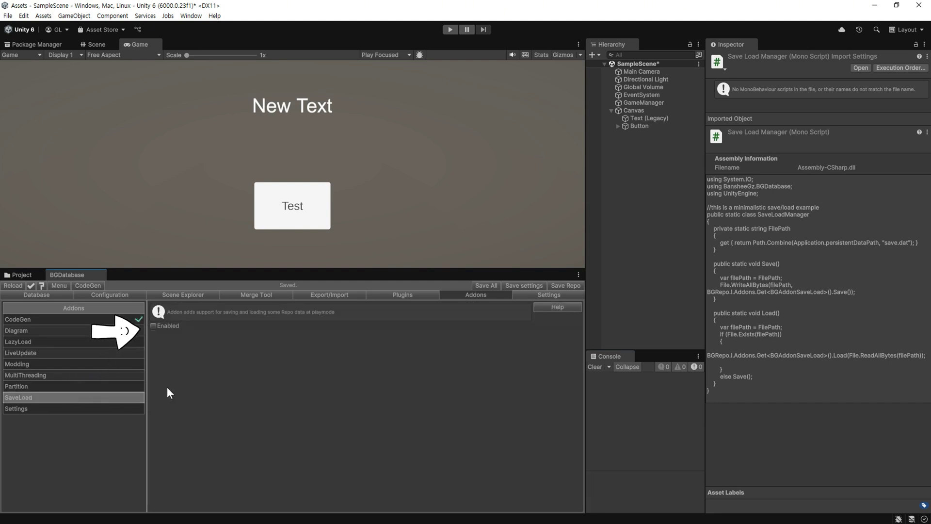
{"action": "left_click", "coordinate": [154, 326]}
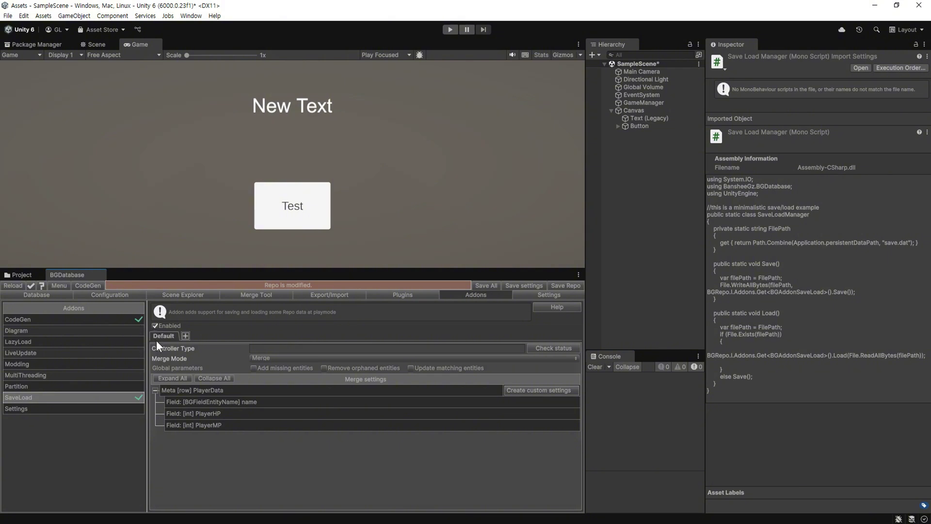
{"action": "left_click", "coordinate": [412, 369]}
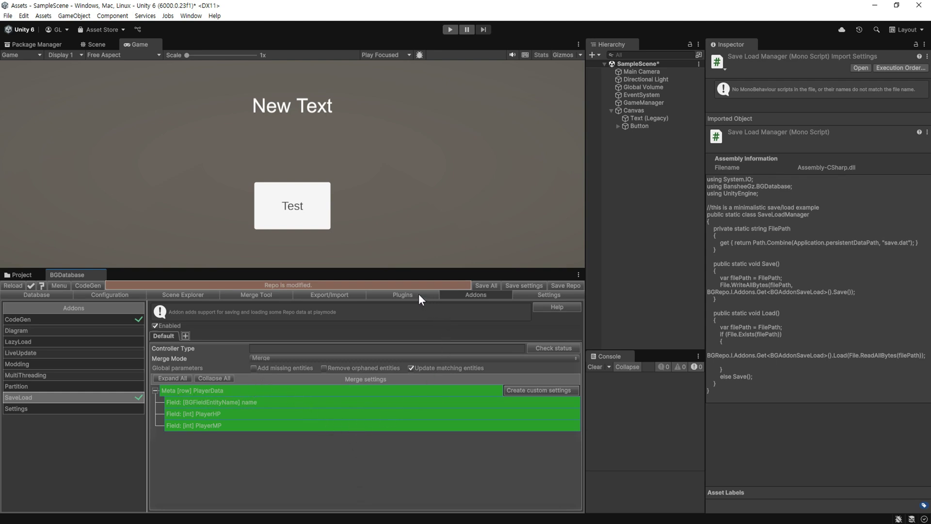
{"action": "left_click", "coordinate": [487, 285]}
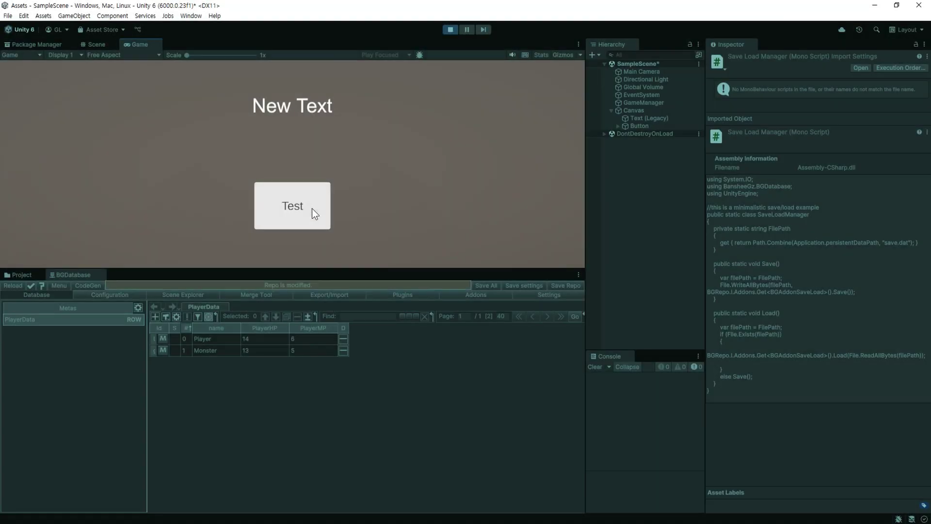
Step: Press Test, restart play to see loaded Player 18/10 and Monster 21/9, press Test, then stop
{"action": "left_click", "coordinate": [312, 208]}
{"action": "left_click", "coordinate": [451, 30]}
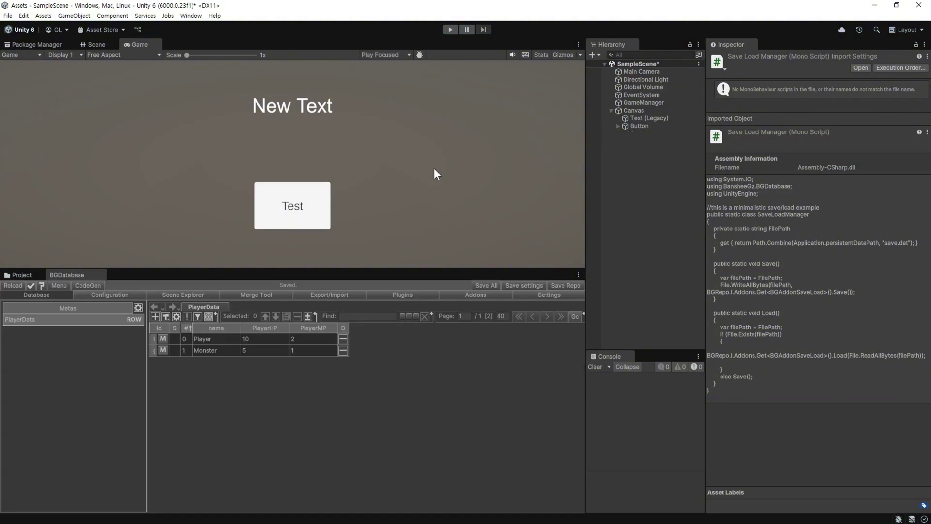
{"action": "left_click", "coordinate": [449, 29]}
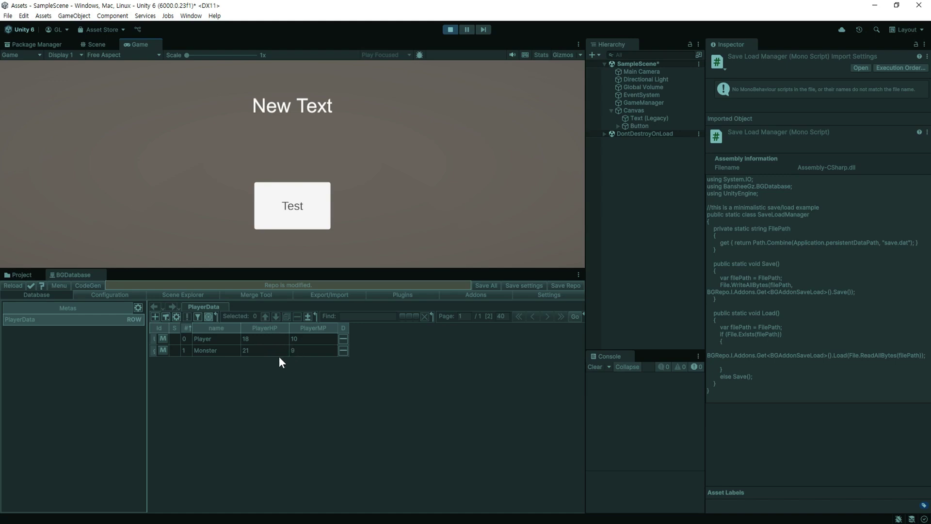
{"action": "left_click", "coordinate": [313, 205]}
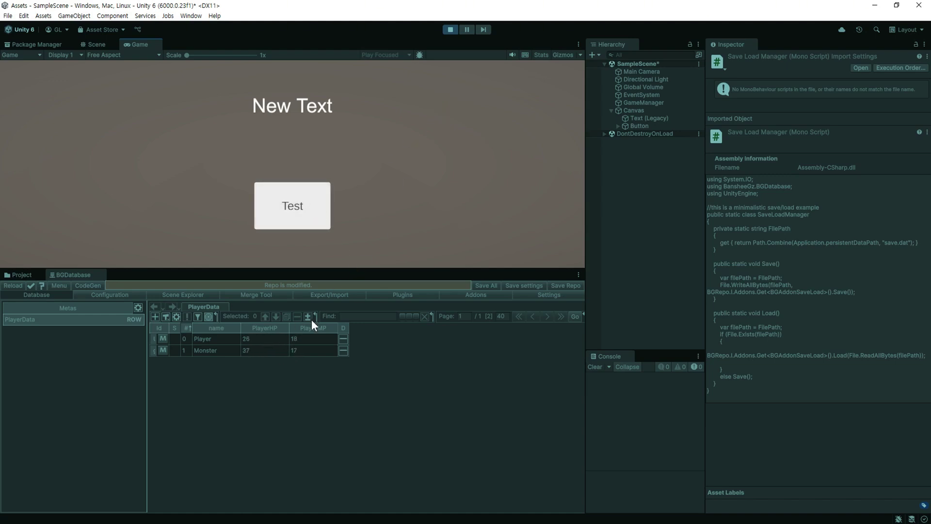
{"action": "left_click", "coordinate": [447, 31]}
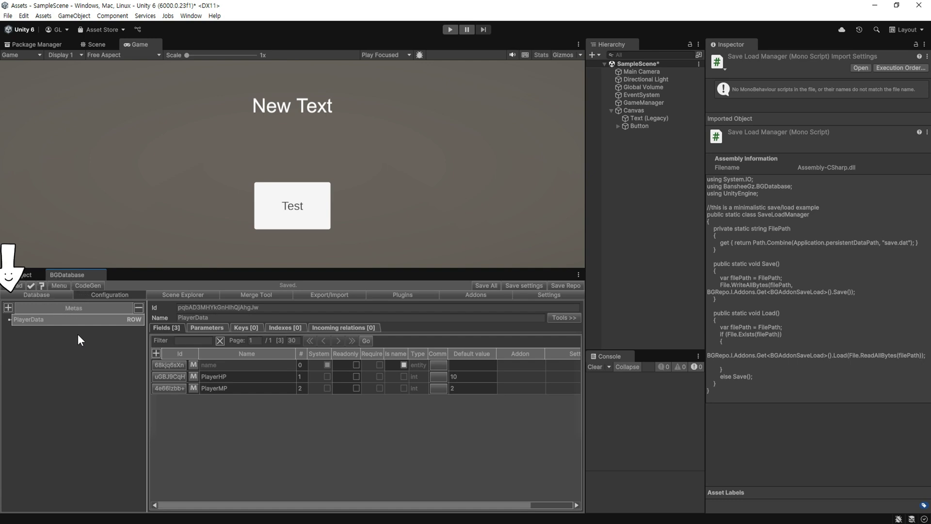
Step: Create a Weapon meta with a nested Sword field
{"action": "left_click", "coordinate": [8, 307]}
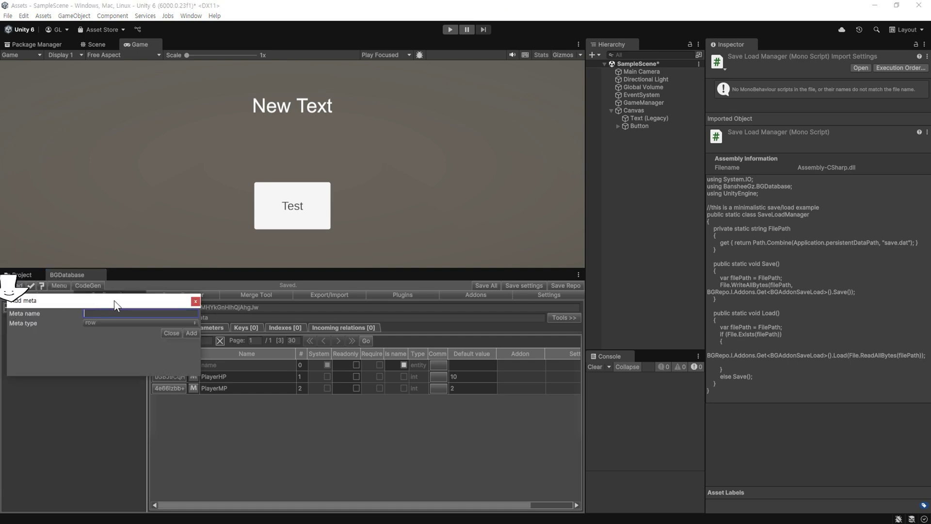
{"action": "type", "text": "Weapon"}
{"action": "key", "text": "Return"}
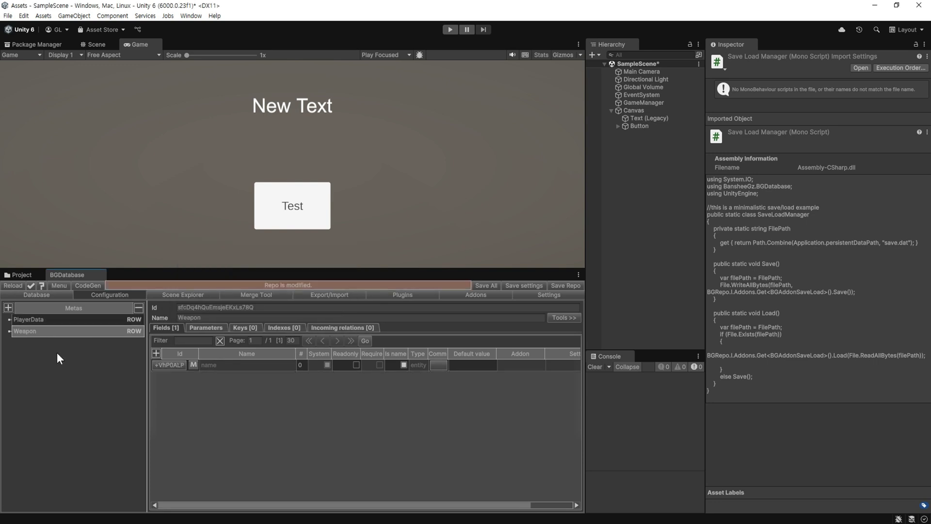
{"action": "left_click", "coordinate": [155, 352]}
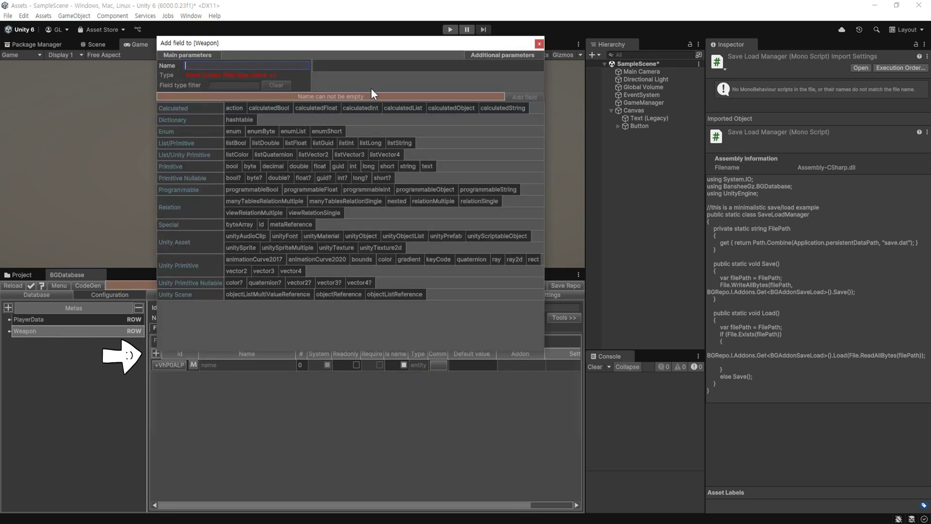
{"action": "type", "text": "Sword"}
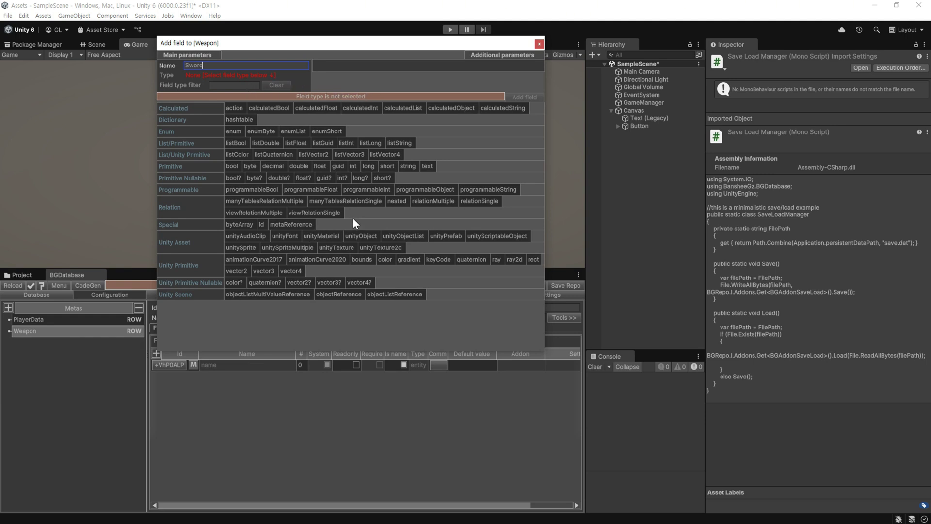
{"action": "left_click", "coordinate": [397, 201]}
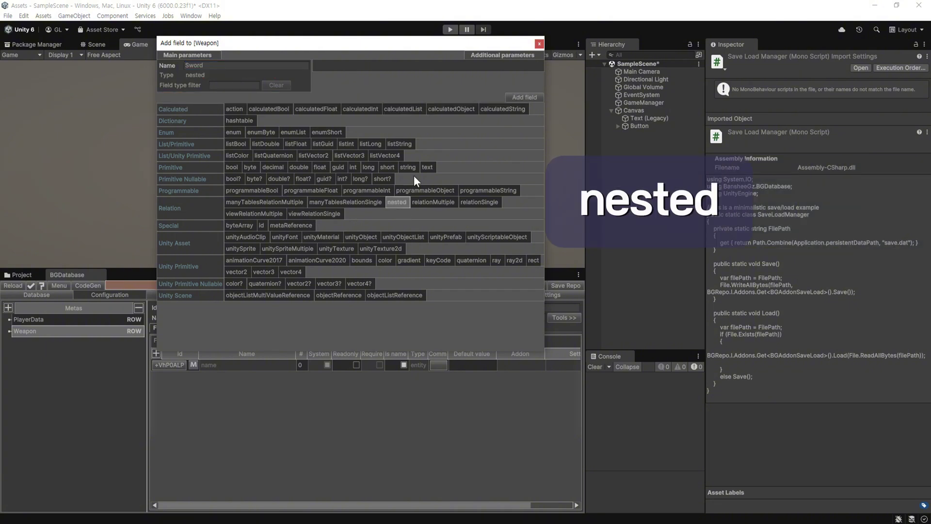
{"action": "left_click", "coordinate": [518, 96]}
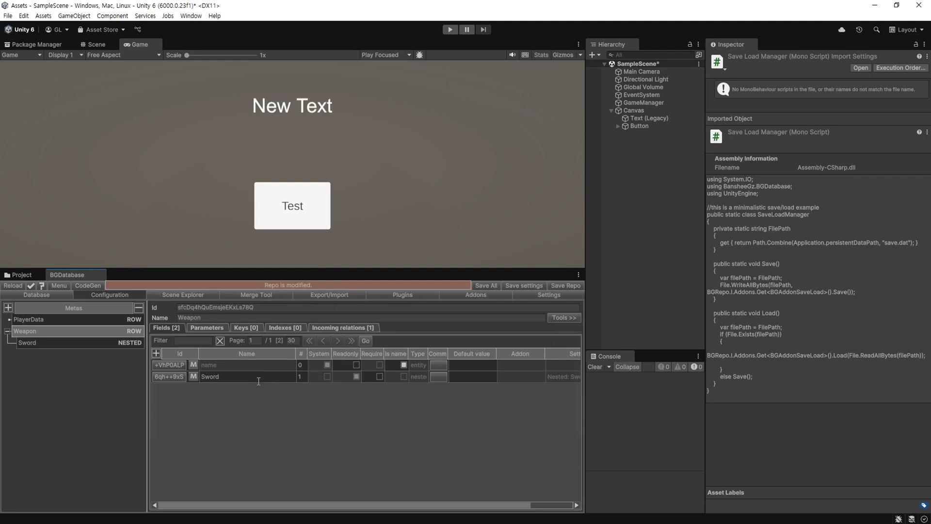
Step: Add a nested Bow field to Weapon and save the database
{"action": "left_click", "coordinate": [156, 353]}
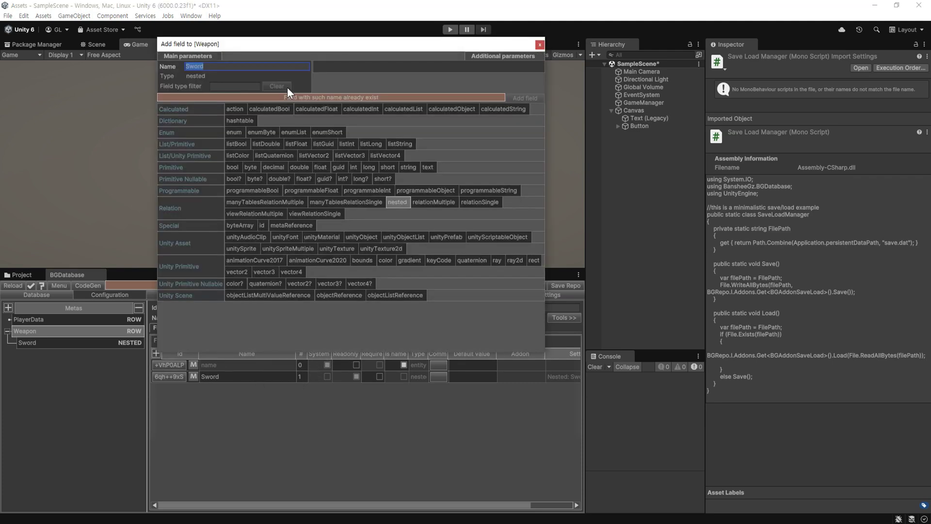
{"action": "type", "text": "Bow"}
{"action": "left_click", "coordinate": [529, 96]}
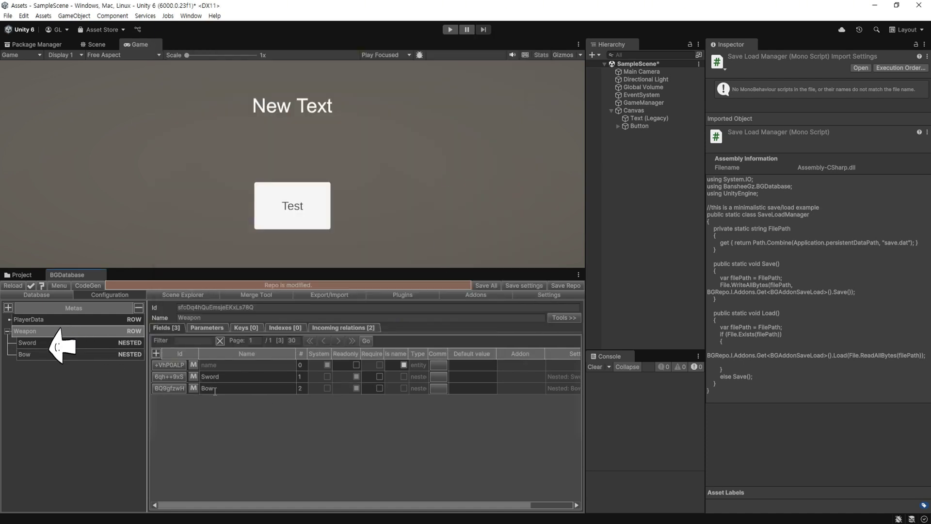
{"action": "left_click", "coordinate": [480, 285]}
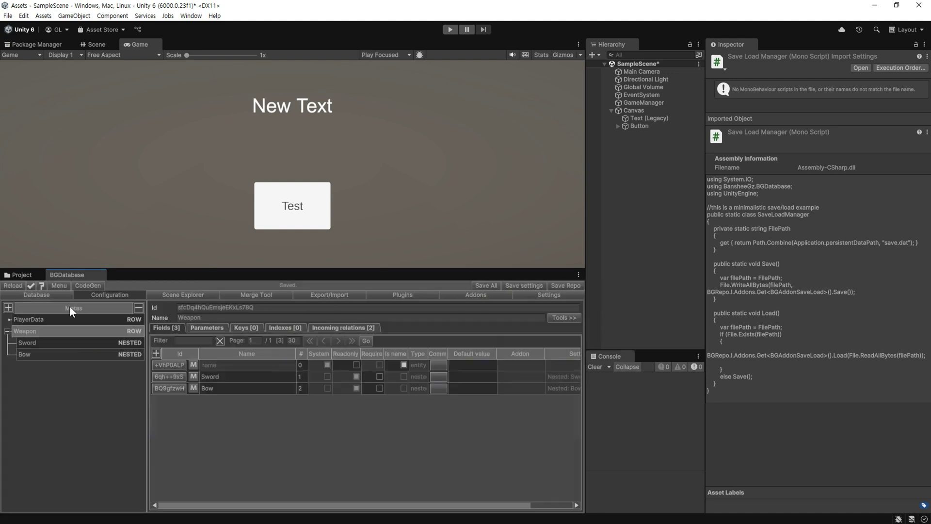
{"action": "left_click", "coordinate": [34, 294]}
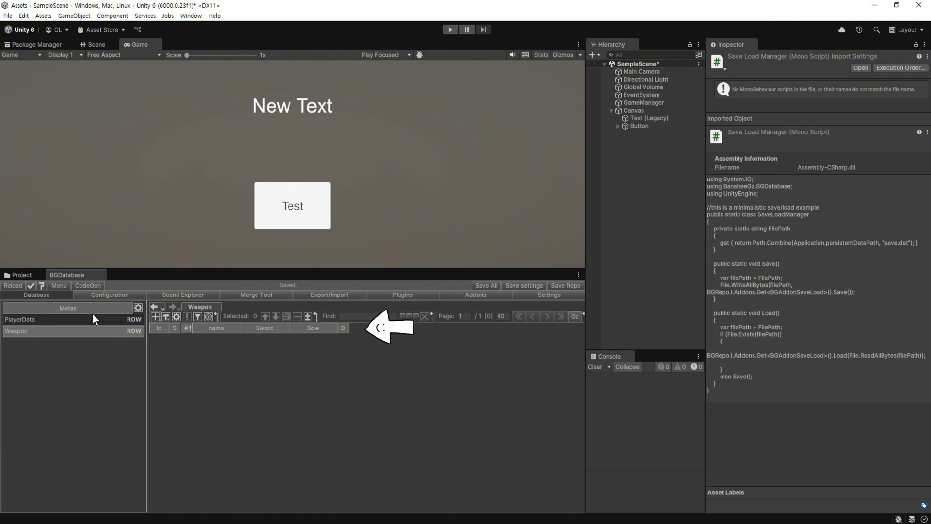
Step: Add a Player Weapon row to Weapon and check its empty Sword and Bow entries
{"action": "left_click", "coordinate": [155, 316]}
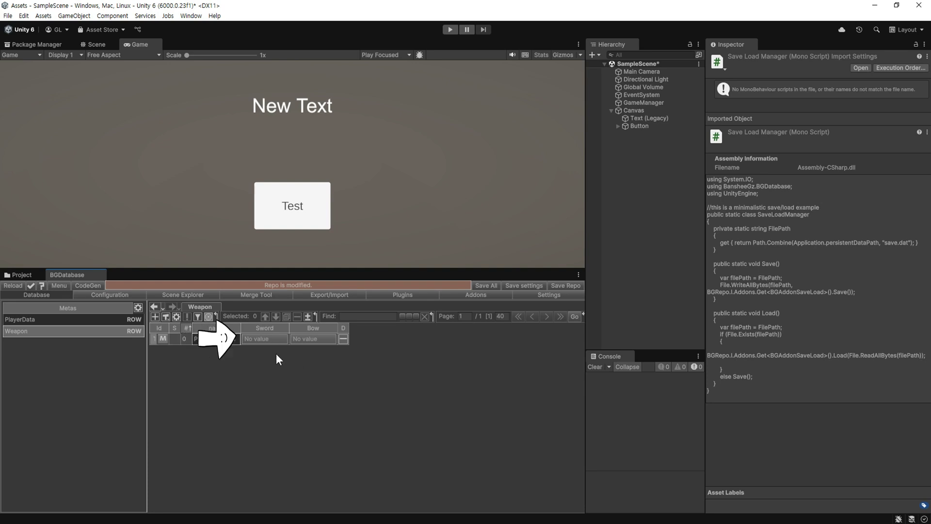
{"action": "left_click", "coordinate": [273, 339]}
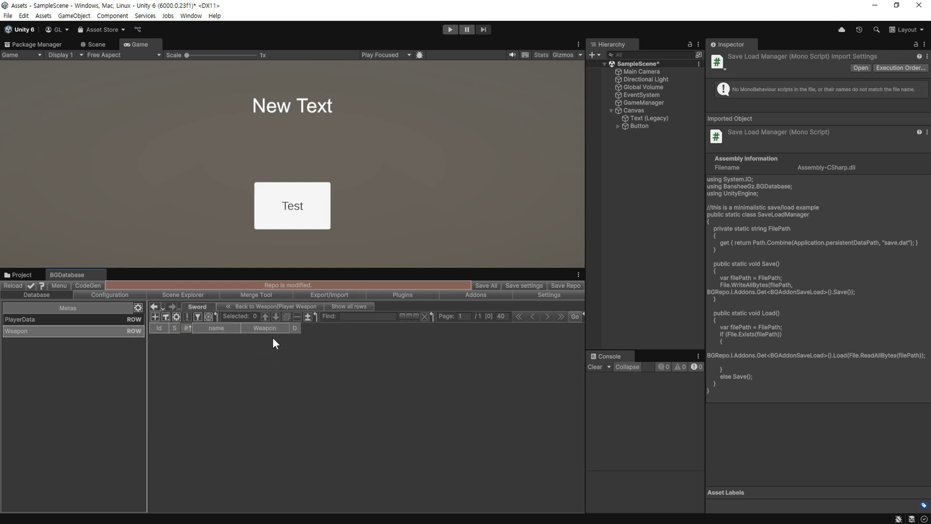
{"action": "left_click", "coordinate": [155, 308]}
{"action": "left_click", "coordinate": [318, 339]}
{"action": "left_click", "coordinate": [159, 306]}
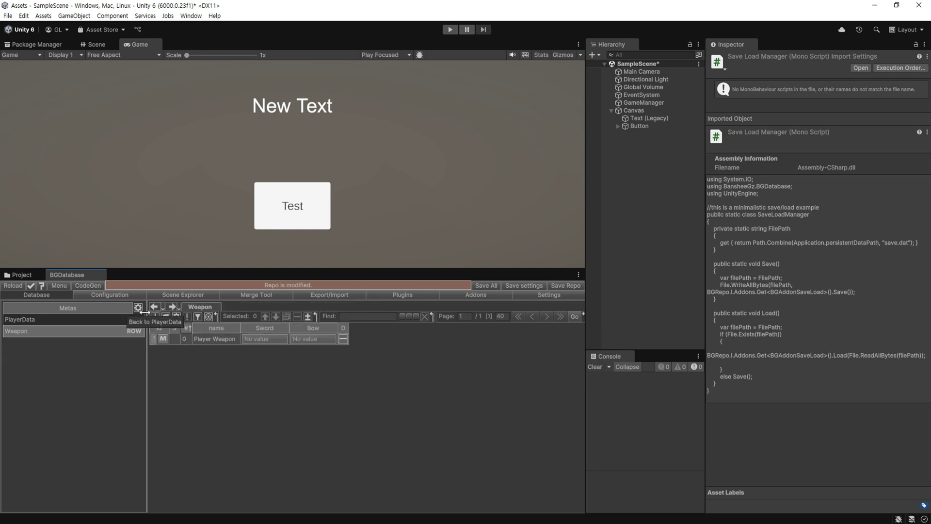
{"action": "left_click", "coordinate": [107, 293]}
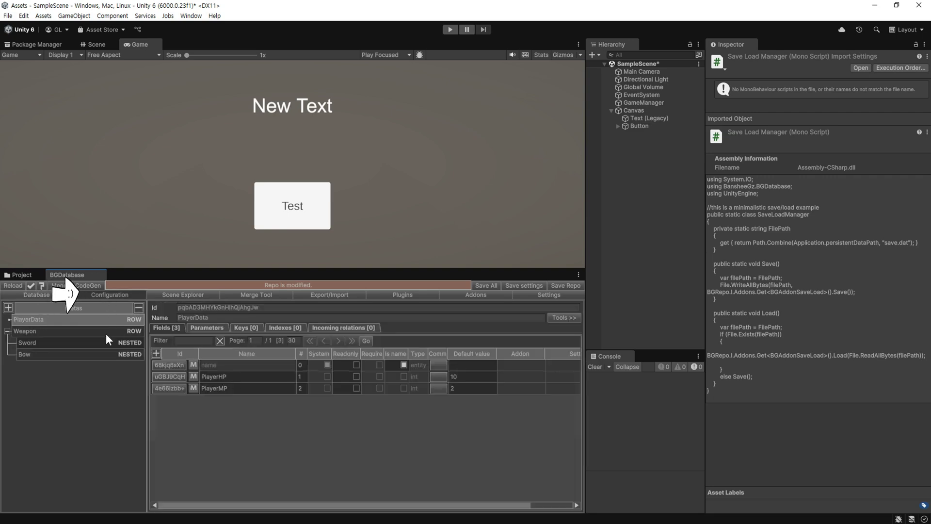
Step: Give the Sword table int fields Damage and LV, and save
{"action": "left_click", "coordinate": [72, 343]}
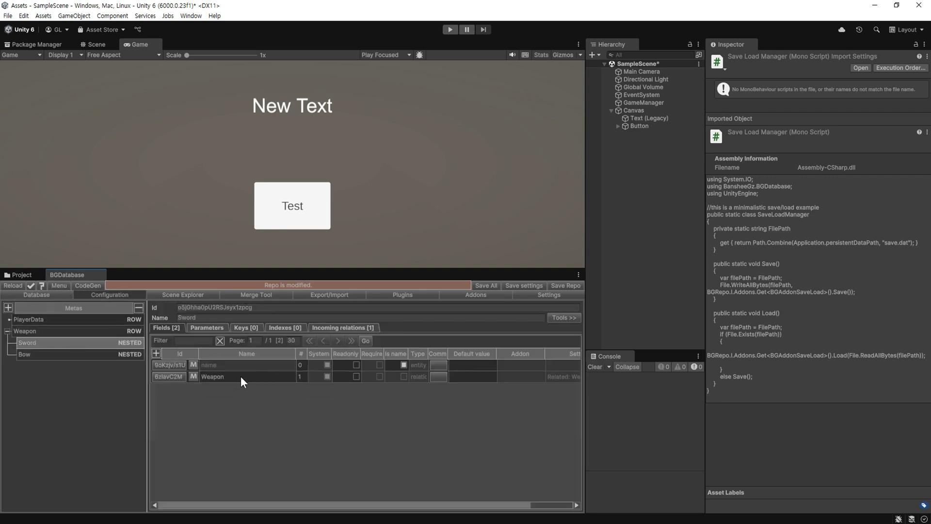
{"action": "left_click", "coordinate": [155, 353]}
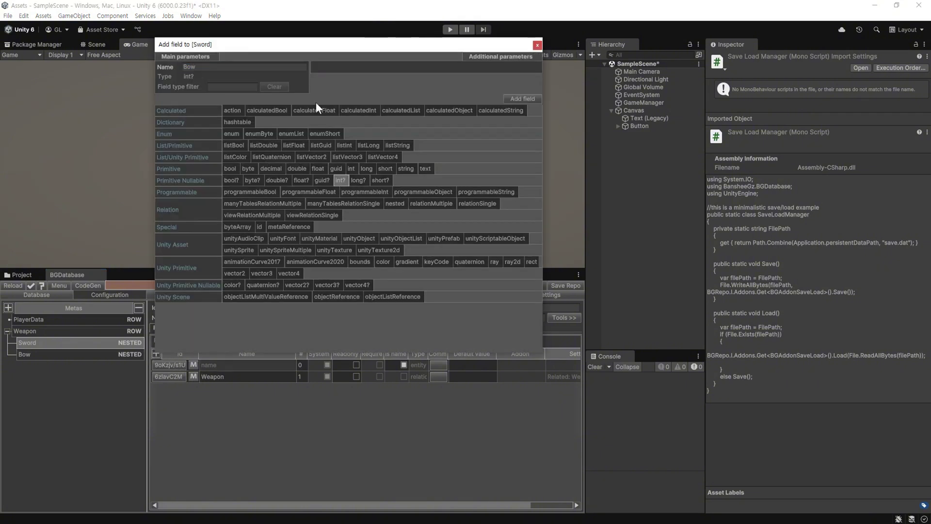
{"action": "left_click", "coordinate": [350, 168]}
{"action": "left_click", "coordinate": [254, 66]}
{"action": "type", "text": "Damage"}
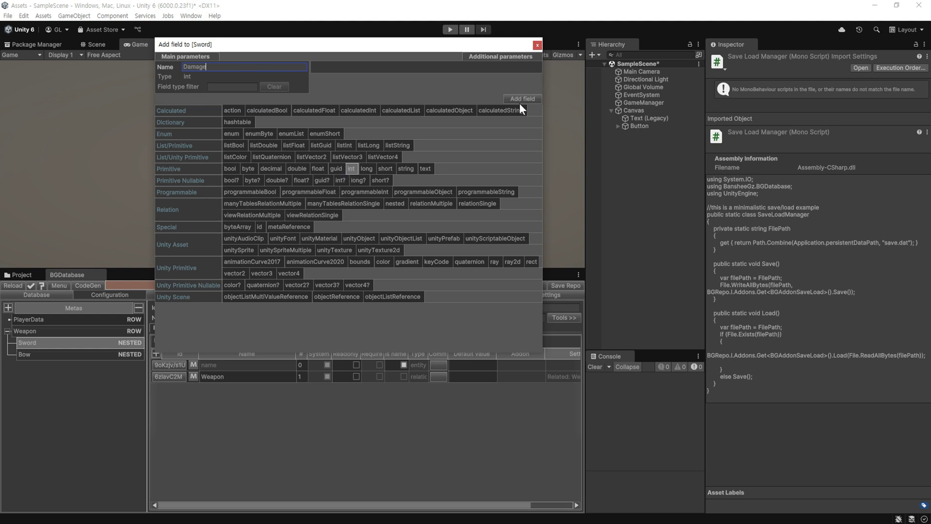
{"action": "left_click", "coordinate": [520, 99]}
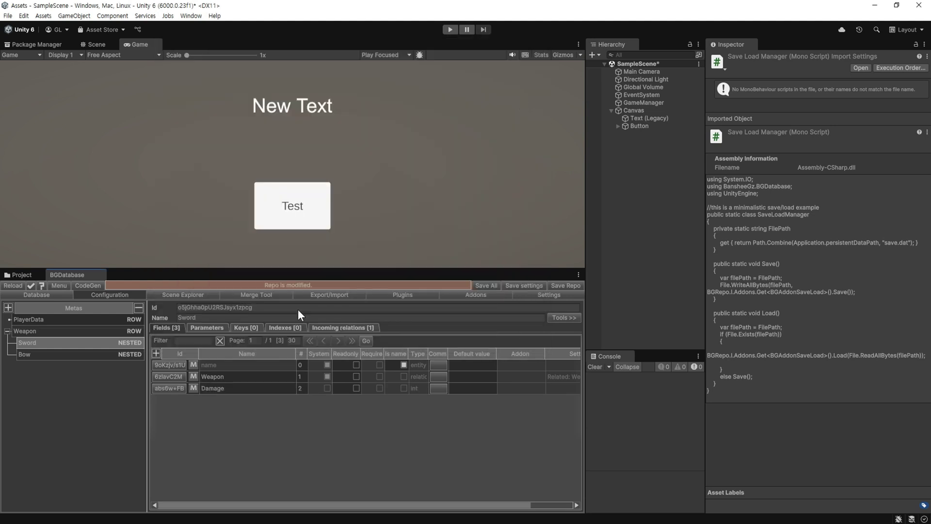
{"action": "left_click", "coordinate": [155, 353]}
{"action": "left_click", "coordinate": [240, 71]}
{"action": "type", "text": "LV"}
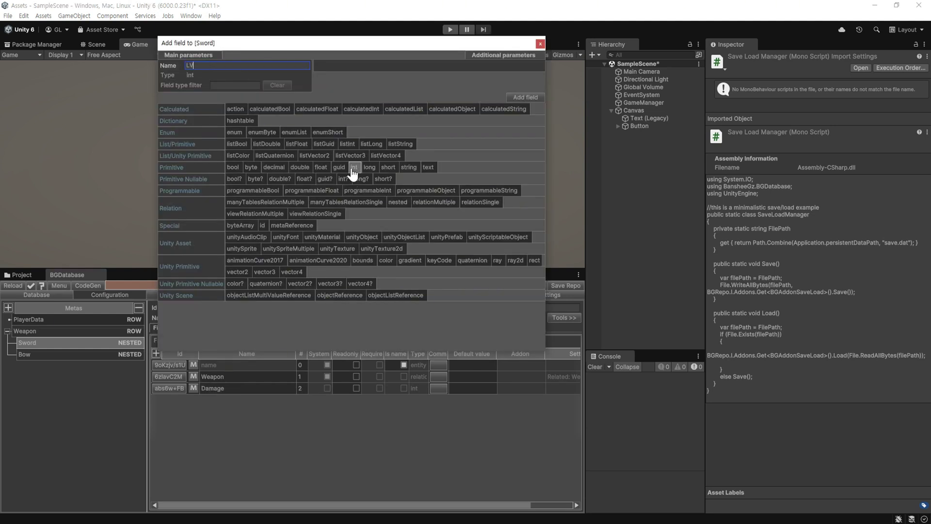
{"action": "left_click", "coordinate": [352, 170]}
{"action": "key", "text": "Return"}
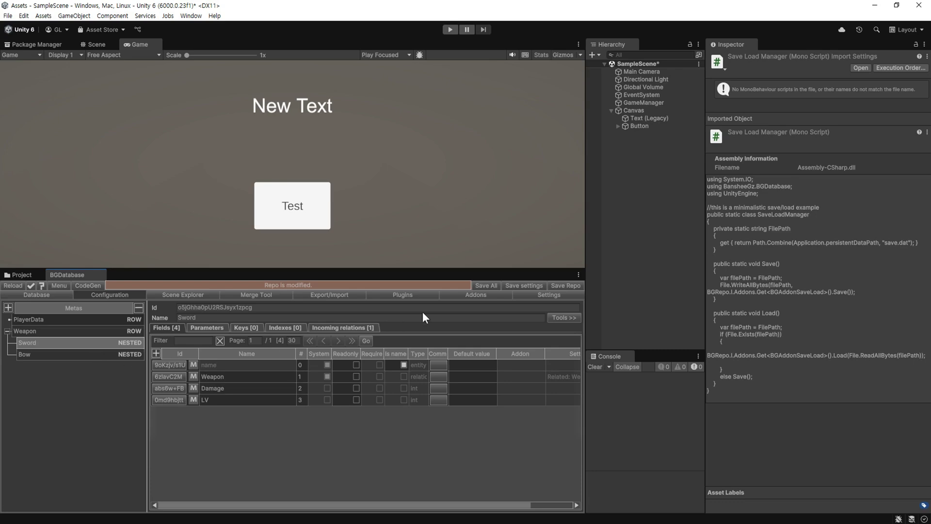
{"action": "left_click", "coordinate": [487, 287]}
Step: Give the Bow table int fields Attack and LV
{"action": "left_click", "coordinate": [89, 357]}
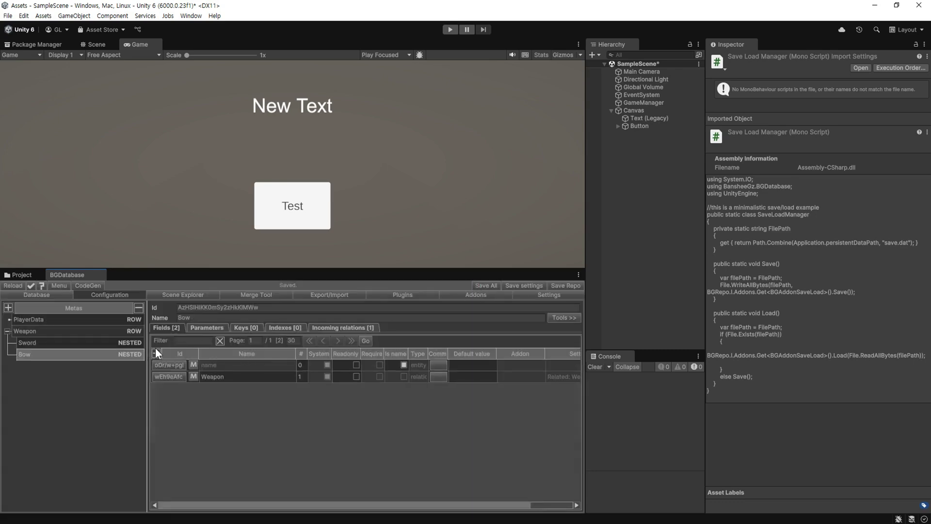
{"action": "left_click", "coordinate": [156, 353]}
{"action": "left_click", "coordinate": [246, 72]}
{"action": "type", "text": "Attack"}
{"action": "key", "text": "Return"}
{"action": "left_click", "coordinate": [156, 353]}
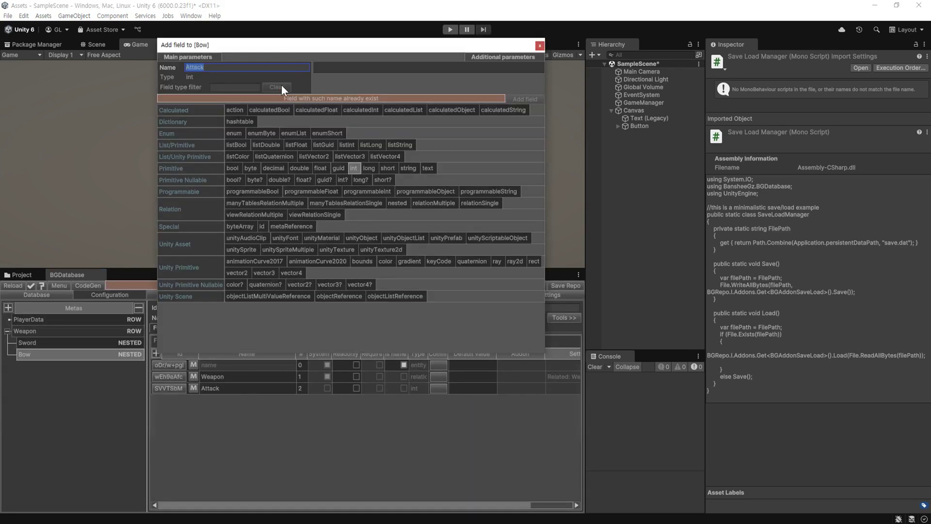
{"action": "type", "text": "LV"}
{"action": "left_click", "coordinate": [521, 98]}
{"action": "key", "text": "ctrl+s"}
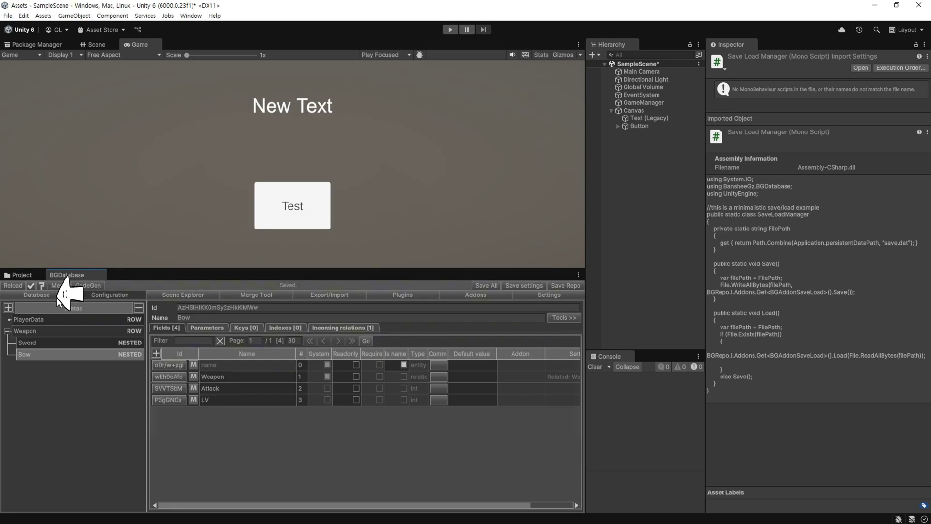
{"action": "left_click", "coordinate": [58, 295]}
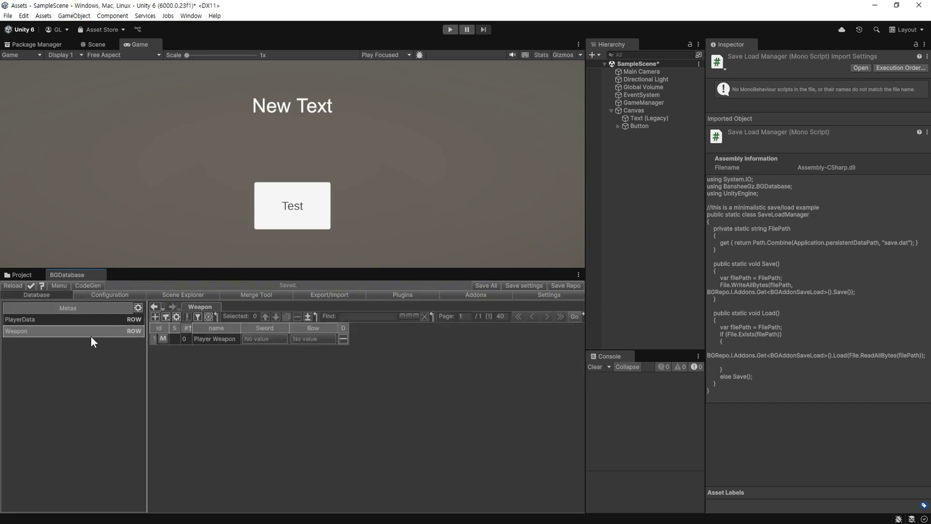
Step: Inspect the Sword and Bow nested tables of the Player Weapon entry
{"action": "left_click", "coordinate": [281, 339]}
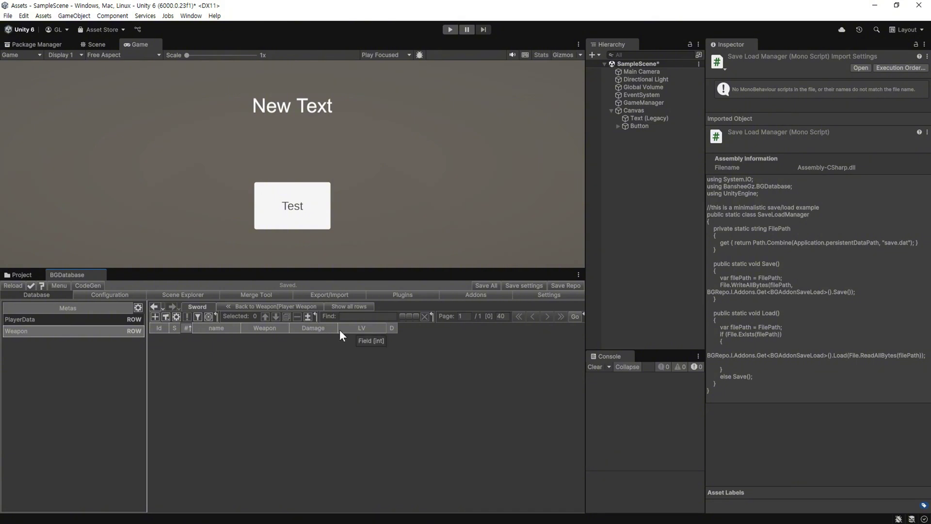
{"action": "left_click", "coordinate": [127, 331]}
{"action": "left_click", "coordinate": [314, 340]}
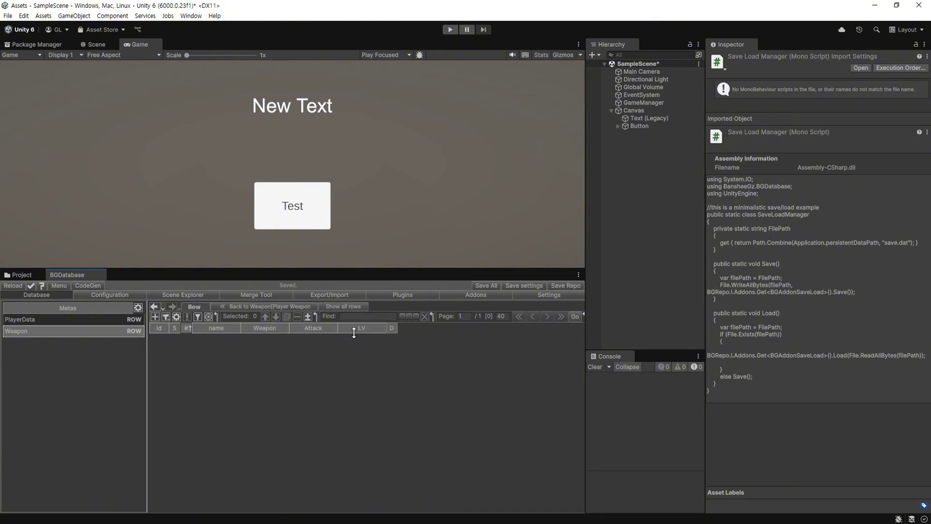
{"action": "left_click", "coordinate": [153, 307]}
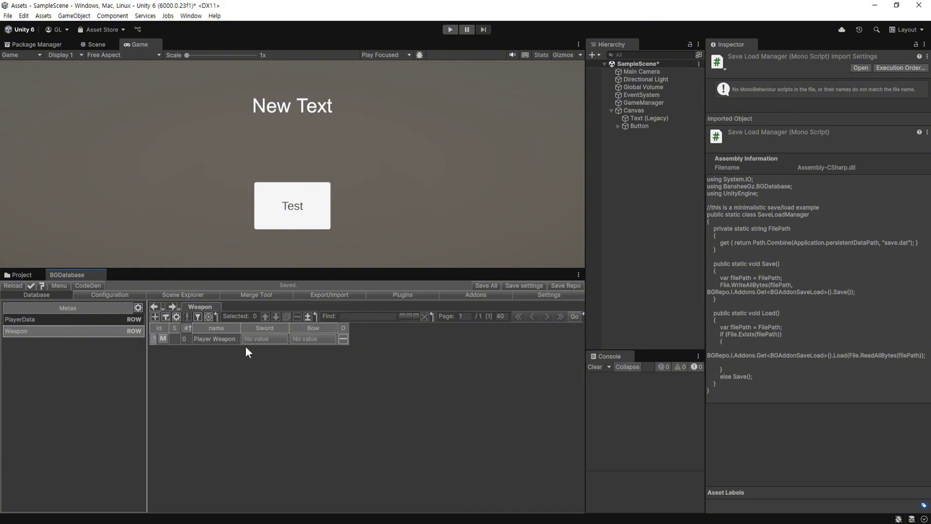
Step: Add Short Sword and Long Sword rows with Damage 1 and 3, set a level value, and save
{"action": "left_click", "coordinate": [258, 337]}
{"action": "left_click", "coordinate": [155, 317]}
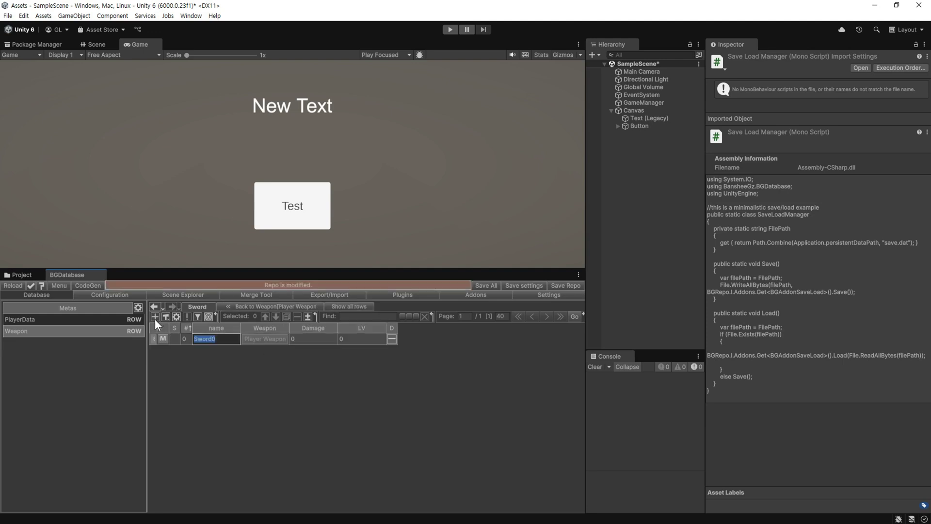
{"action": "type", "text": "ShortSword"}
{"action": "left_click", "coordinate": [155, 317]}
{"action": "type", "text": "Long S"}
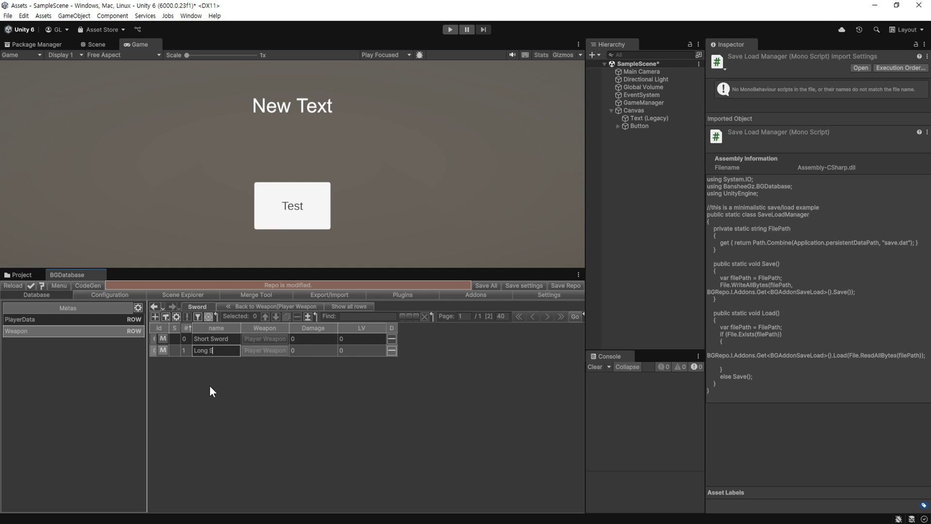
{"action": "type", "text": "word"}
{"action": "left_click", "coordinate": [313, 339]}
{"action": "type", "text": "1"}
{"action": "left_click", "coordinate": [311, 350]}
{"action": "type", "text": "3"}
{"action": "key", "text": "Tab"}
{"action": "type", "text": "1"}
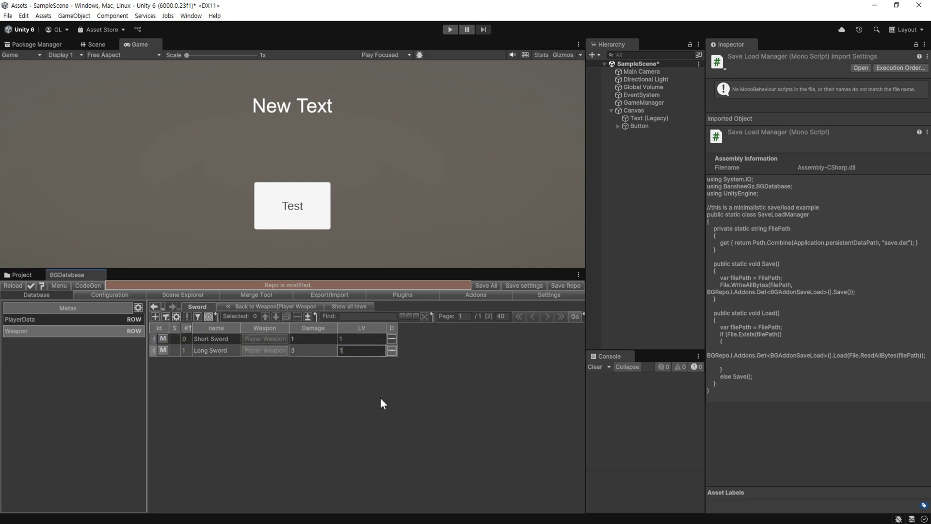
{"action": "key", "text": "ctrl+s"}
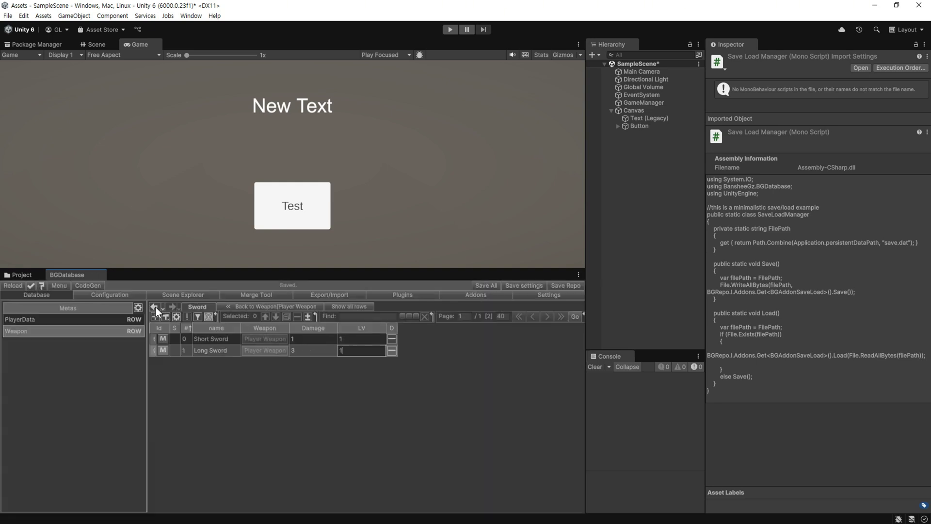
Step: Add Short Bow and Long Bow rows with Attack 1 and 3, save, and regenerate code
{"action": "left_click", "coordinate": [155, 307]}
{"action": "left_click", "coordinate": [311, 339]}
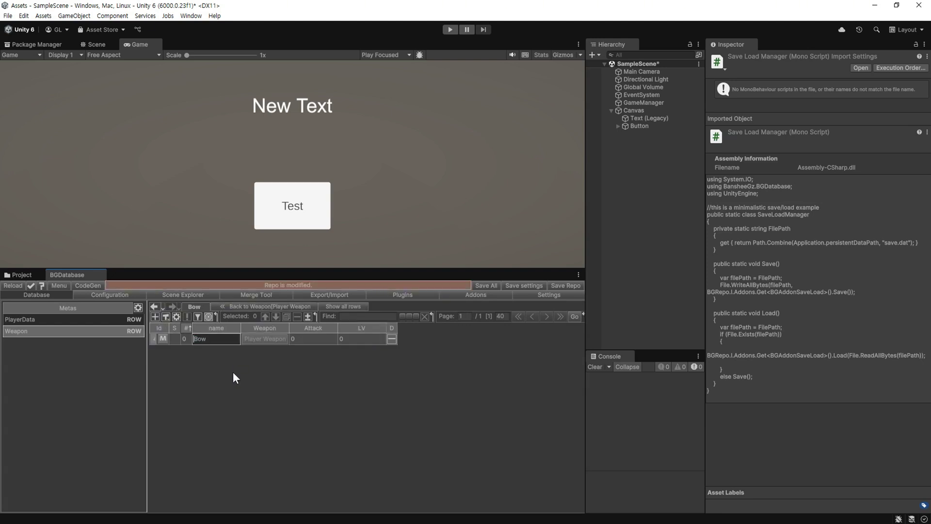
{"action": "type", "text": "Short Bow"}
{"action": "left_click", "coordinate": [155, 316]}
{"action": "type", "text": "Long Bow"}
{"action": "left_click", "coordinate": [313, 339]}
{"action": "type", "text": "1"}
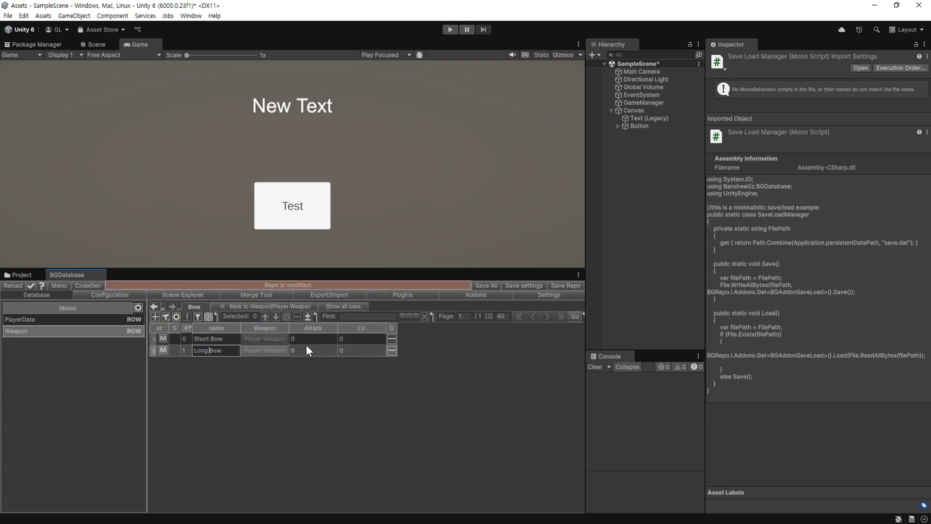
{"action": "left_click", "coordinate": [313, 350]}
{"action": "type", "text": "3"}
{"action": "left_click", "coordinate": [361, 339]}
{"action": "type", "text": "1"}
{"action": "key", "text": "ctrl+s"}
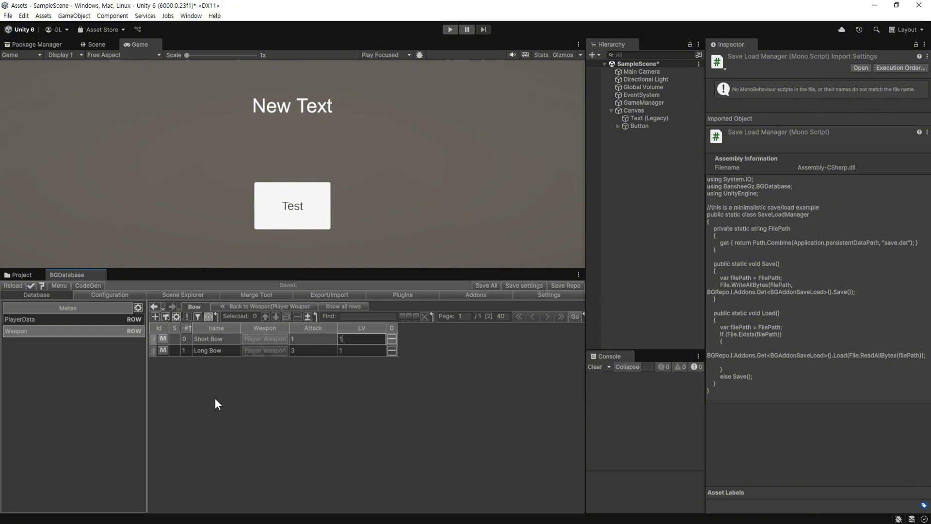
{"action": "left_click", "coordinate": [156, 306]}
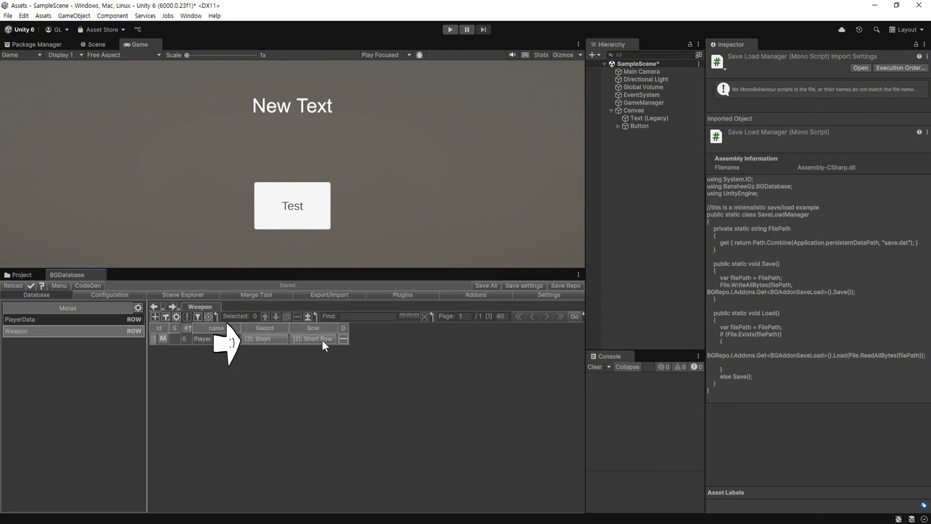
{"action": "left_click", "coordinate": [94, 284]}
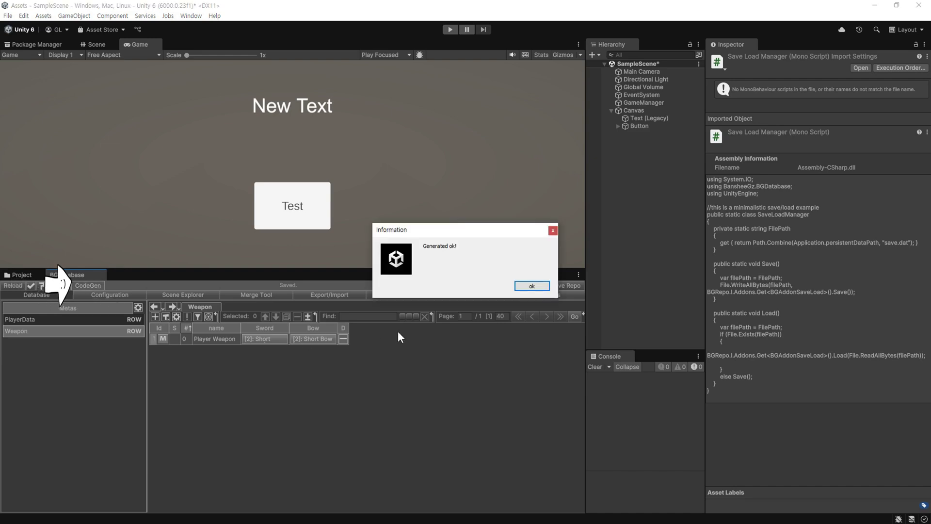
Step: Review the generated DB_Weapon, DB_Sword and DB_Bow classes in Source.cs
{"action": "left_click", "coordinate": [532, 287]}
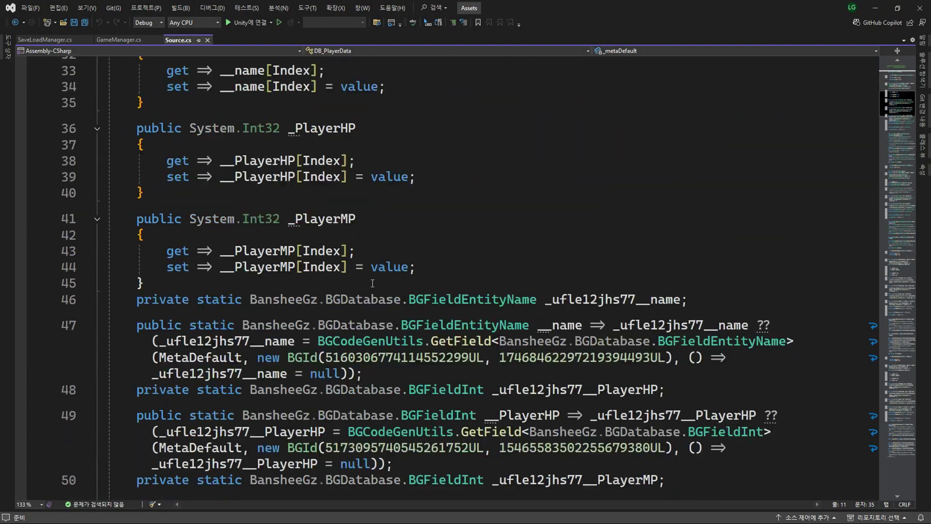
{"action": "scroll", "coordinate": [373, 283], "scroll_direction": "down", "scroll_amount": 11}
{"action": "left_click", "coordinate": [333, 210]}
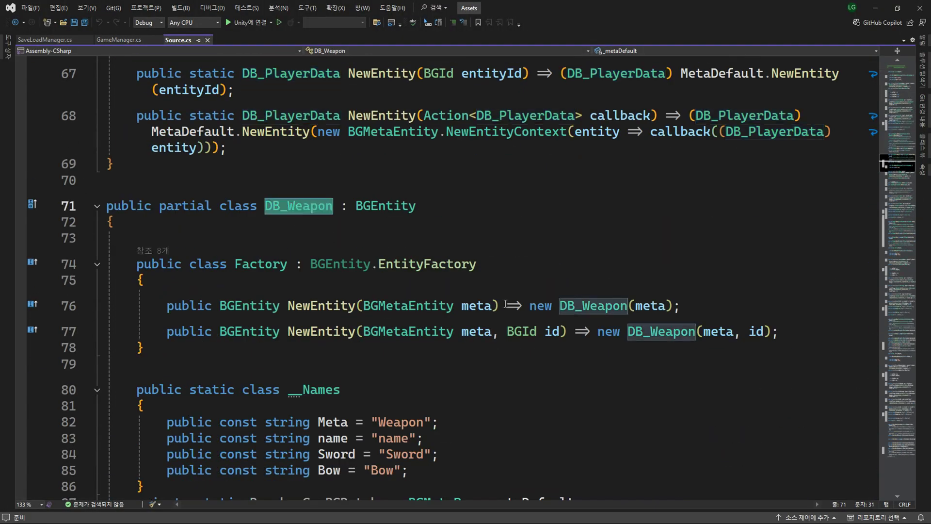
{"action": "scroll", "coordinate": [437, 320], "scroll_direction": "down", "scroll_amount": 1}
{"action": "scroll", "coordinate": [437, 319], "scroll_direction": "down", "scroll_amount": 17}
{"action": "left_click", "coordinate": [302, 93]}
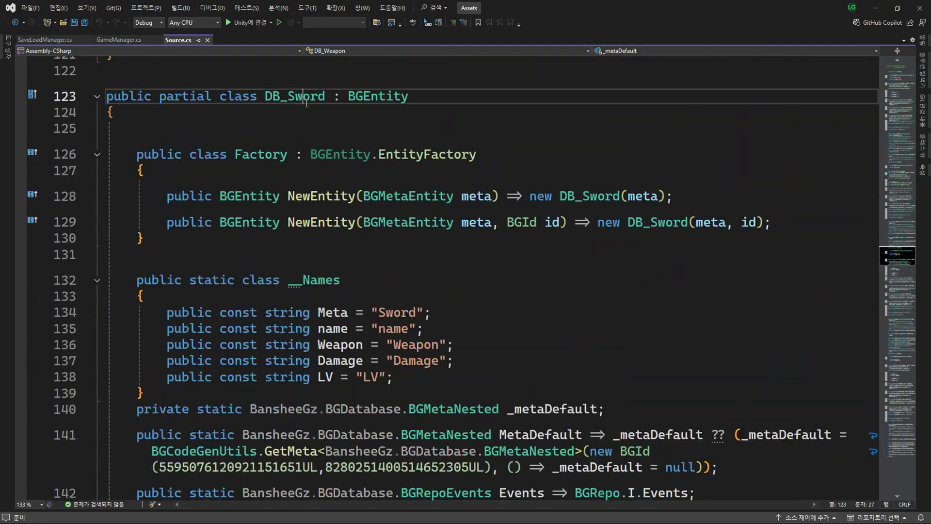
{"action": "scroll", "coordinate": [430, 338], "scroll_direction": "down", "scroll_amount": 1}
{"action": "scroll", "coordinate": [430, 339], "scroll_direction": "down", "scroll_amount": 8}
{"action": "scroll", "coordinate": [426, 339], "scroll_direction": "down", "scroll_amount": 6}
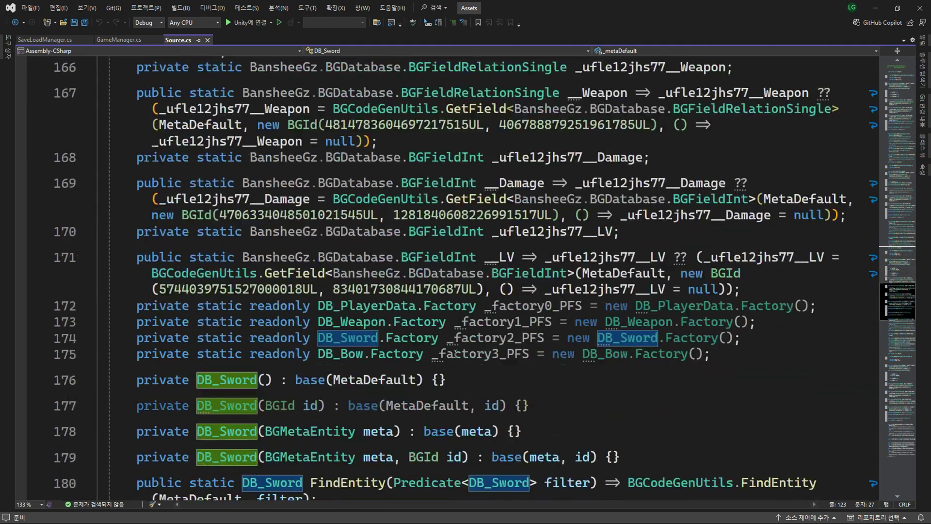
{"action": "scroll", "coordinate": [412, 339], "scroll_direction": "down", "scroll_amount": 8}
{"action": "scroll", "coordinate": [389, 339], "scroll_direction": "down", "scroll_amount": 4}
{"action": "scroll", "coordinate": [389, 340], "scroll_direction": "down", "scroll_amount": 6}
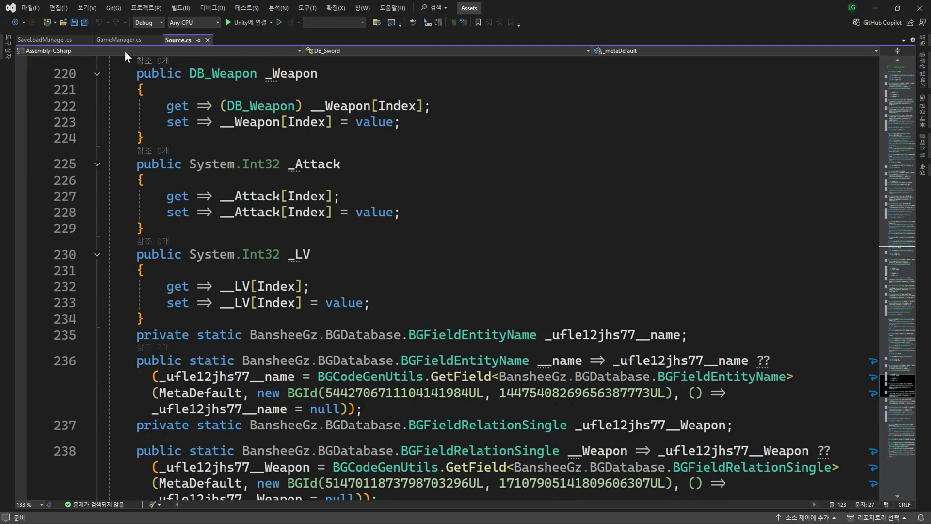
{"action": "key", "text": "ctrl+Tab"}
Step: Declare shortSword and longSword as DB_Sword.GetEntity(0) and DB_Sword.GetEntity(1) in TestBTN
{"action": "type", "text": "var shortSwor"}
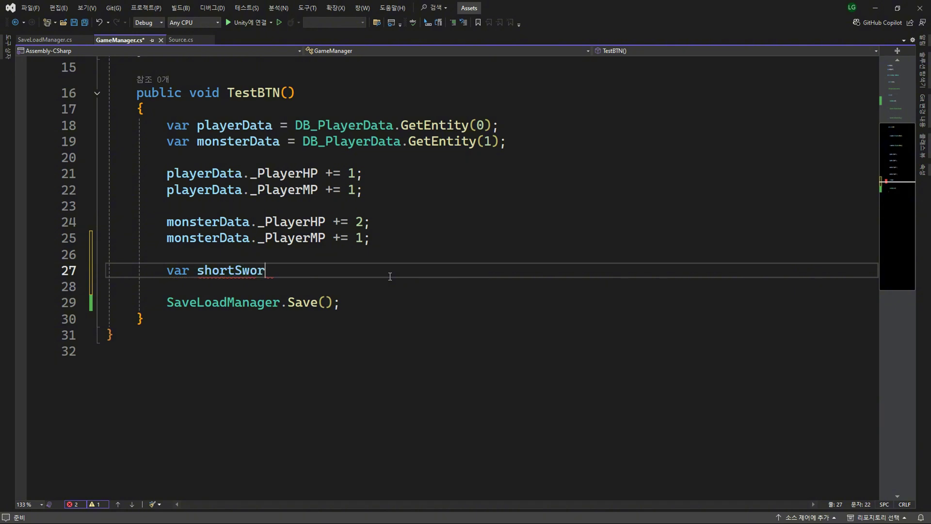
{"action": "type", "text": "d = DB_S"}
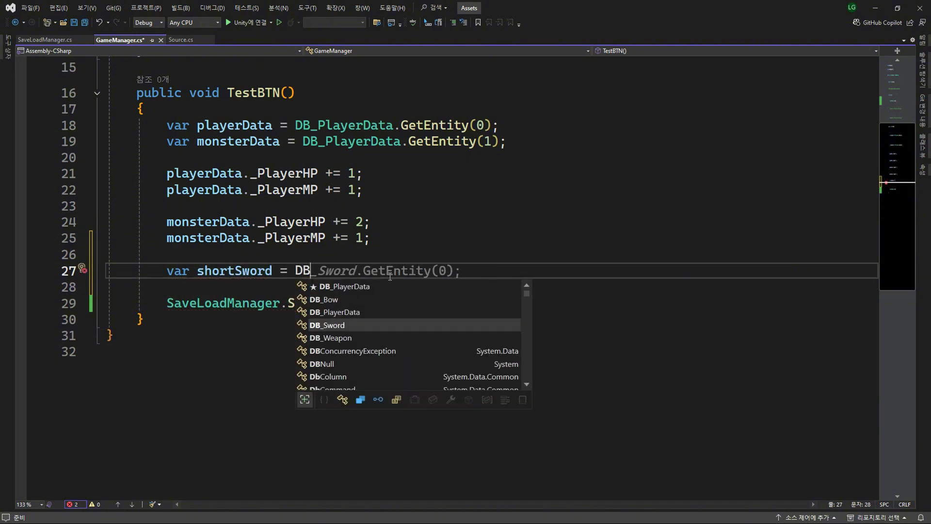
{"action": "key", "text": "Tab"}
{"action": "key", "text": "Tab"}
{"action": "key", "text": "Return"}
{"action": "type", "text": "va"}
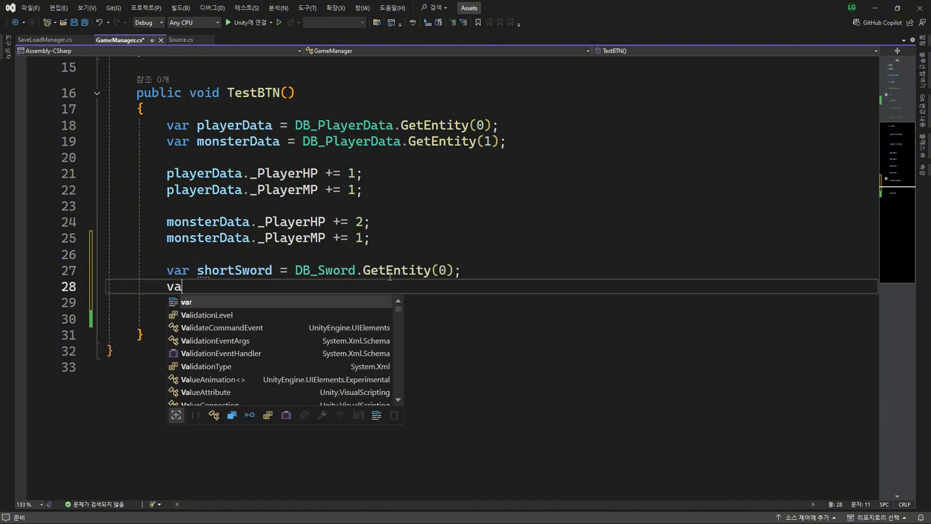
{"action": "type", "text": "r longSword ="}
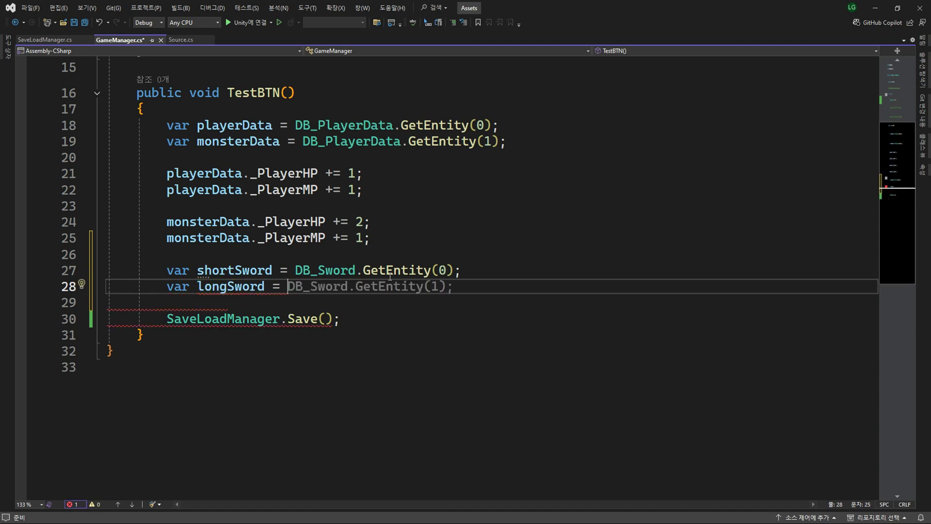
{"action": "key", "text": "Tab"}
{"action": "key", "text": "Return"}
{"action": "key", "text": "Return"}
Step: Raise shortSword's _Damage and _LV by 1, and longSword's _Damage by 2 and _LV by 1
{"action": "type", "text": "shortSword."}
{"action": "key", "text": "Tab"}
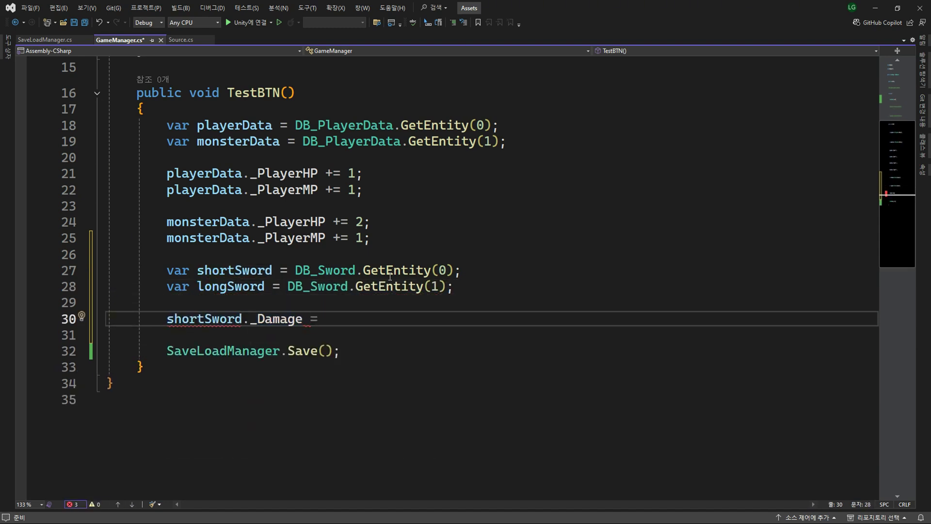
{"action": "type", "text": "+= 1;"}
{"action": "key", "text": "Return"}
{"action": "type", "text": "shortSword._LV"}
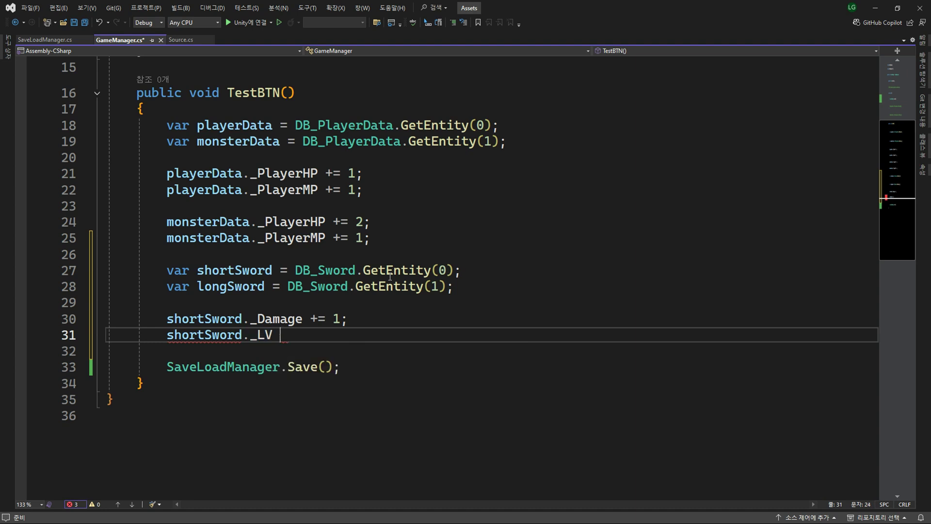
{"action": "type", "text": " += 1;"}
{"action": "key", "text": "Return"}
{"action": "key", "text": "Return"}
{"action": "type", "text": "longSword._Da"}
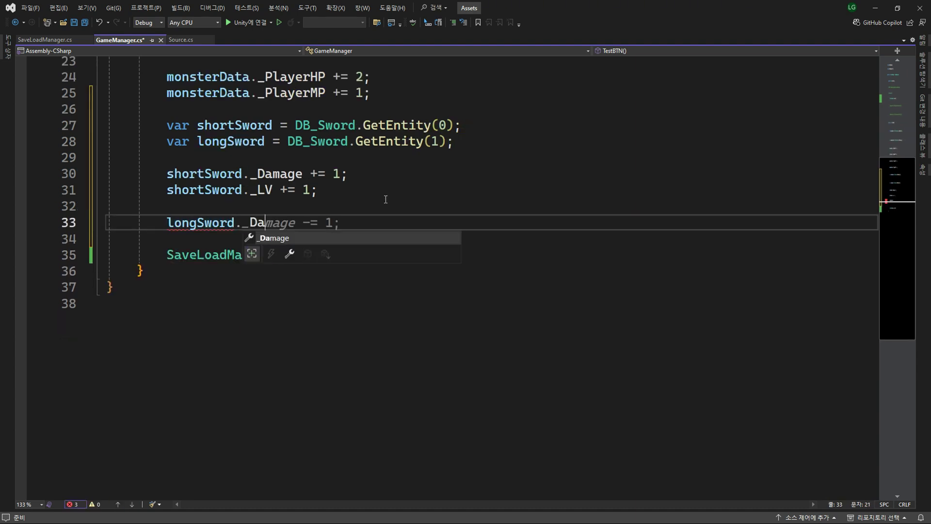
{"action": "key", "text": "Tab"}
{"action": "type", "text": "+= 2;"}
{"action": "key", "text": "Return"}
{"action": "type", "text": "longSword.lv"}
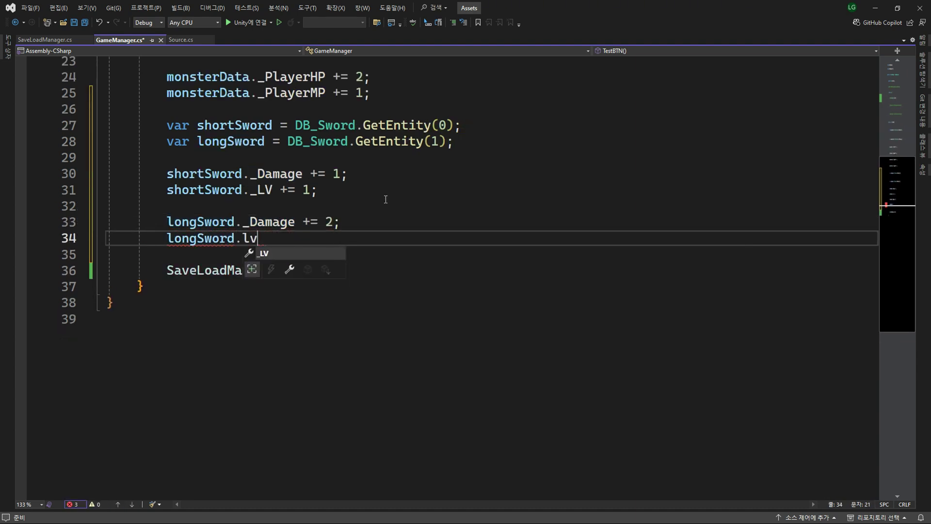
{"action": "key", "text": "Tab"}
{"action": "type", "text": "+= 1;"}
{"action": "key", "text": "Return"}
{"action": "key", "text": "Return"}
Step: Show both swords' _Damage as "short : long" in testText, save, and run Test twice in Play mode
{"action": "type", "text": "testText"}
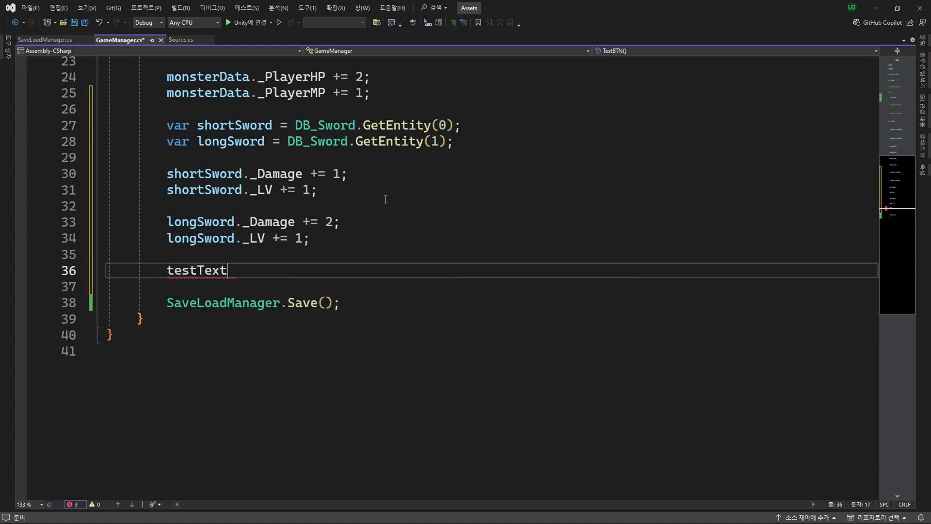
{"action": "type", "text": ".text = shortSword._Damage.ToString() + \" : \" ;"}
{"action": "key", "text": "Left"}
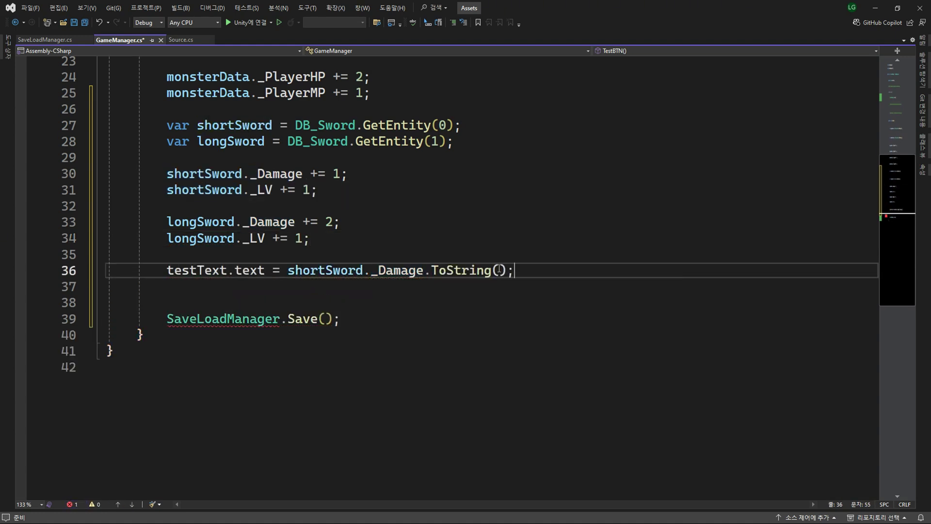
{"action": "type", "text": "+ \" : \" + longSword"}
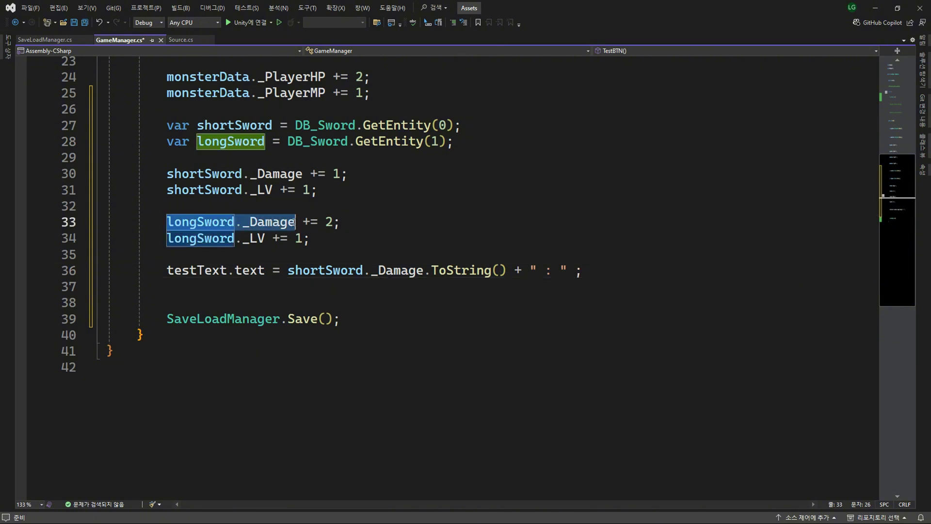
{"action": "type", "text": "._Damage.ToString()"}
{"action": "key", "text": "ctrl+Left"}
{"action": "key", "text": "ctrl+Left"}
{"action": "key", "text": "ctrl+Left"}
{"action": "type", "text": "+"}
{"action": "key", "text": "ctrl+s"}
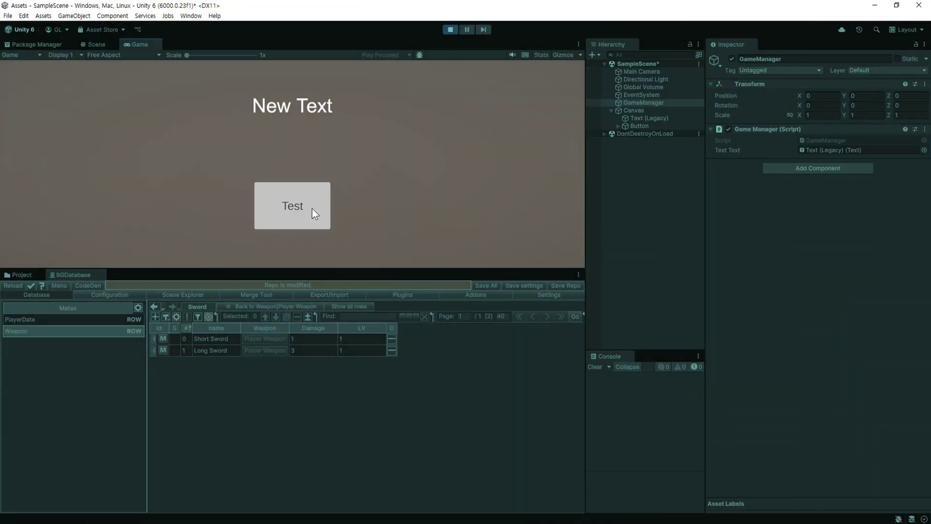
{"action": "left_click", "coordinate": [312, 208]}
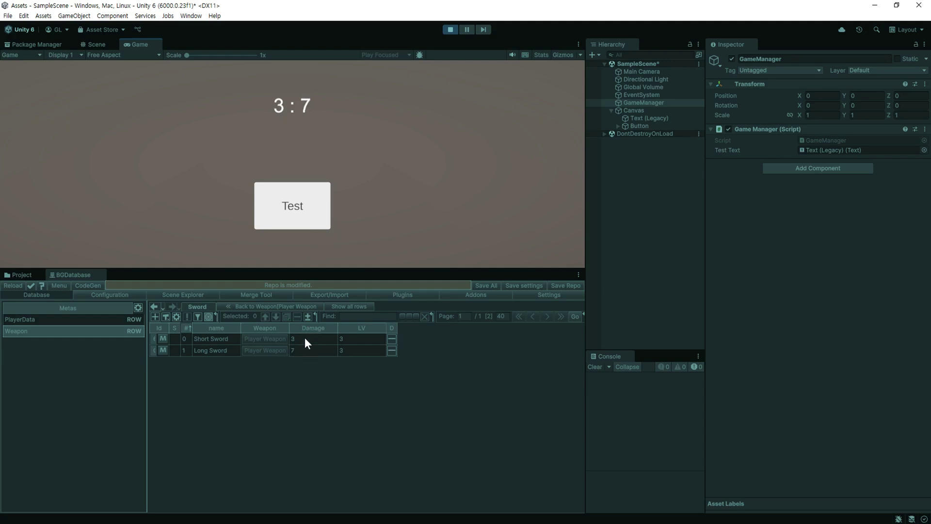
{"action": "key", "text": "space"}
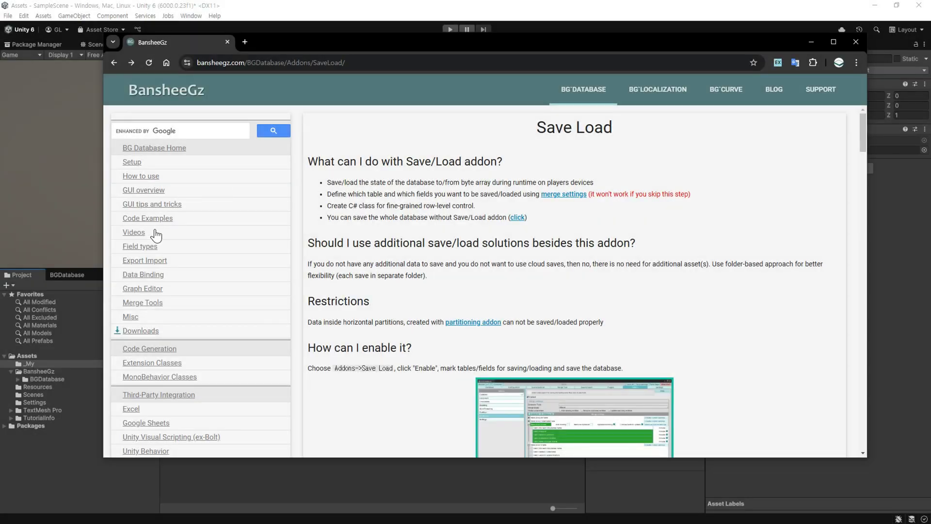
Step: Navigate to the Google Sheets plugin page on the BansheeGz website
{"action": "scroll", "coordinate": [211, 336], "scroll_direction": "down", "scroll_amount": 1}
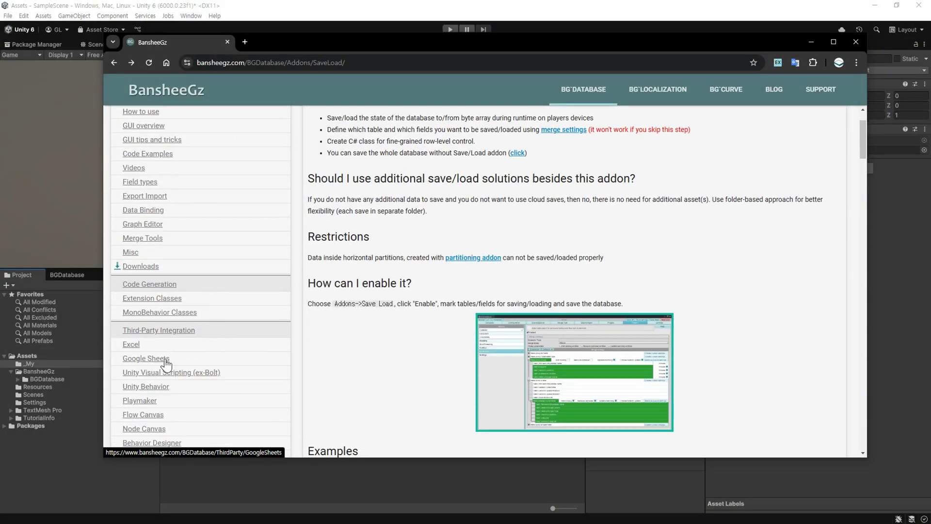
{"action": "scroll", "coordinate": [166, 363], "scroll_direction": "down", "scroll_amount": 1}
{"action": "scroll", "coordinate": [187, 322], "scroll_direction": "down", "scroll_amount": 1}
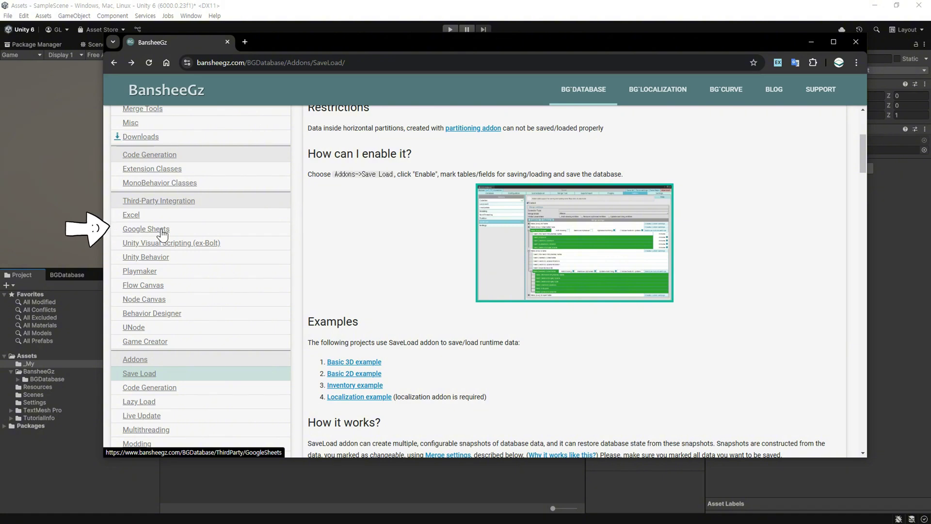
{"action": "left_click", "coordinate": [162, 235]}
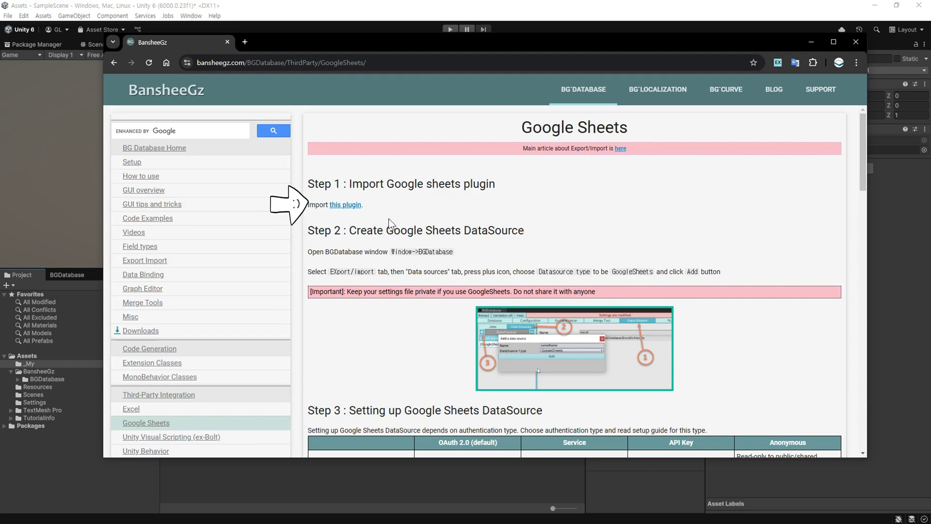
{"action": "left_click", "coordinate": [346, 207]}
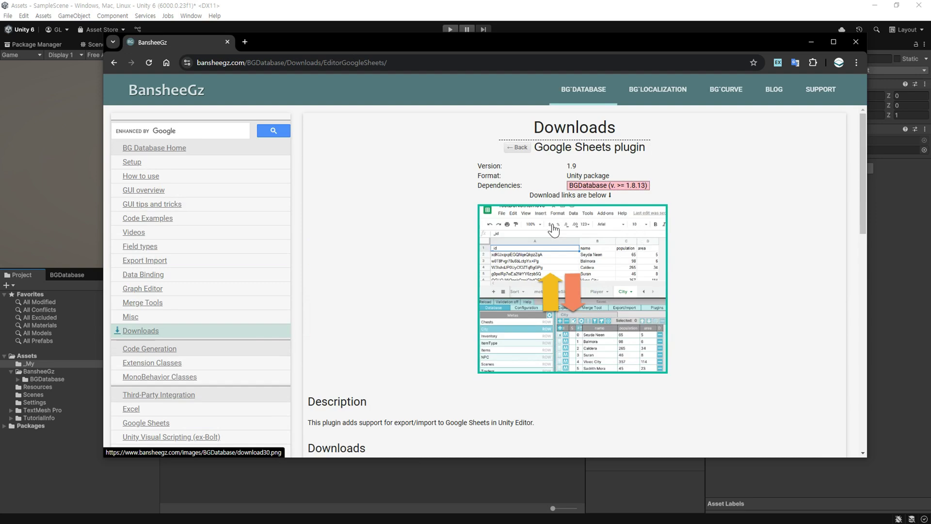
Step: Download the plugin package without Newtonsoft.Json.dll, noting the 2020 LTS Unity requirement
{"action": "scroll", "coordinate": [553, 228], "scroll_direction": "down", "scroll_amount": 3}
{"action": "scroll", "coordinate": [605, 241], "scroll_direction": "down", "scroll_amount": 4}
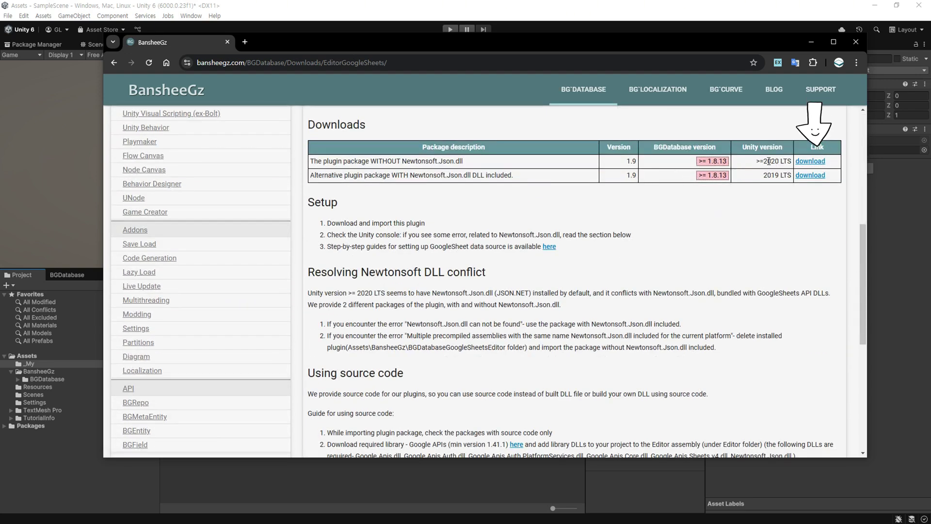
{"action": "left_click_drag", "start_coordinate": [764, 161], "coordinate": [795, 161]}
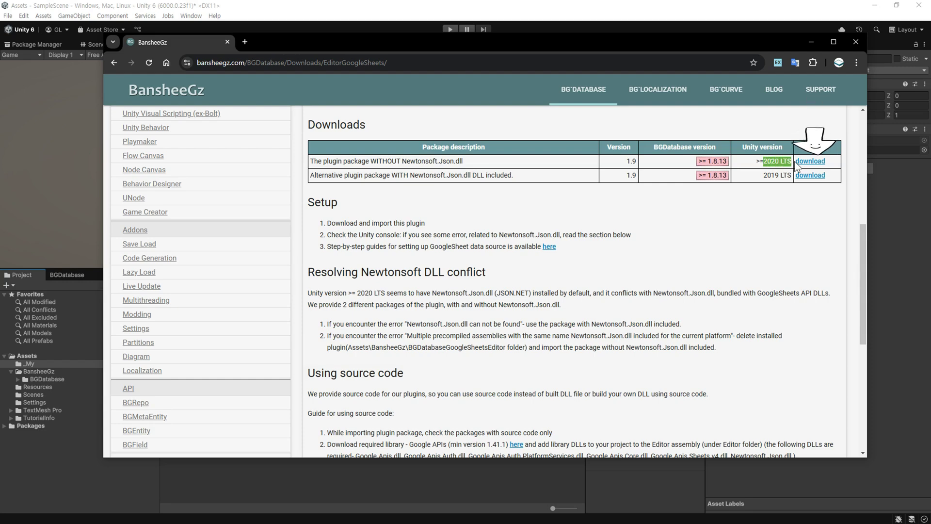
{"action": "left_click", "coordinate": [823, 168]}
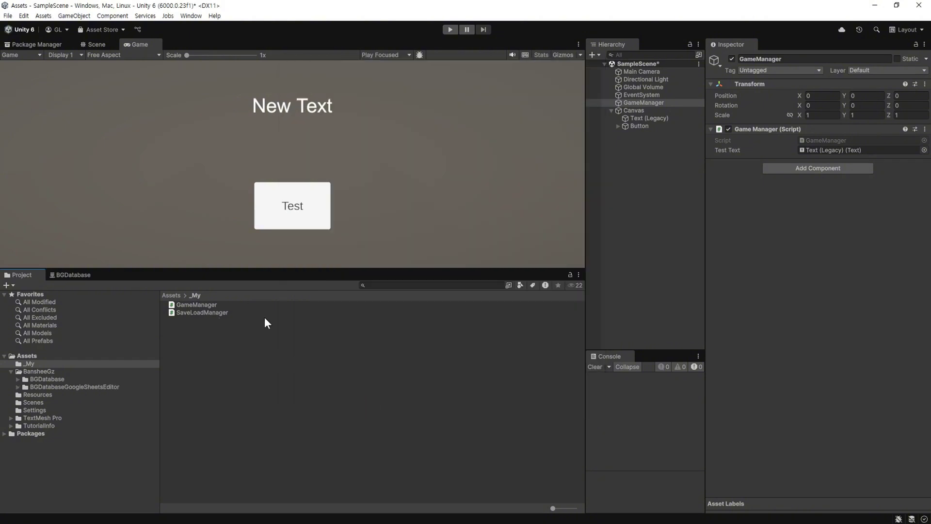
Step: Add a GoogleSheets-type data source named Backup in BGDatabase's Data Sources
{"action": "left_click", "coordinate": [86, 273]}
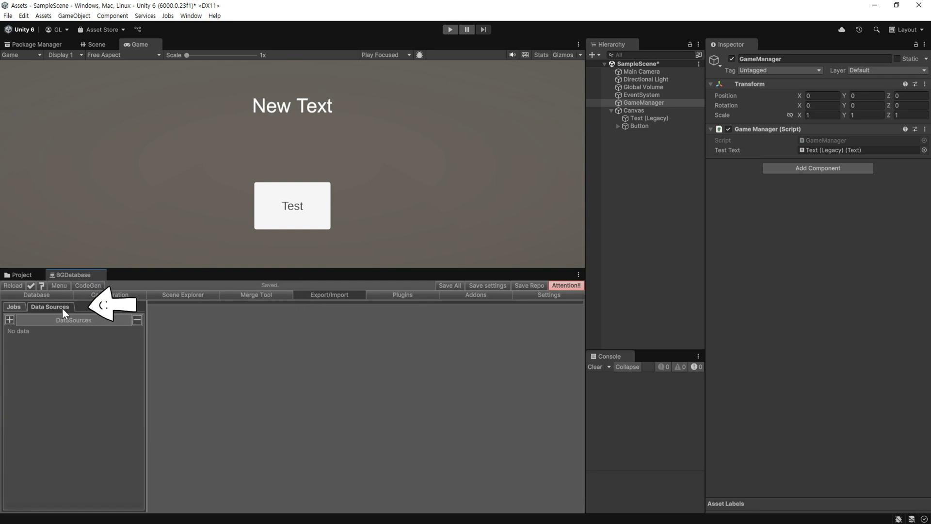
{"action": "left_click", "coordinate": [9, 321]}
{"action": "mouse_move", "coordinate": [137, 314]}
{"action": "left_mouse_down"}
{"action": "mouse_move", "coordinate": [330, 271]}
{"action": "mouse_move", "coordinate": [330, 252]}
{"action": "left_mouse_up"}
{"action": "left_click", "coordinate": [331, 274]}
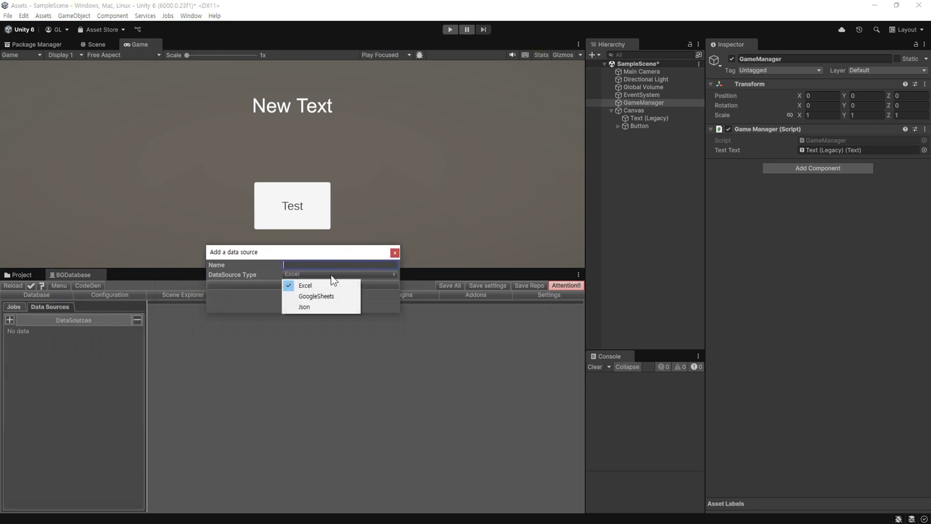
{"action": "left_click", "coordinate": [342, 297]}
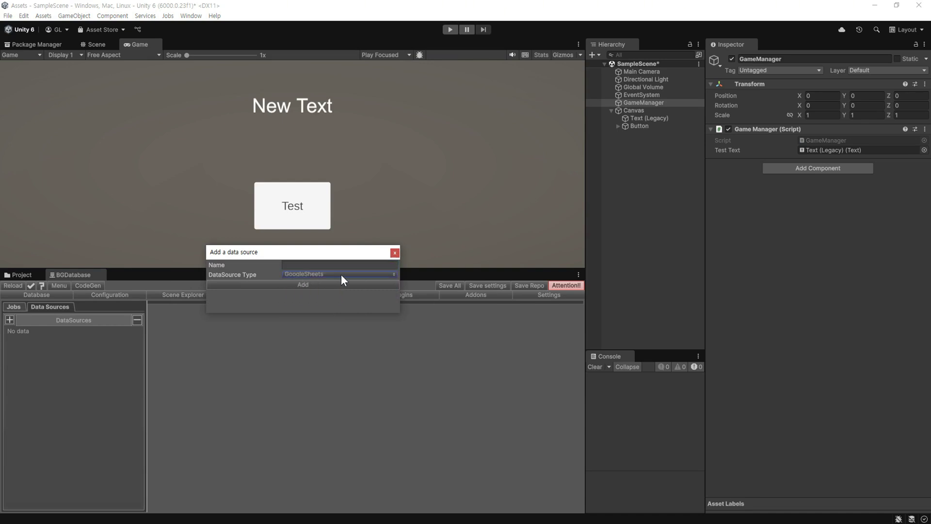
{"action": "left_click", "coordinate": [327, 265]}
{"action": "type", "text": "Backup"}
{"action": "left_click", "coordinate": [303, 284]}
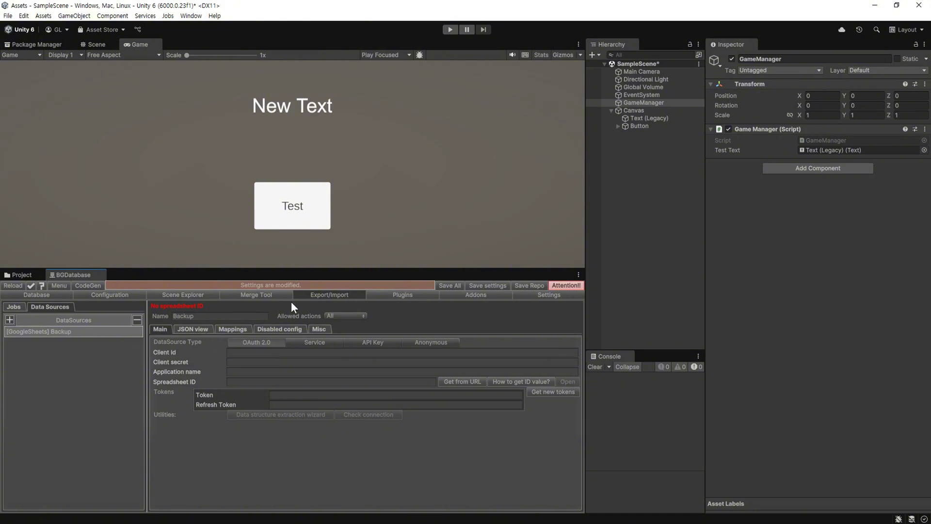
{"action": "left_click_drag", "start_coordinate": [325, 270], "coordinate": [324, 150]}
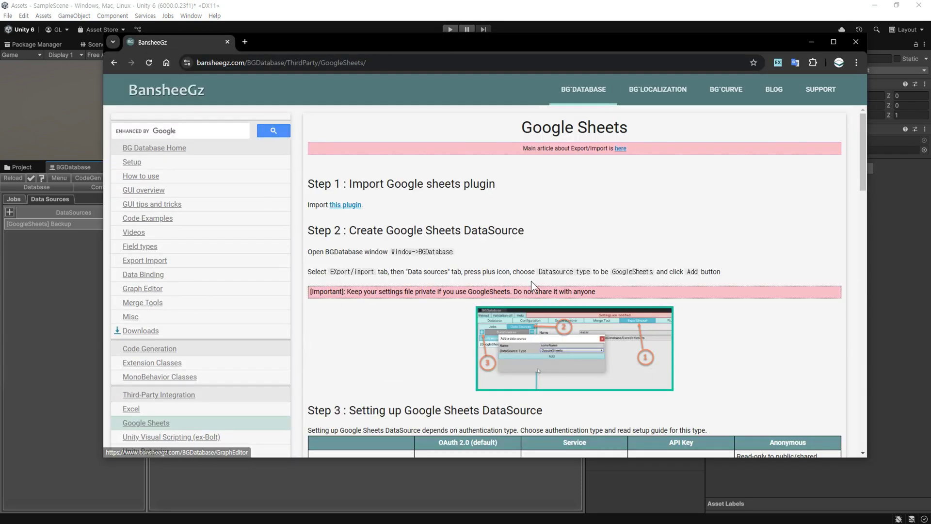
Step: Open the OAuth 2.0 setup guide in a new tab and enlarge its project and API screenshots
{"action": "scroll", "coordinate": [702, 270], "scroll_direction": "down", "scroll_amount": 3}
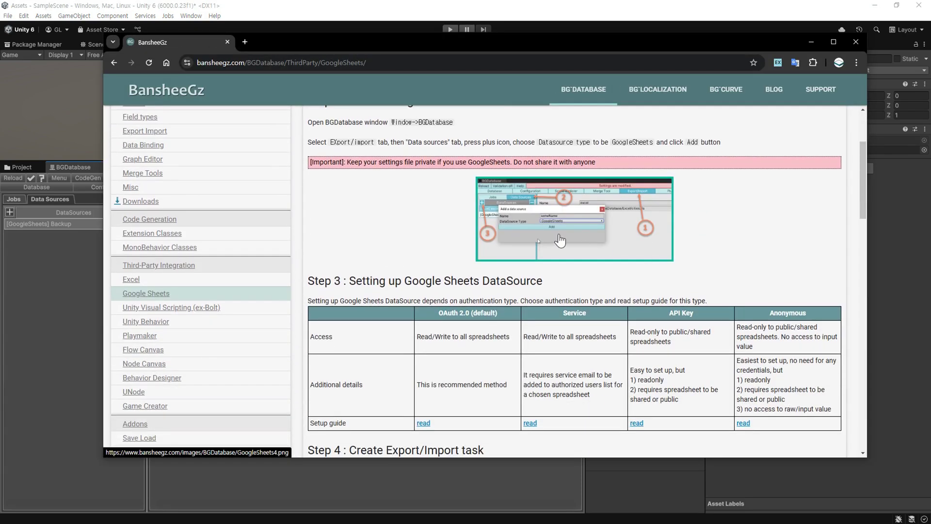
{"action": "scroll", "coordinate": [559, 239], "scroll_direction": "down", "scroll_amount": 3}
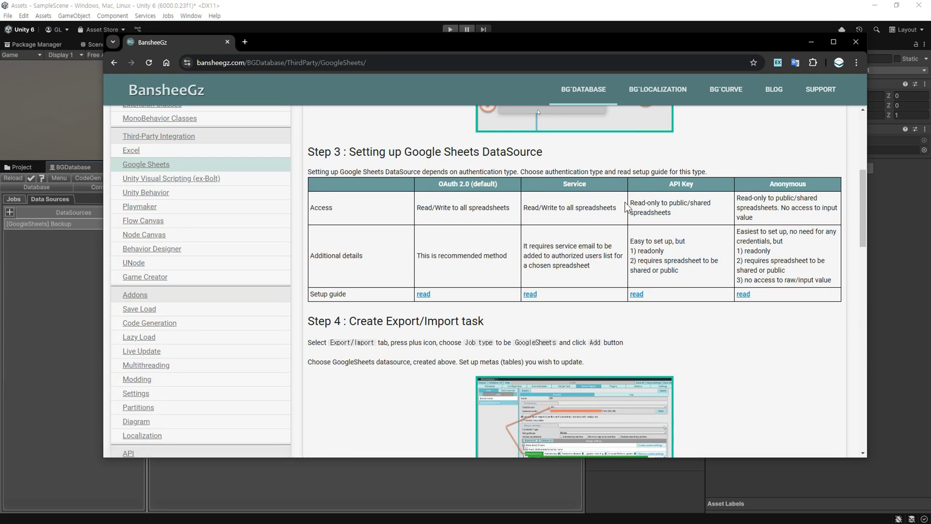
{"action": "left_click", "coordinate": [423, 294]}
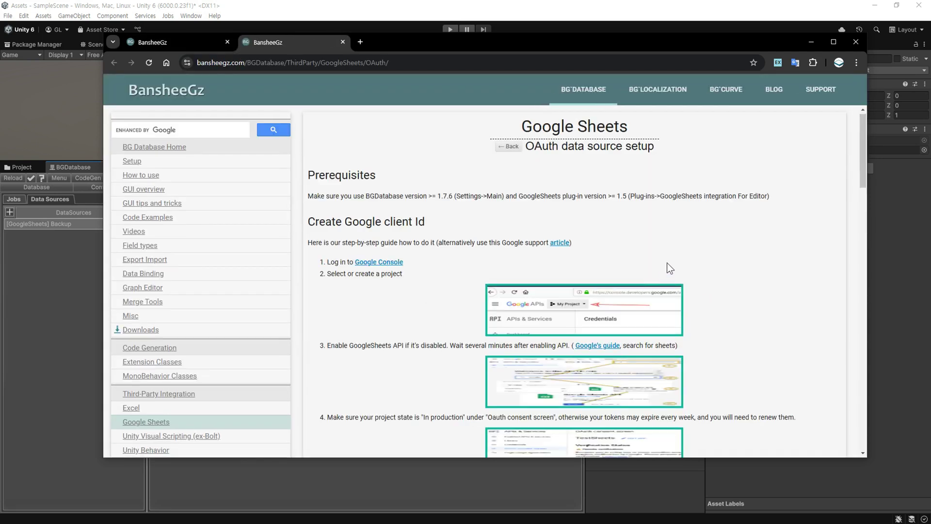
{"action": "scroll", "coordinate": [553, 267], "scroll_direction": "down", "scroll_amount": 3}
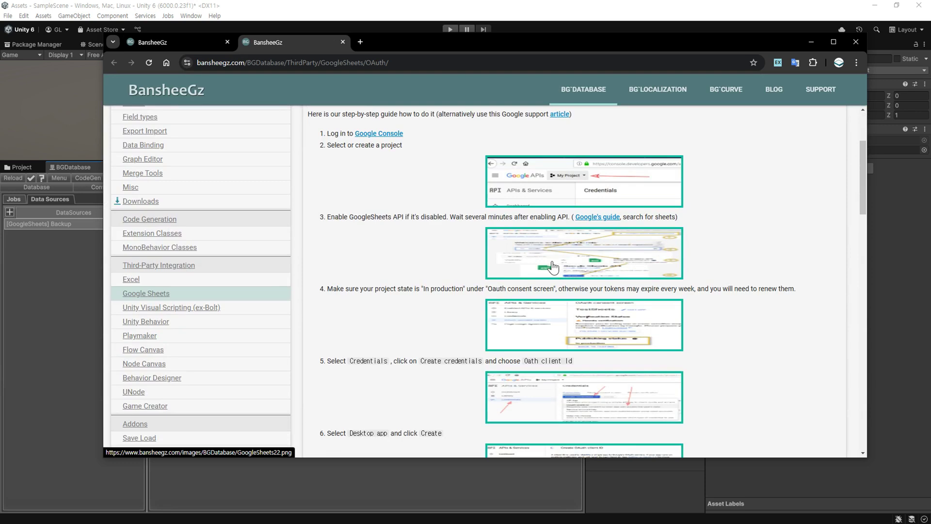
{"action": "left_click", "coordinate": [560, 195]}
{"action": "left_click", "coordinate": [627, 207]}
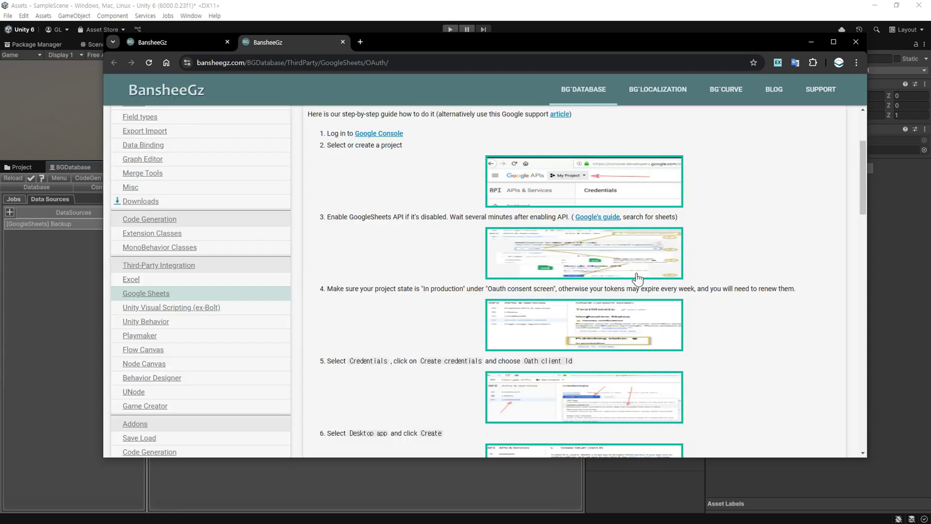
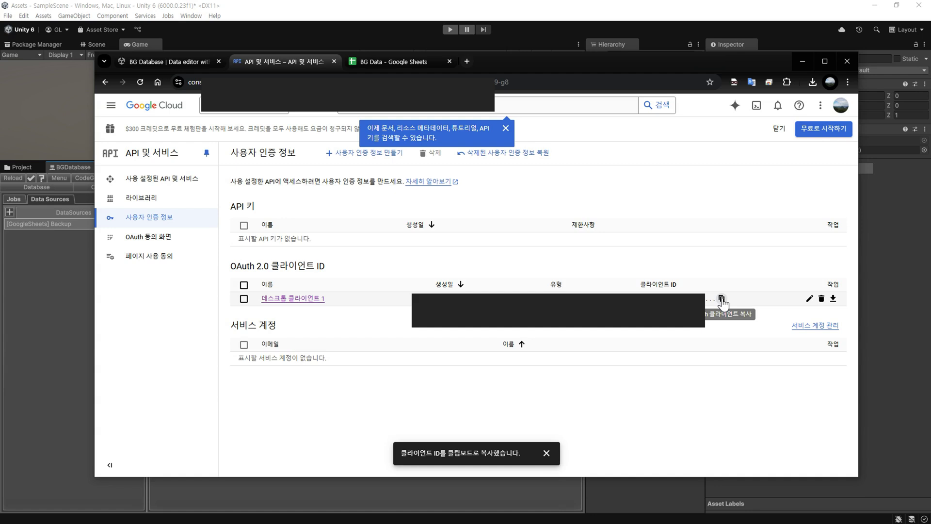
Step: Paste the Google Cloud OAuth client ID and client secret into the Backup data source's OAuth 2.0 fields
{"action": "left_click", "coordinate": [803, 61]}
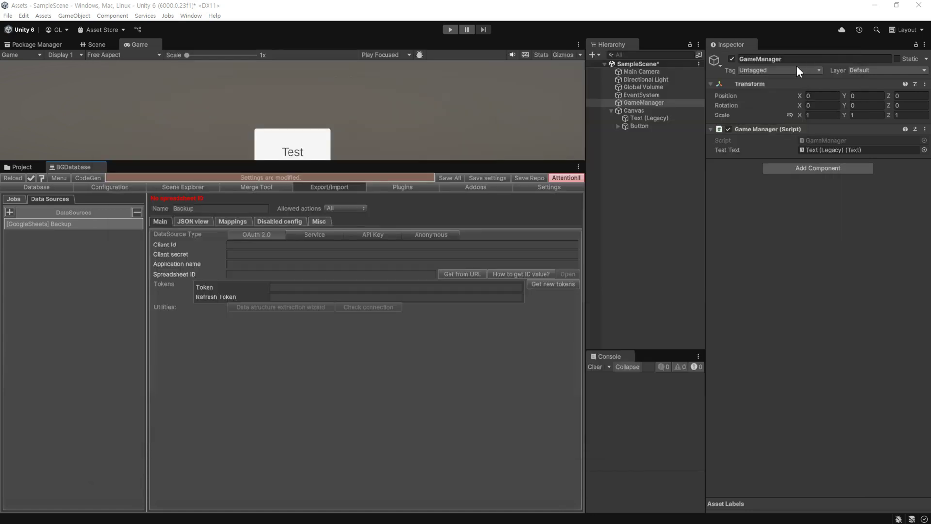
{"action": "left_click", "coordinate": [253, 245]}
{"action": "key", "text": "ctrl+v"}
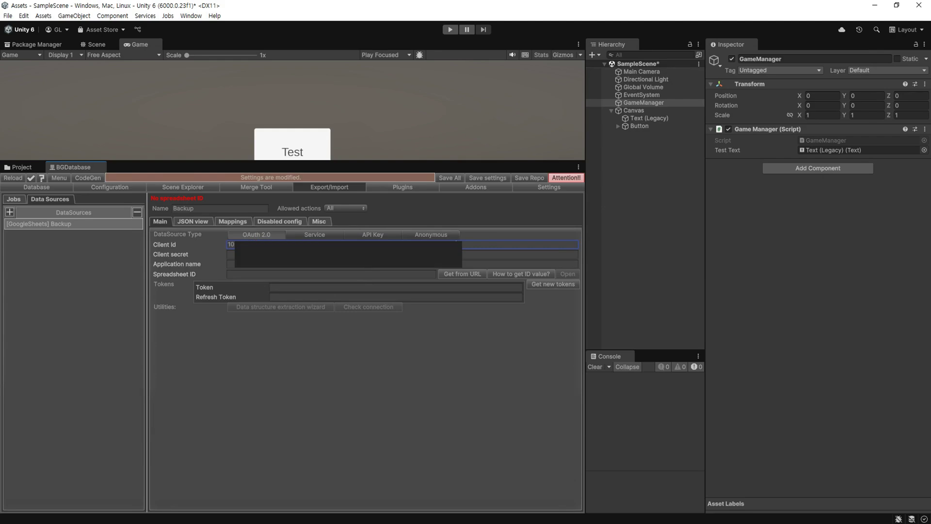
{"action": "key", "text": "alt+Tab"}
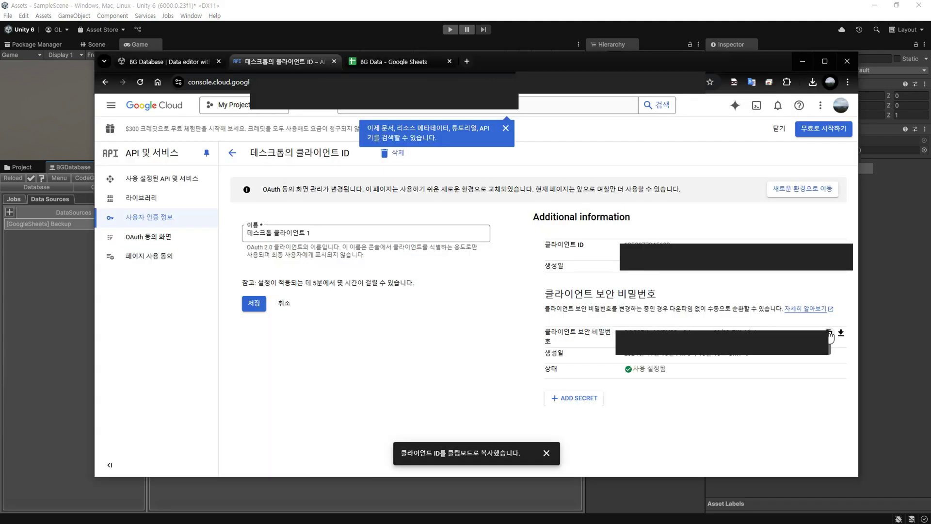
{"action": "key", "text": "alt+Tab"}
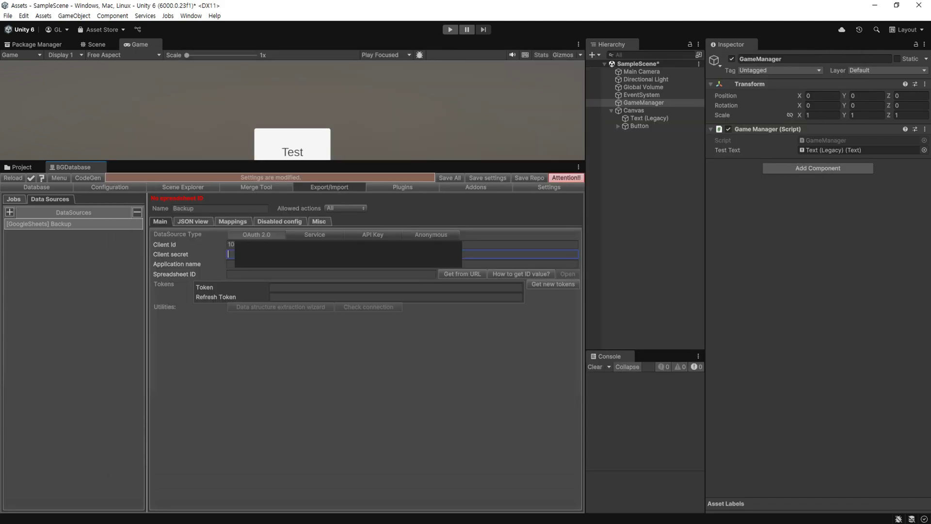
{"action": "key", "text": "ctrl+v"}
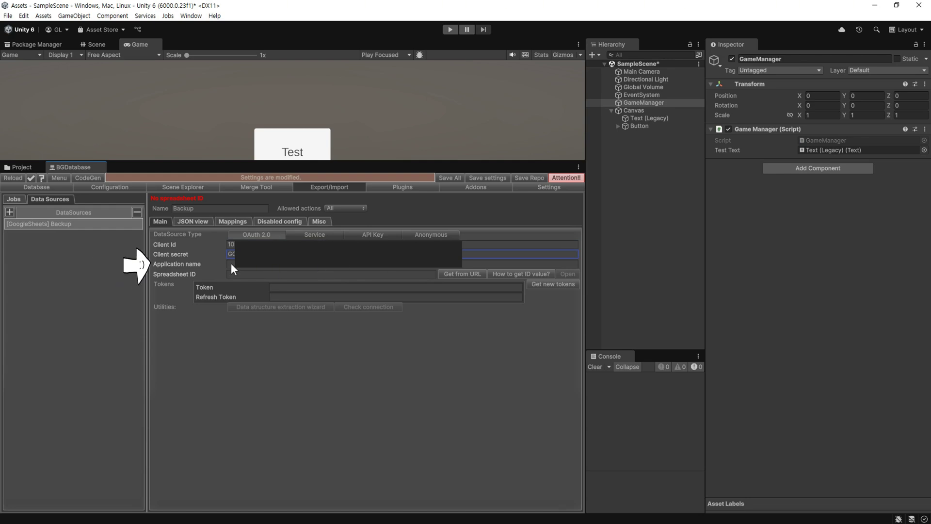
{"action": "key", "text": "Tab"}
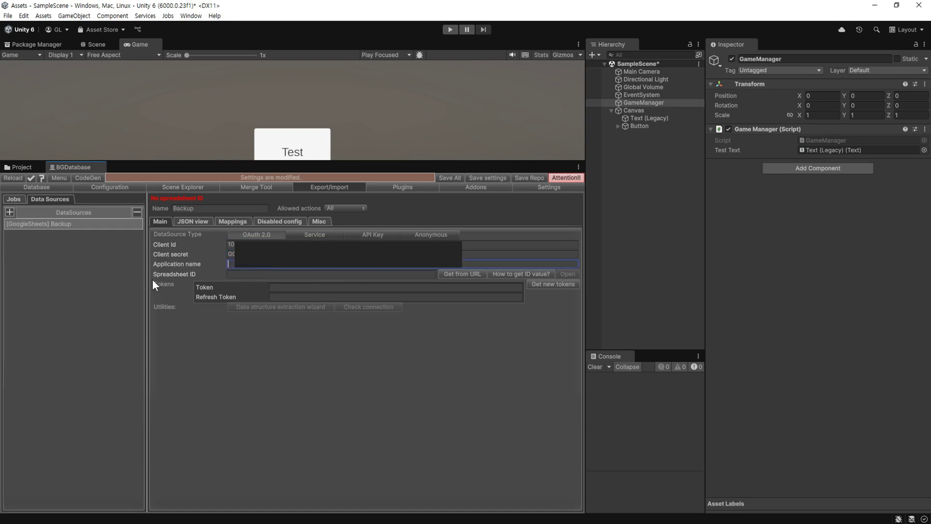
{"action": "key", "text": "alt+Tab"}
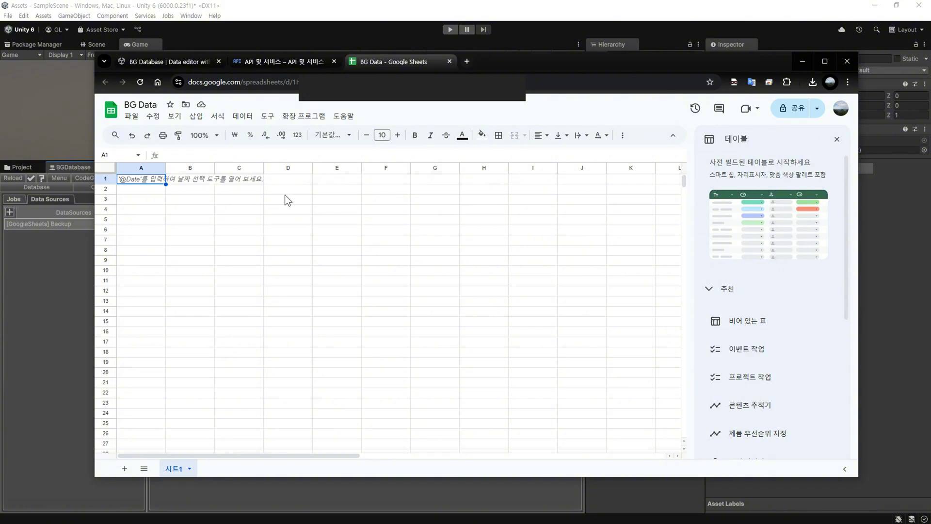
Step: Copy the BG Data spreadsheet address and enter an application name and its spreadsheet ID, verifying with Open
{"action": "left_click", "coordinate": [293, 82]}
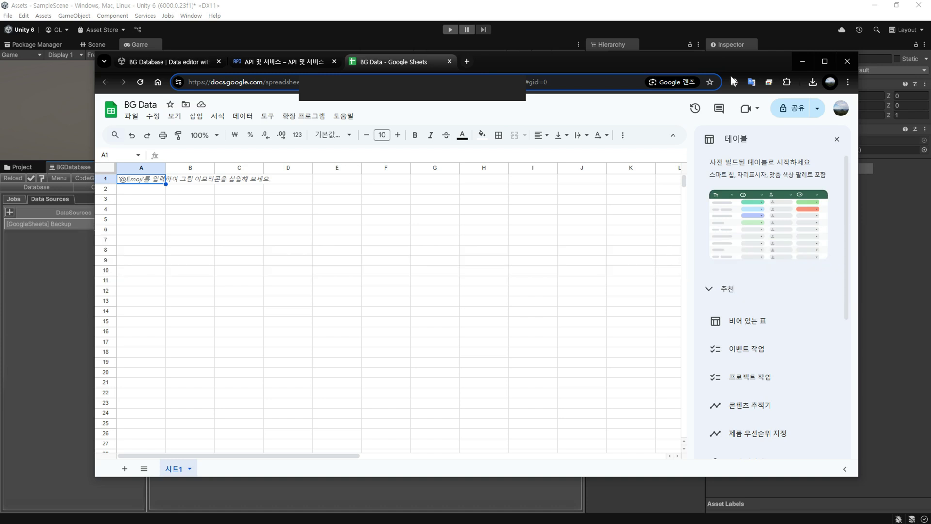
{"action": "left_click", "coordinate": [652, 18]}
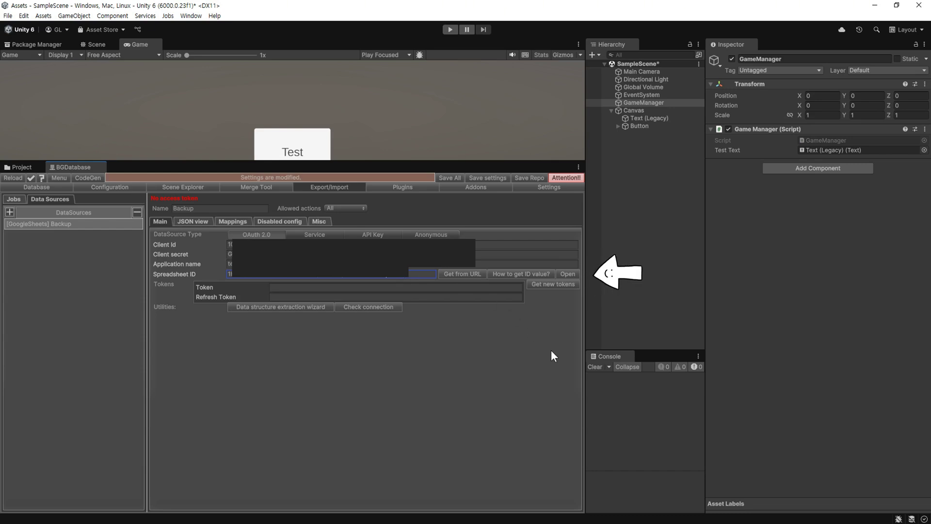
{"action": "left_click", "coordinate": [566, 273]}
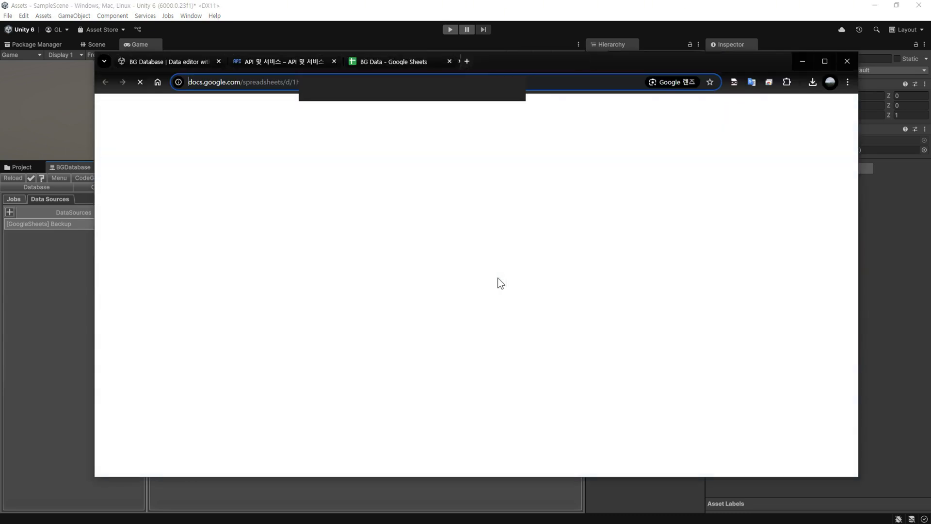
{"action": "left_click", "coordinate": [565, 62]}
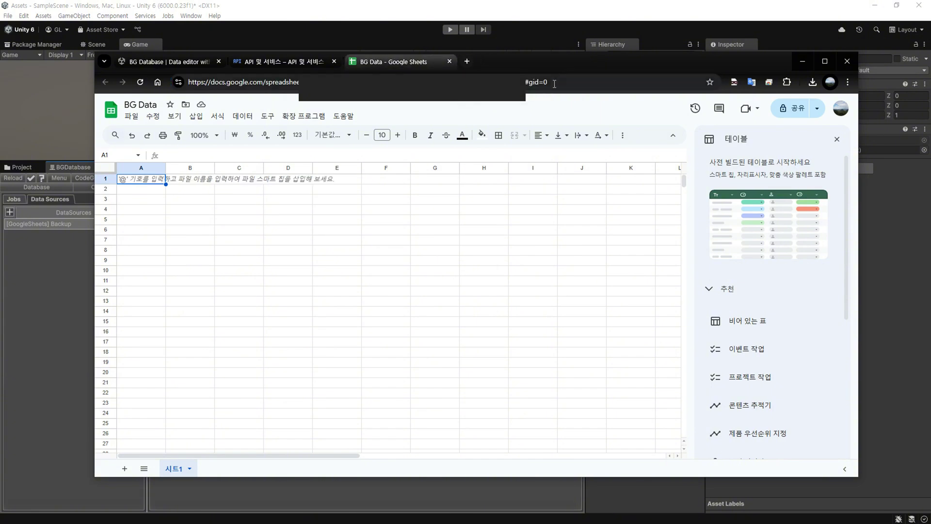
{"action": "key", "text": "alt+Tab"}
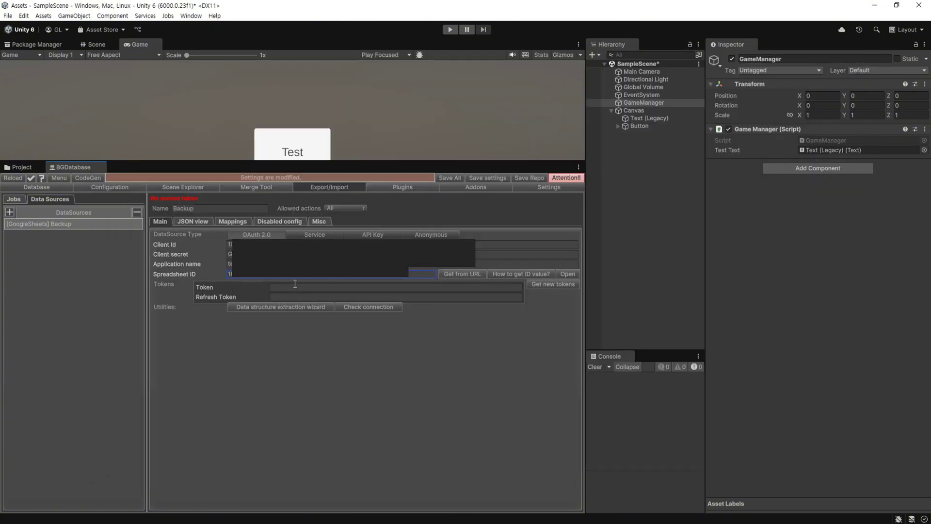
Step: Get new tokens by signing into Google and granting the unverified test app access
{"action": "left_click", "coordinate": [561, 287]}
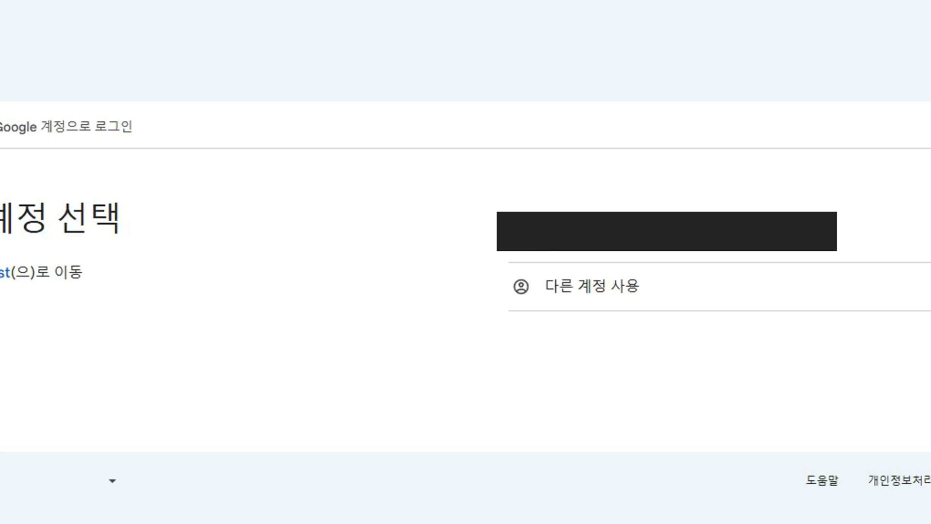
{"action": "left_click", "coordinate": [595, 245]}
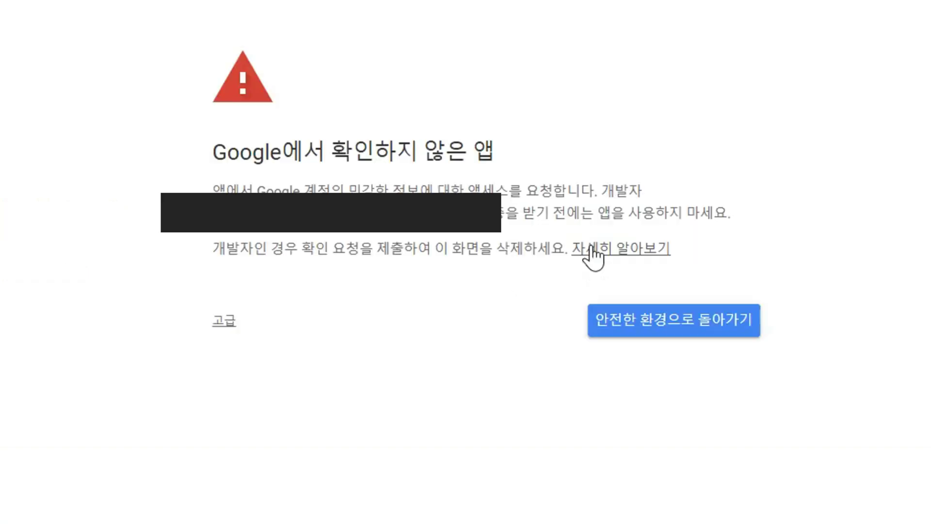
{"action": "left_click", "coordinate": [227, 322]}
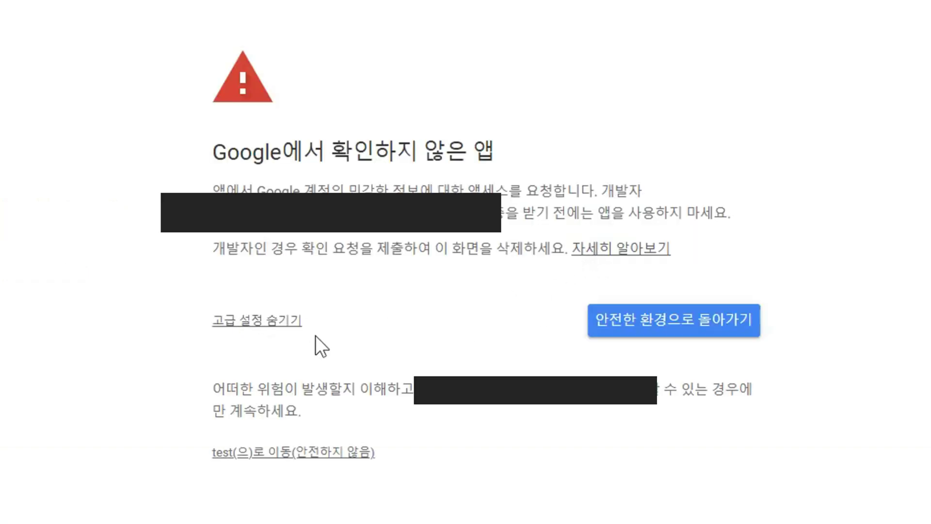
{"action": "left_click", "coordinate": [321, 456]}
{"action": "left_click", "coordinate": [873, 466]}
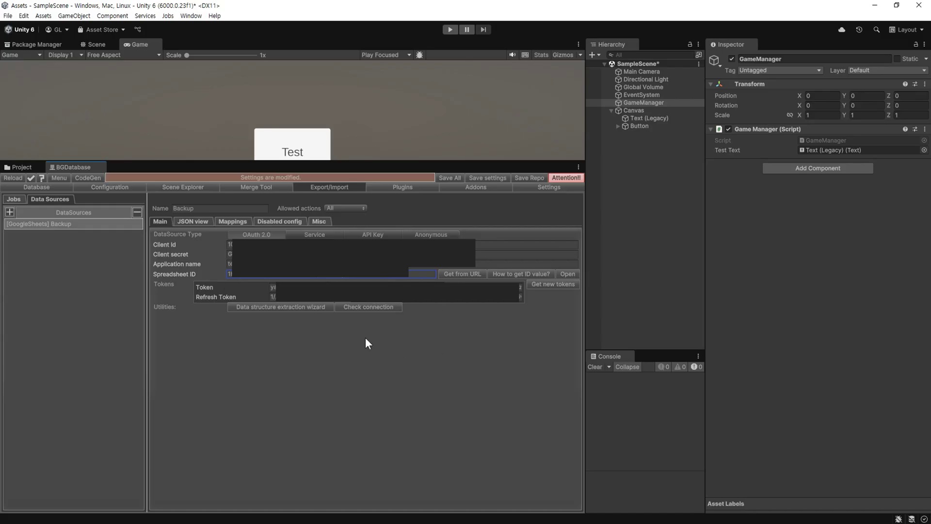
Step: Confirm 'Connection ok' with Check connection, then Save All
{"action": "left_click", "coordinate": [390, 308]}
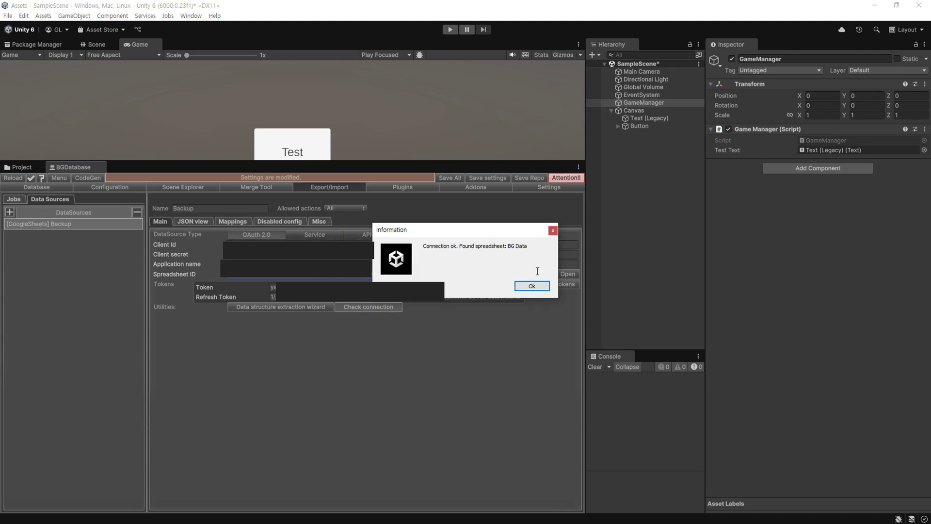
{"action": "left_click", "coordinate": [532, 286]}
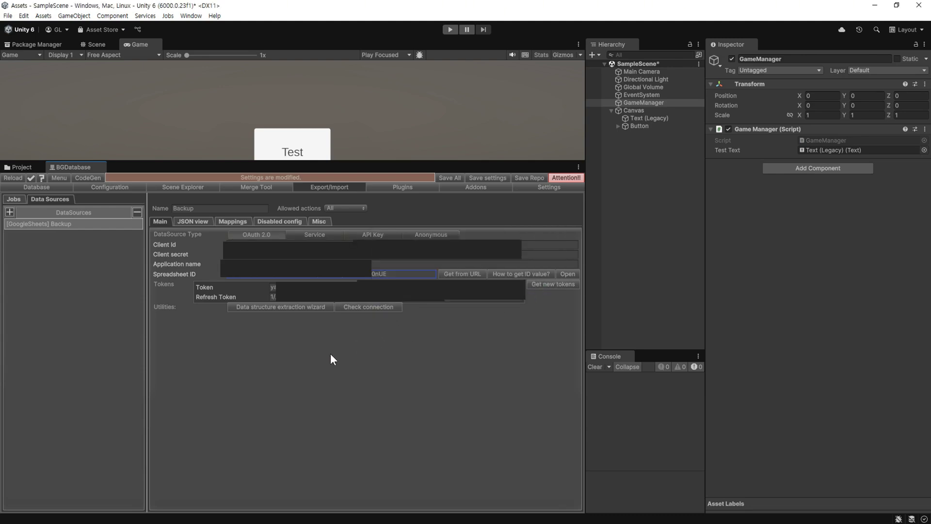
{"action": "left_click", "coordinate": [450, 178]}
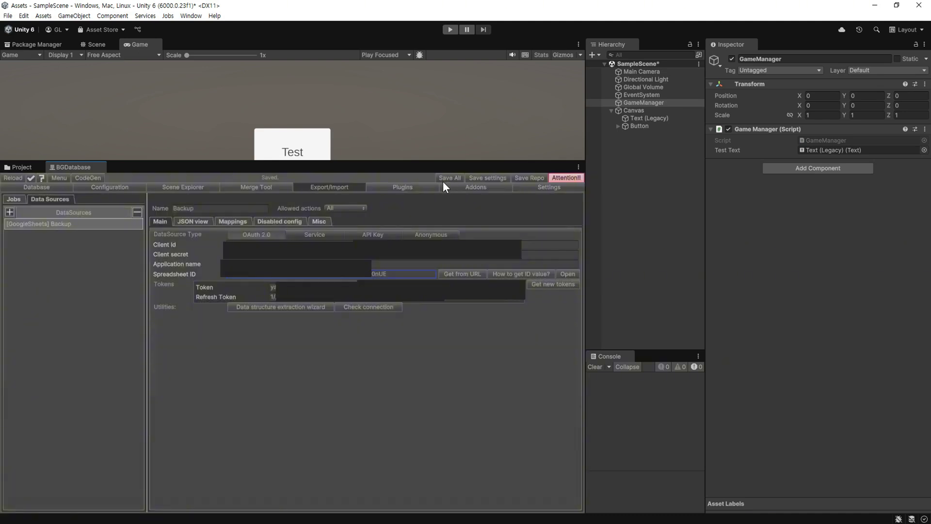
Step: Add a new GoogleSheets export/import job named 'test'
{"action": "left_click", "coordinate": [18, 199]}
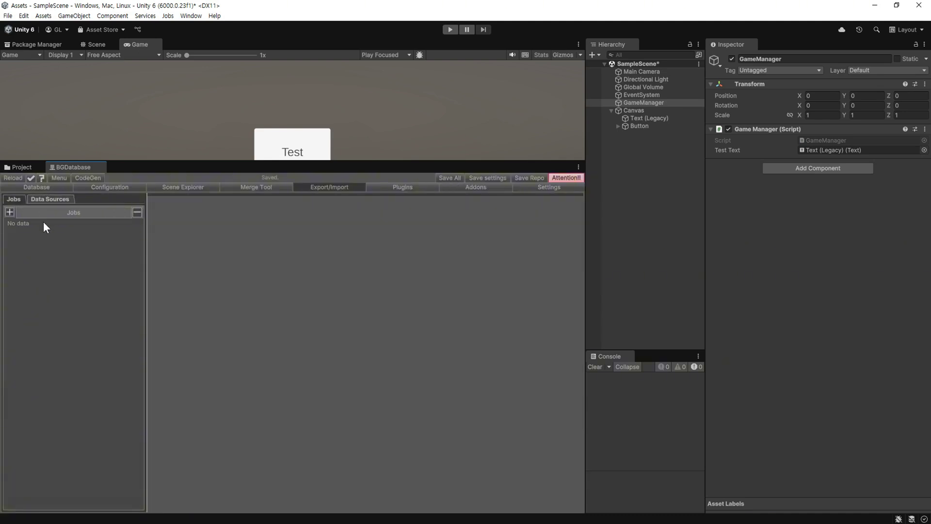
{"action": "left_click", "coordinate": [8, 211]}
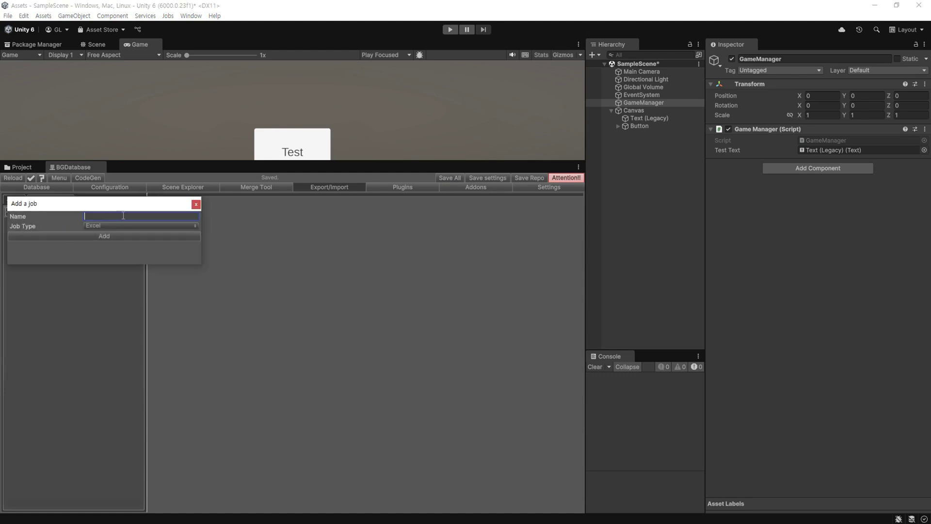
{"action": "left_click", "coordinate": [137, 226]}
{"action": "left_click", "coordinate": [134, 252]}
{"action": "type", "text": "test"}
{"action": "left_click", "coordinate": [159, 236]}
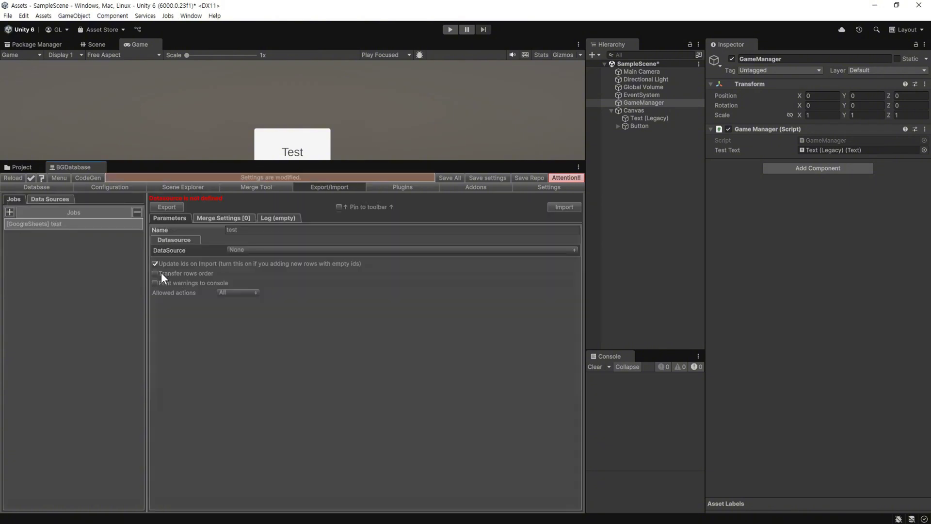
Step: Set the test job's DataSource to Backup and enable Update matching entities in Merge Settings
{"action": "left_click", "coordinate": [258, 250]}
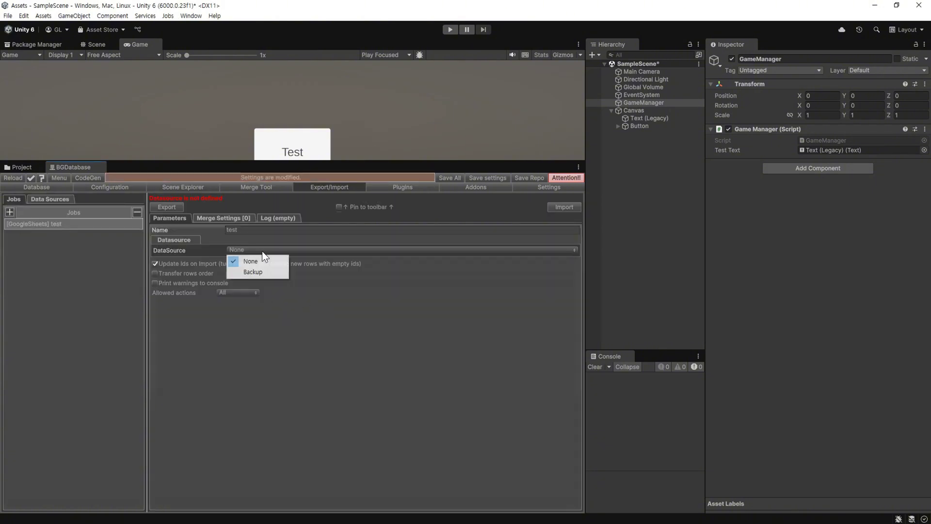
{"action": "left_click", "coordinate": [278, 273]}
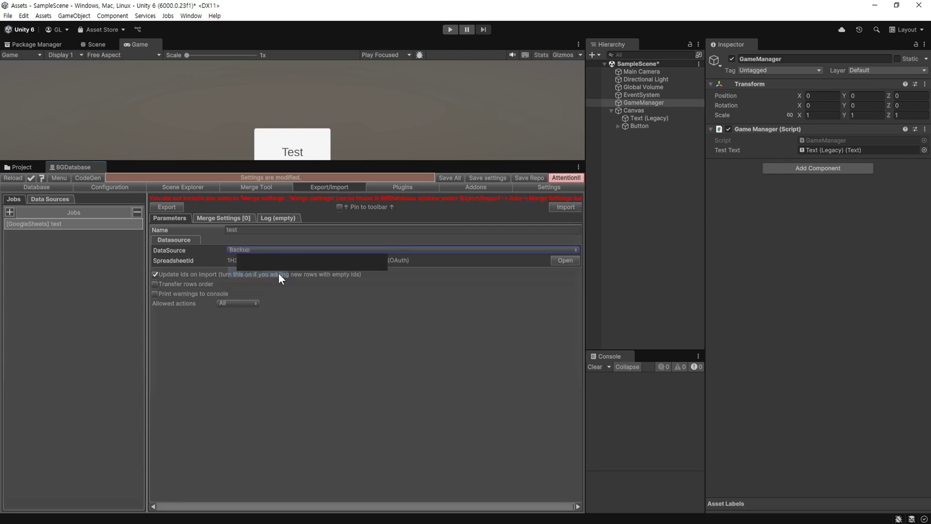
{"action": "left_click", "coordinate": [236, 218]}
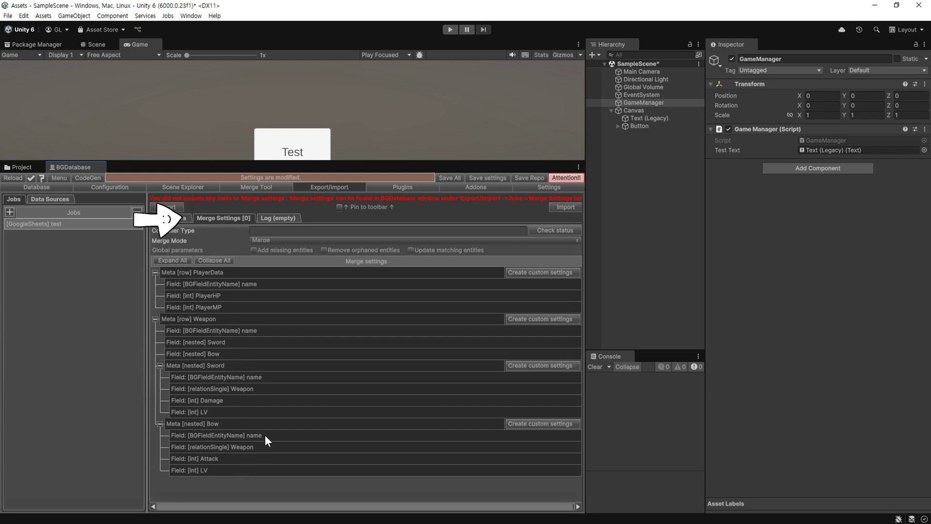
{"action": "left_click", "coordinate": [411, 250]}
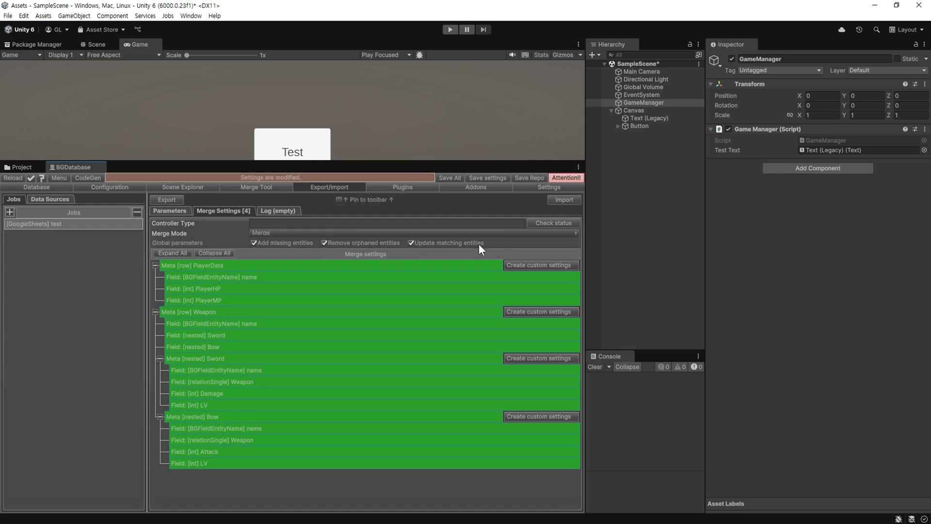
Step: Save All, export the job to BG Data, and check the log: 4 tables merged, 1 warning
{"action": "left_click", "coordinate": [451, 179]}
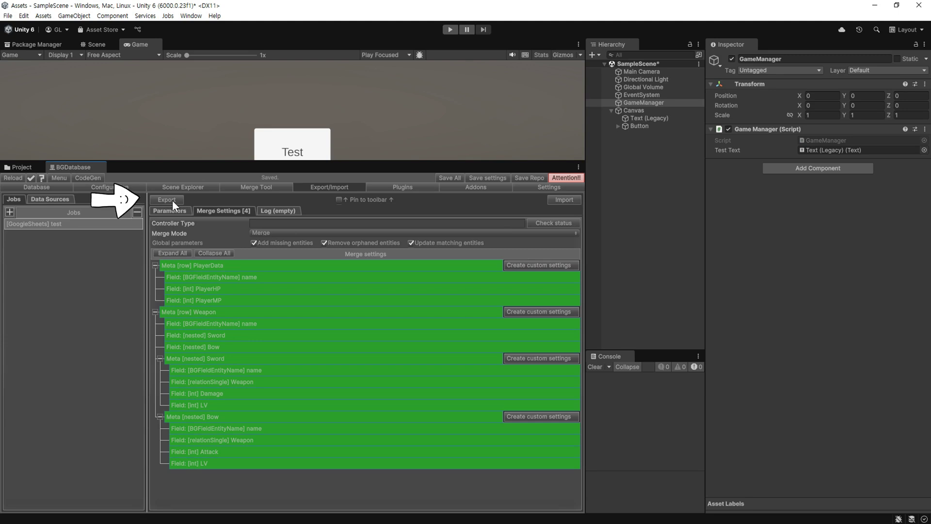
{"action": "left_click", "coordinate": [173, 200]}
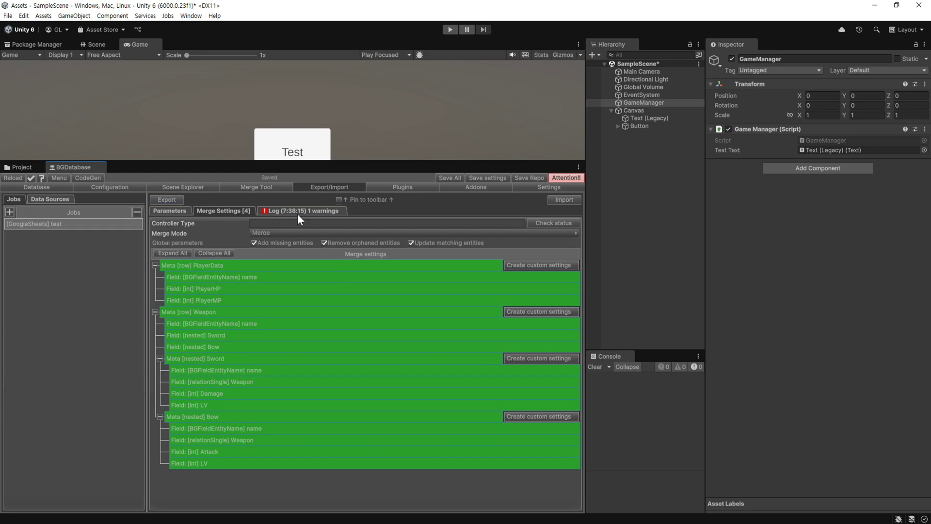
{"action": "left_click", "coordinate": [300, 211]}
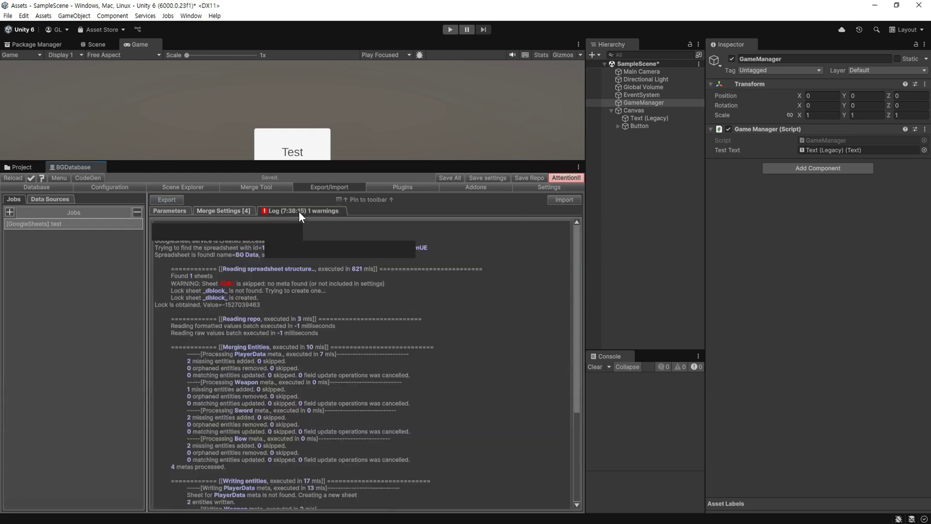
Step: Delete the default 시트1 sheet from the BG Data spreadsheet
{"action": "left_click", "coordinate": [230, 284]}
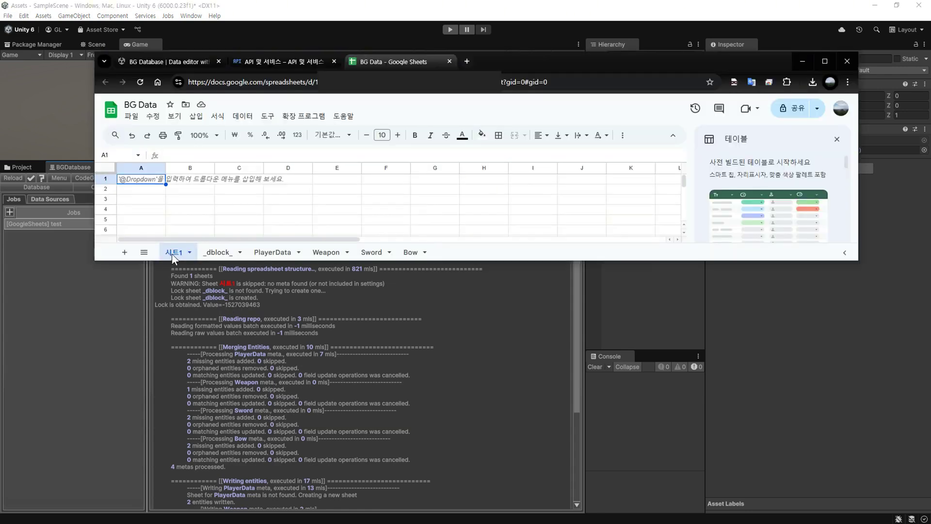
{"action": "left_click", "coordinate": [189, 252]}
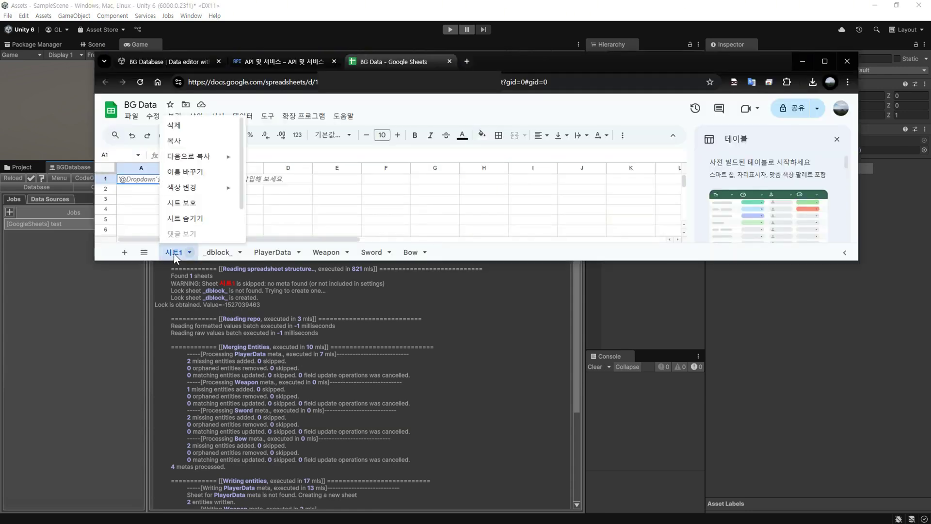
{"action": "left_click", "coordinate": [203, 130]}
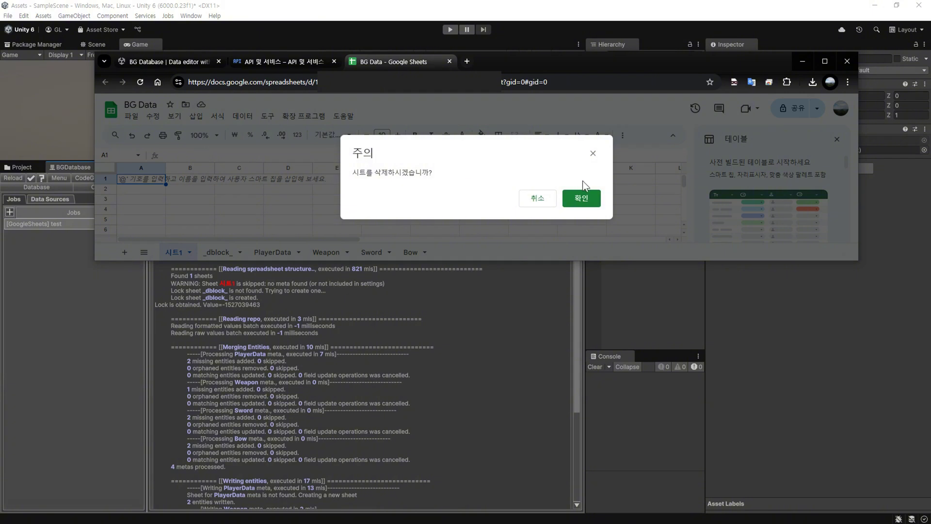
{"action": "left_click", "coordinate": [592, 200]}
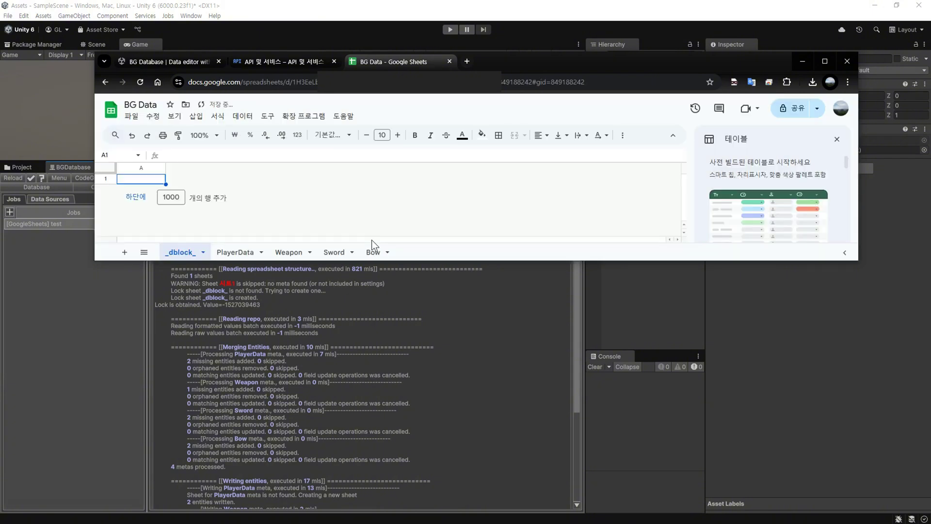
Step: Set Player's PlayerHP to 20 and Long Sword's LV to 3, then Import into BGDatabase
{"action": "left_click", "coordinate": [235, 248]}
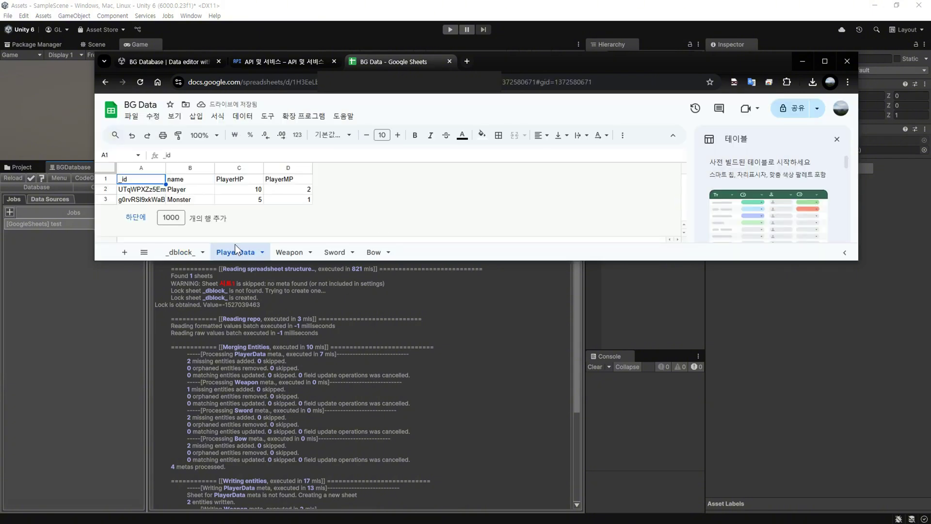
{"action": "left_click", "coordinate": [290, 252]}
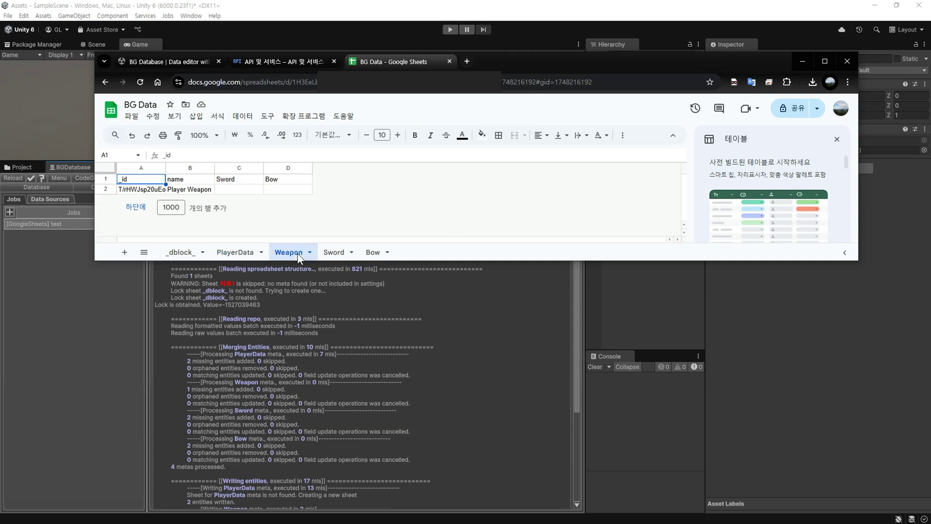
{"action": "left_click", "coordinate": [235, 252]}
{"action": "left_click", "coordinate": [257, 190]}
{"action": "key", "text": "ctrl+shift+Page_Down"}
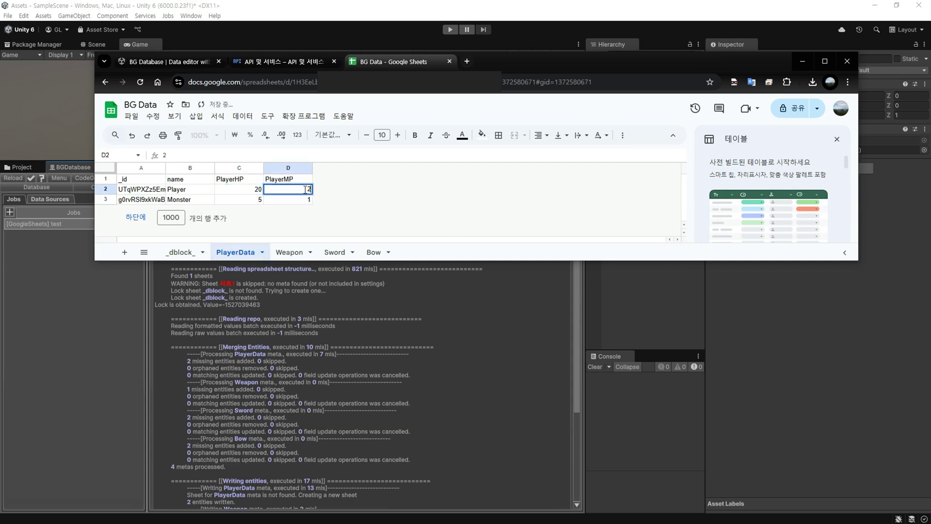
{"action": "key", "text": "ctrl+shift+Page_Down"}
{"action": "left_click", "coordinate": [288, 199]}
{"action": "left_click", "coordinate": [340, 200]}
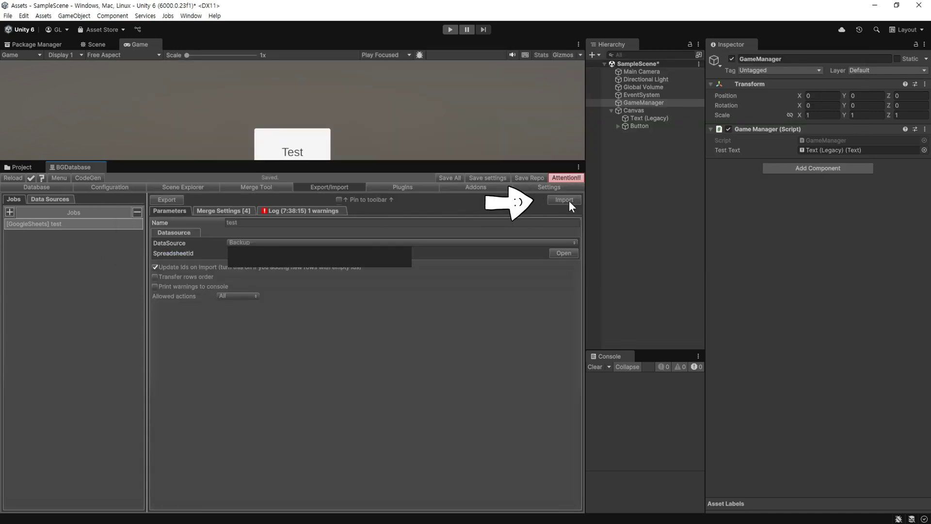
{"action": "left_click", "coordinate": [569, 200]}
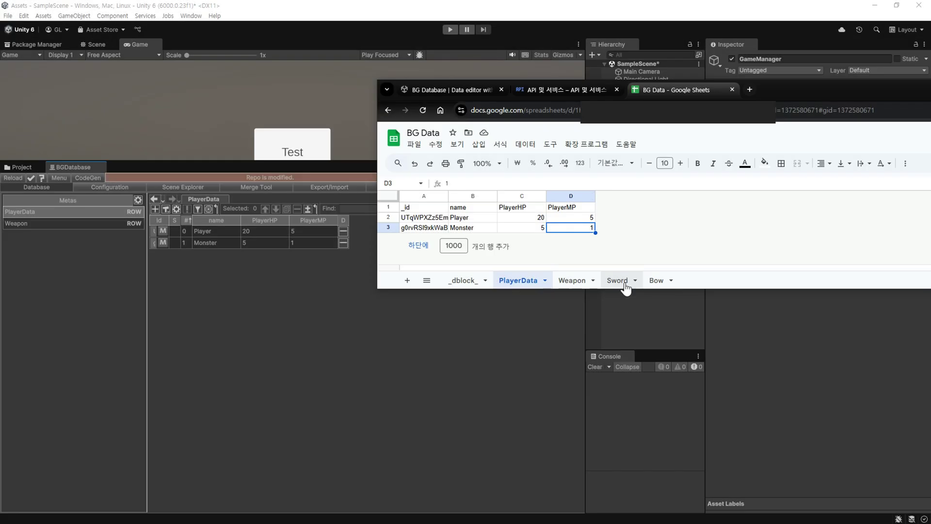
{"action": "left_click", "coordinate": [624, 282]}
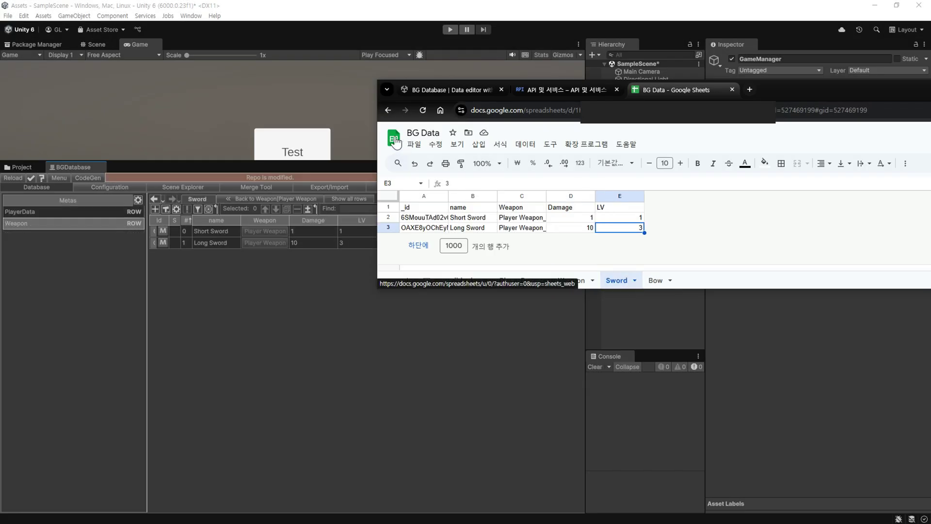